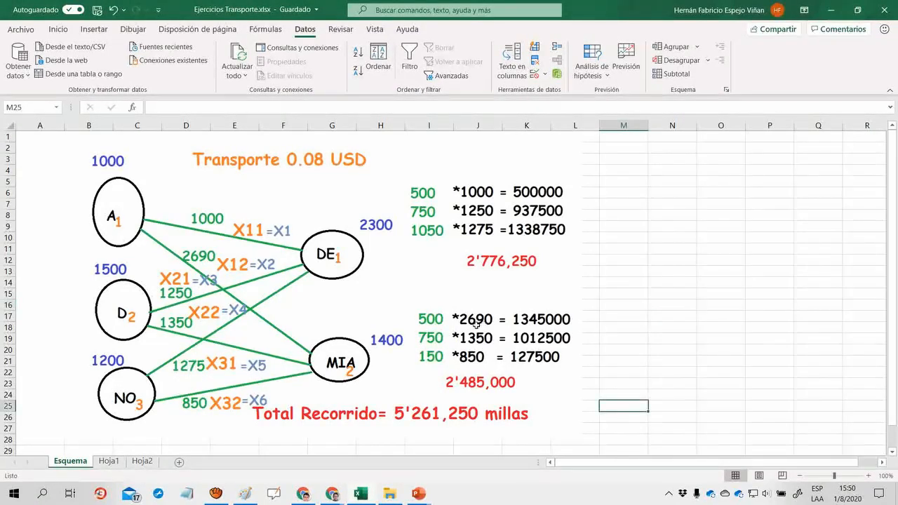
Step: Examine the transport network diagram on Esquema and the shipment values of variables X1 to X6 on Hoja1
{"action": "left_click", "coordinate": [476, 324]}
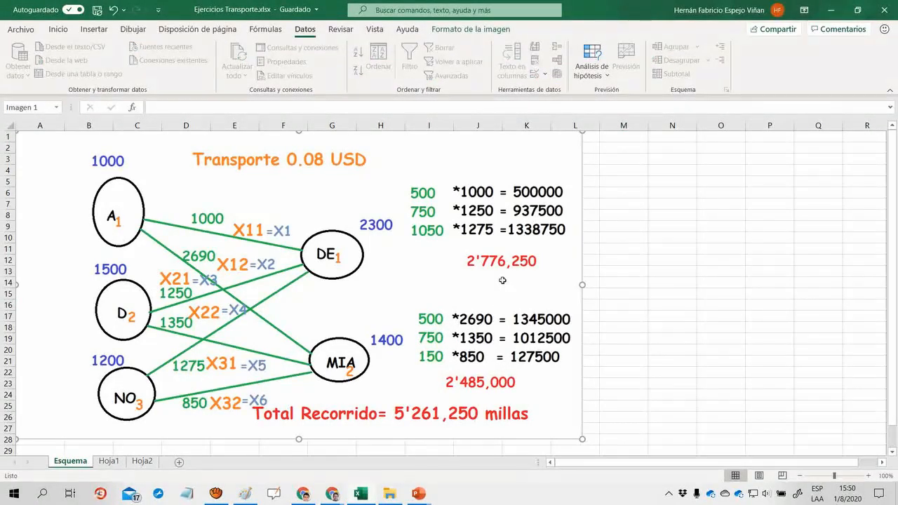
{"action": "left_click", "coordinate": [623, 350]}
{"action": "left_click", "coordinate": [456, 308]}
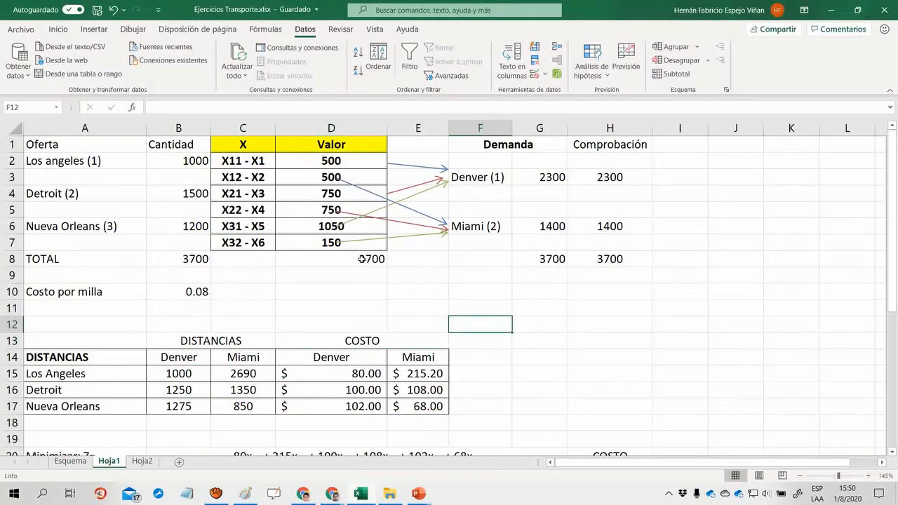
{"action": "key", "text": "ctrl+Home"}
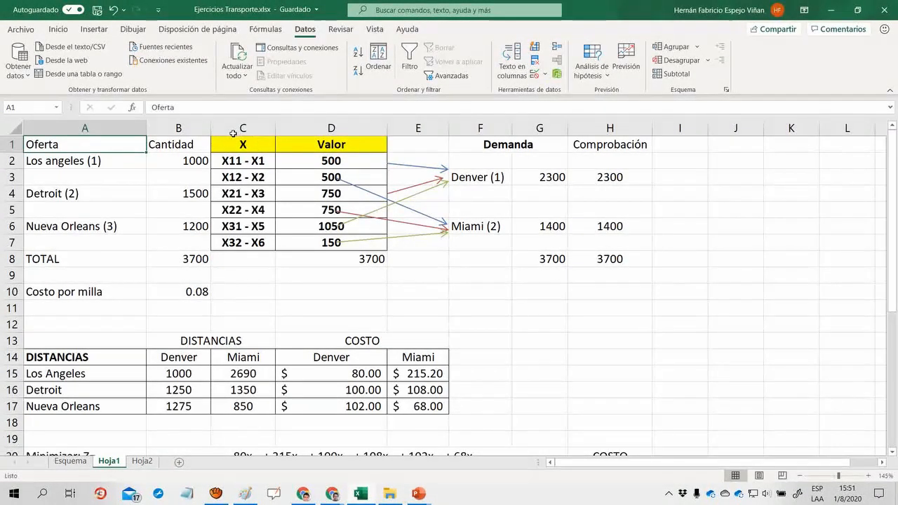
{"action": "key", "text": "Right"}
{"action": "key", "text": "Right"}
{"action": "key", "text": "Right"}
{"action": "key", "text": "Down"}
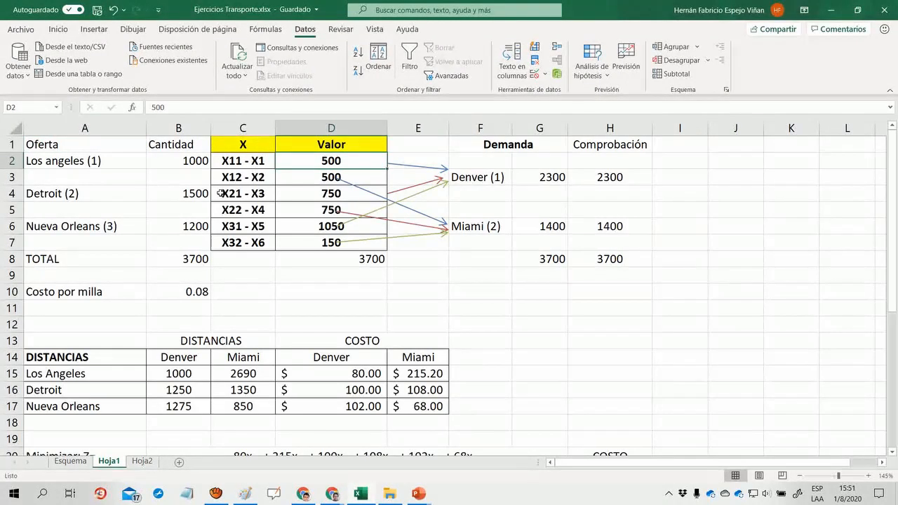
{"action": "key", "text": "Down"}
{"action": "key", "text": "Down"}
{"action": "key", "text": "Down"}
{"action": "key", "text": "Down"}
{"action": "key", "text": "Up"}
{"action": "key", "text": "Up"}
{"action": "key", "text": "Up"}
{"action": "key", "text": "Up"}
Step: Compare the shipment values of X11 to X32 on Hoja1 with the matching routes in the Esquema diagram
{"action": "key", "text": "ctrl+Page_Up"}
{"action": "key", "text": "ctrl+Page_Down"}
{"action": "key", "text": "Down"}
{"action": "key", "text": "Down"}
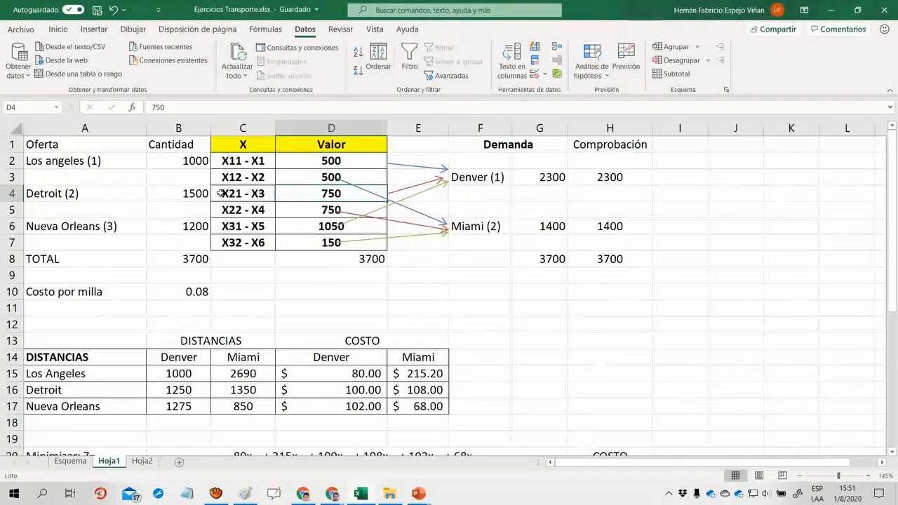
{"action": "key", "text": "Down"}
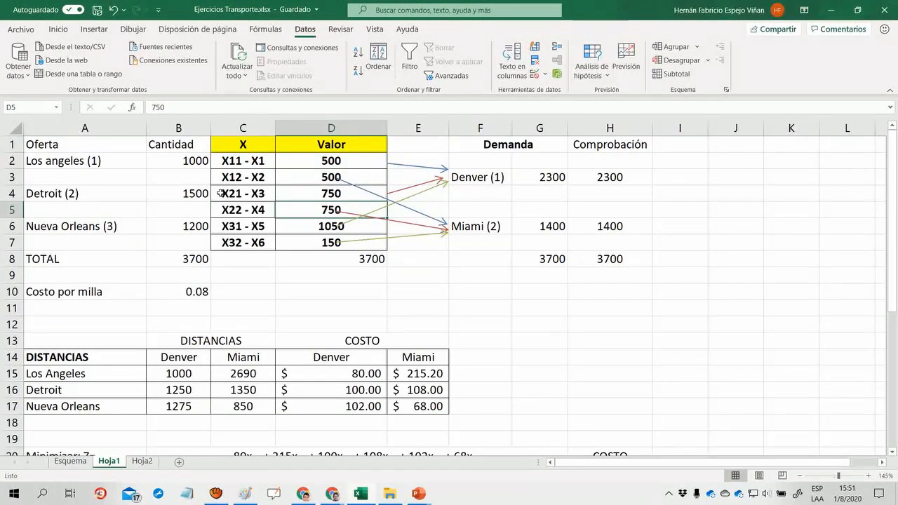
{"action": "key", "text": "Down"}
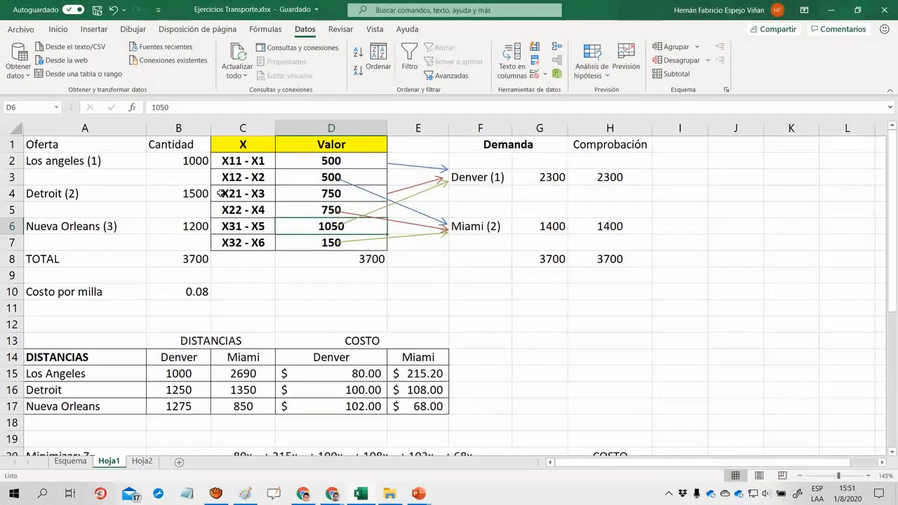
{"action": "key", "text": "Down"}
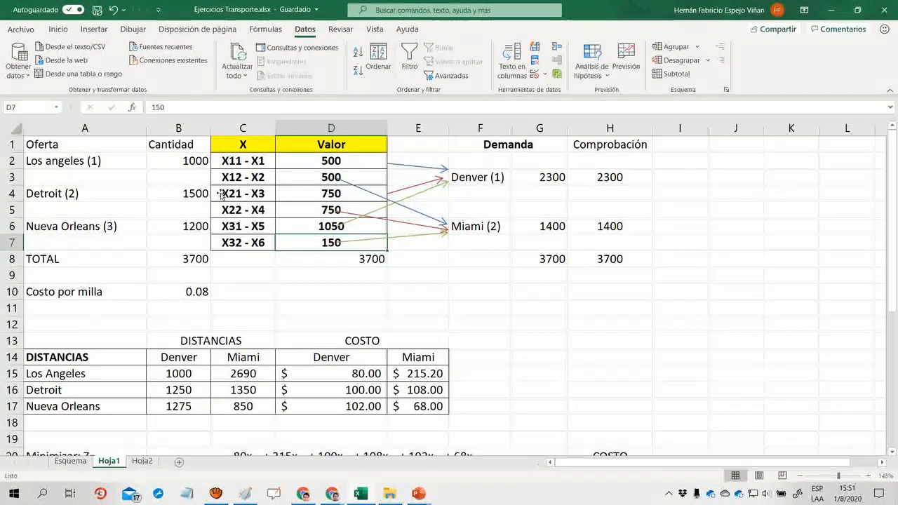
{"action": "key", "text": "Up"}
{"action": "key", "text": "Up"}
{"action": "key", "text": "Up"}
{"action": "key", "text": "Up"}
{"action": "key", "text": "Up"}
{"action": "key", "text": "Down"}
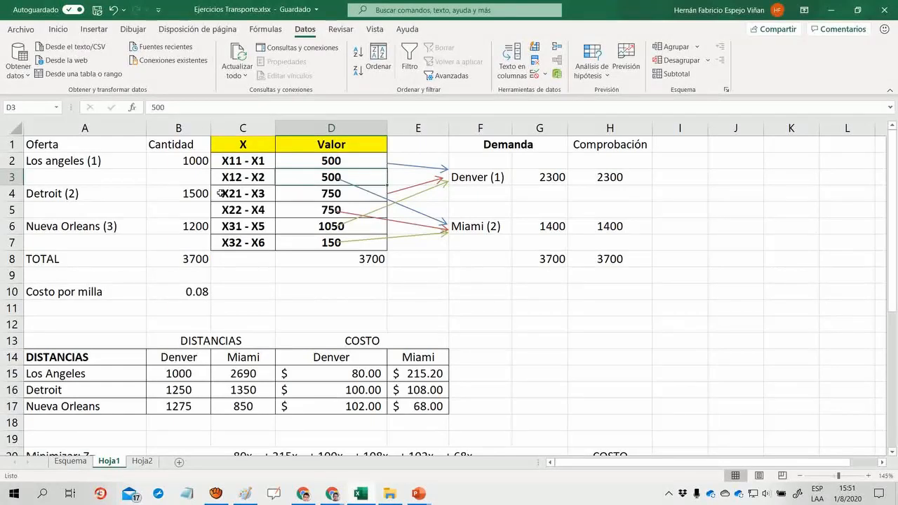
{"action": "key", "text": "ctrl+Page_Up"}
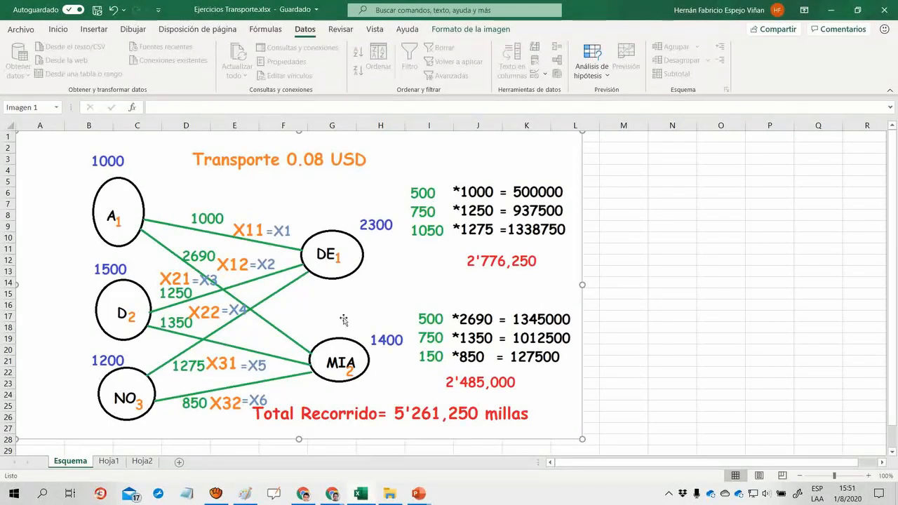
{"action": "key", "text": "ctrl+Page_Down"}
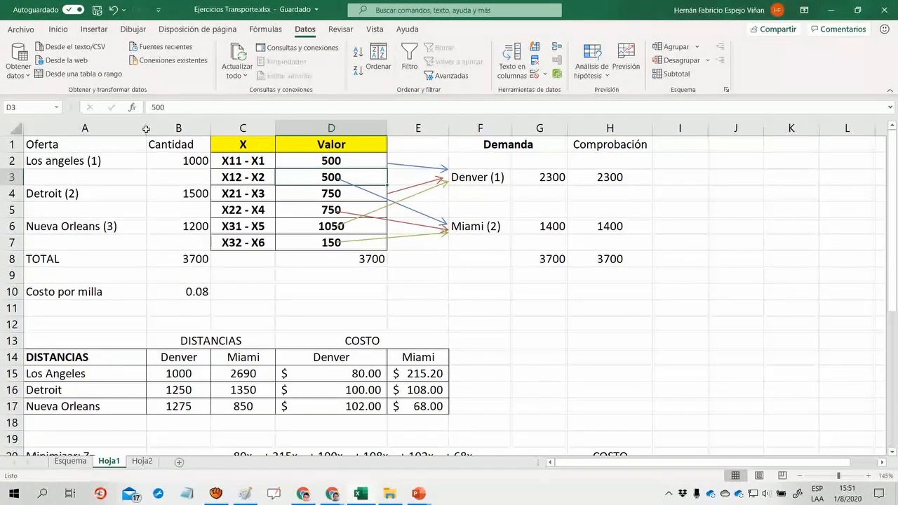
Step: Compare the supply quantities of Los Angeles, Detroit and Nueva Orleans with their shipment values in the Valor column
{"action": "left_click", "coordinate": [160, 159]}
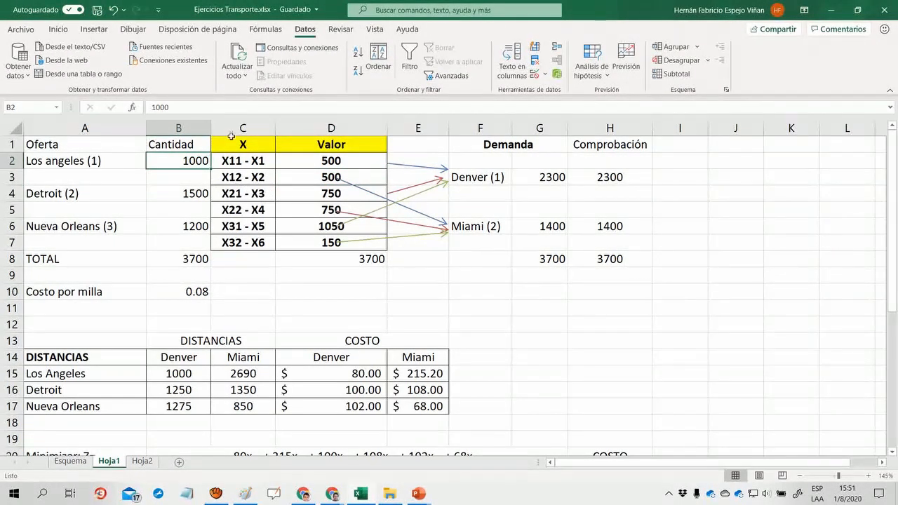
{"action": "key", "text": "Right"}
{"action": "key", "text": "Right"}
{"action": "key", "text": "Down"}
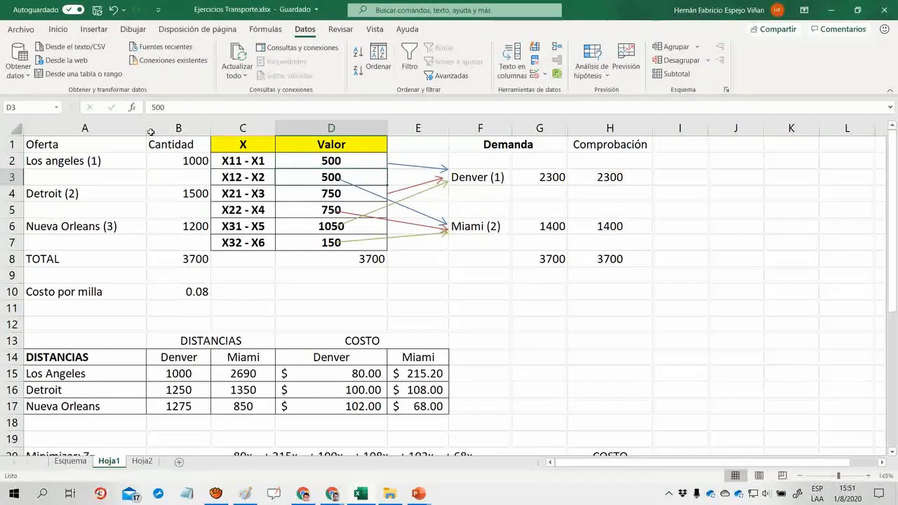
{"action": "key", "text": "Up"}
{"action": "key", "text": "Left"}
{"action": "key", "text": "Left"}
{"action": "key", "text": "Down"}
{"action": "key", "text": "Down"}
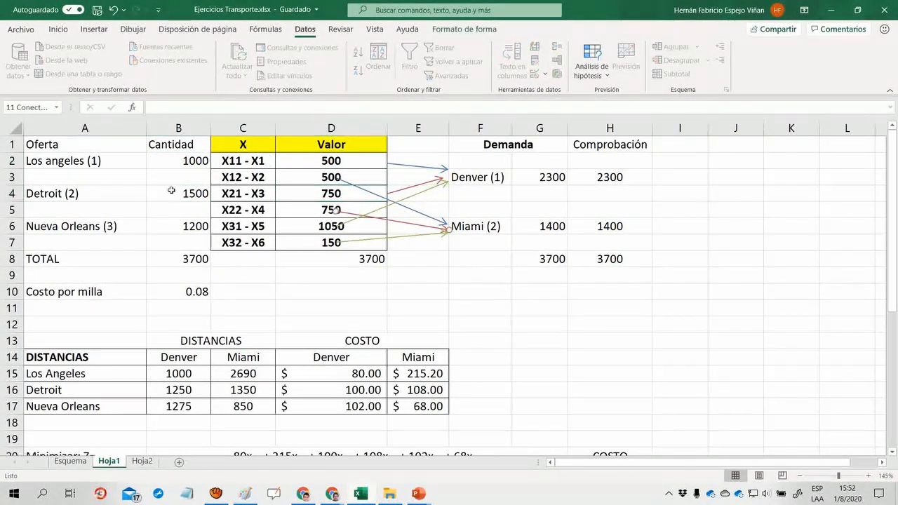
{"action": "key", "text": "Down"}
{"action": "key", "text": "Down"}
{"action": "key", "text": "Right"}
{"action": "key", "text": "Right"}
{"action": "key", "text": "Down"}
{"action": "key", "text": "Left"}
{"action": "key", "text": "Left"}
{"action": "key", "text": "Up"}
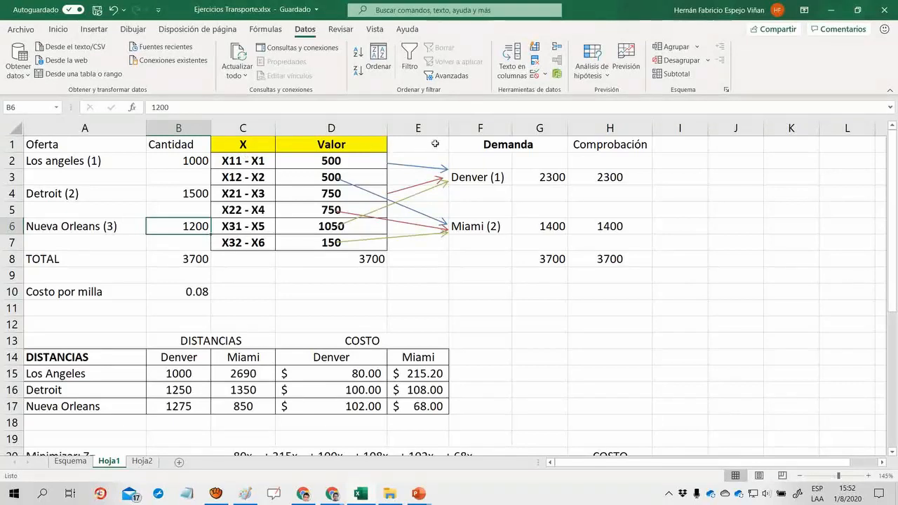
Step: Inspect the Comprobación formulas for the Denver and Miami demand in H3 and H6, leaving both cells unedited
{"action": "left_click", "coordinate": [540, 178]}
{"action": "key", "text": "Right"}
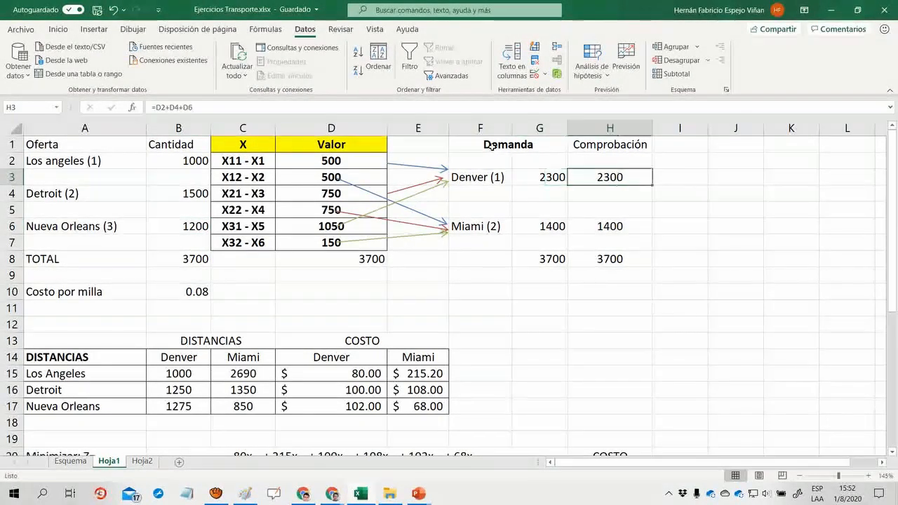
{"action": "key", "text": "F2"}
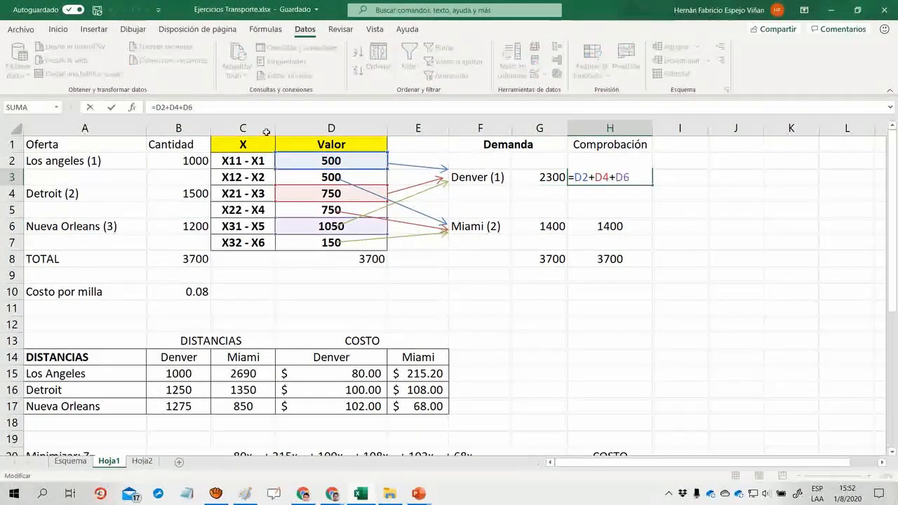
{"action": "key", "text": "Escape"}
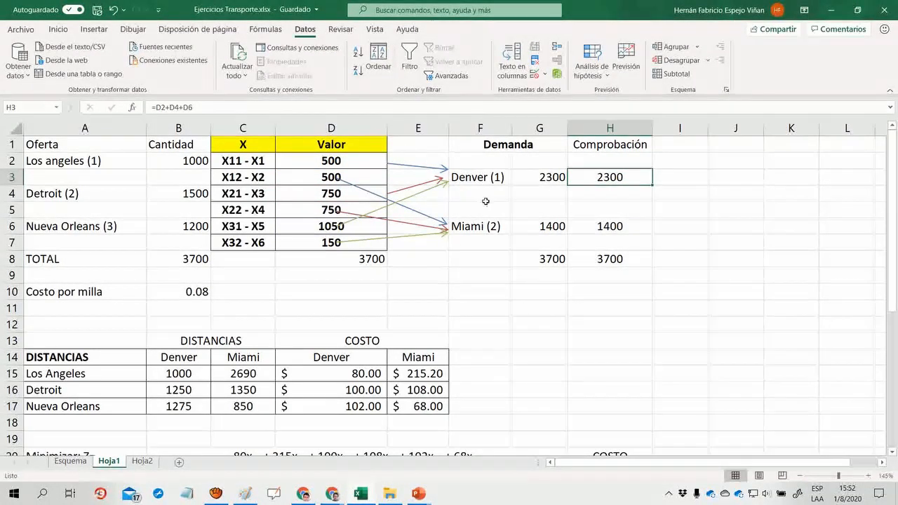
{"action": "key", "text": "Down"}
{"action": "key", "text": "Down"}
{"action": "key", "text": "Down"}
{"action": "key", "text": "F2"}
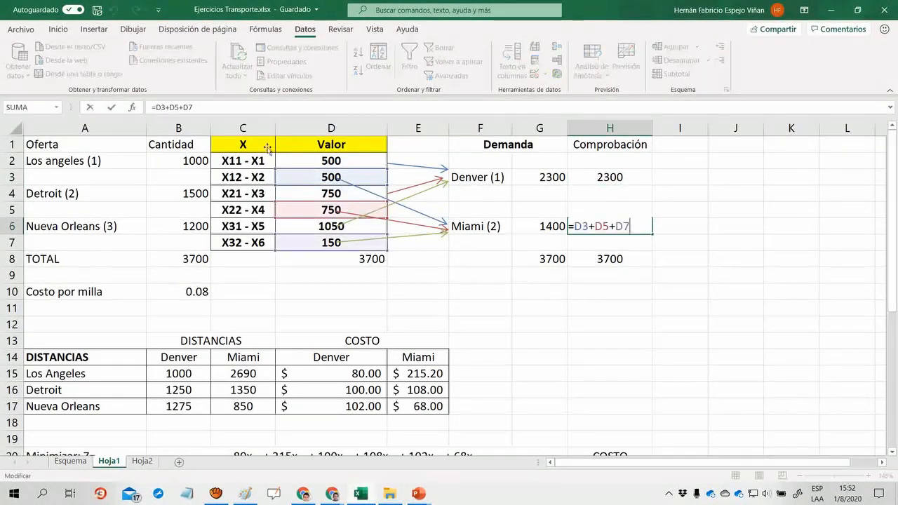
{"action": "key", "text": "Escape"}
Step: Move the start points of the X12 and X22 arrows to Miami out to the right edge of the Valor column
{"action": "left_click", "coordinate": [303, 159]}
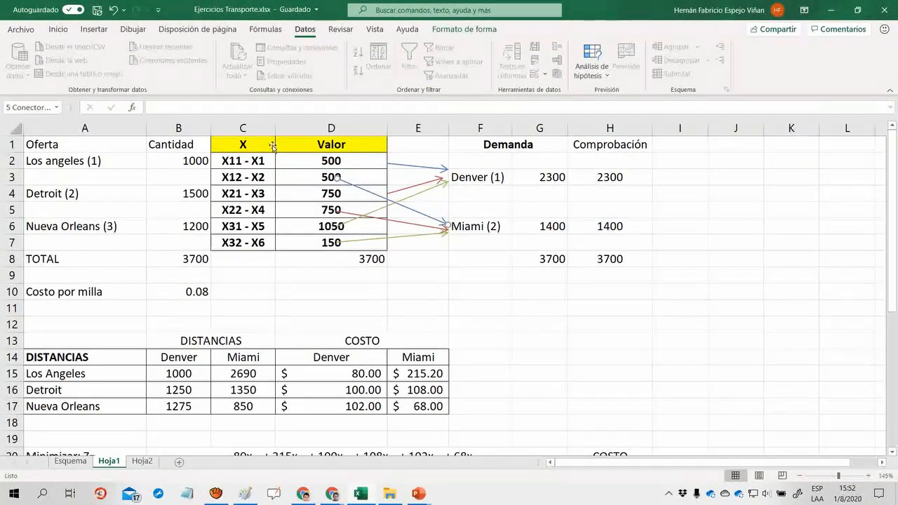
{"action": "left_click_drag", "start_coordinate": [274, 145], "coordinate": [310, 160]}
{"action": "key", "text": "ctrl+z"}
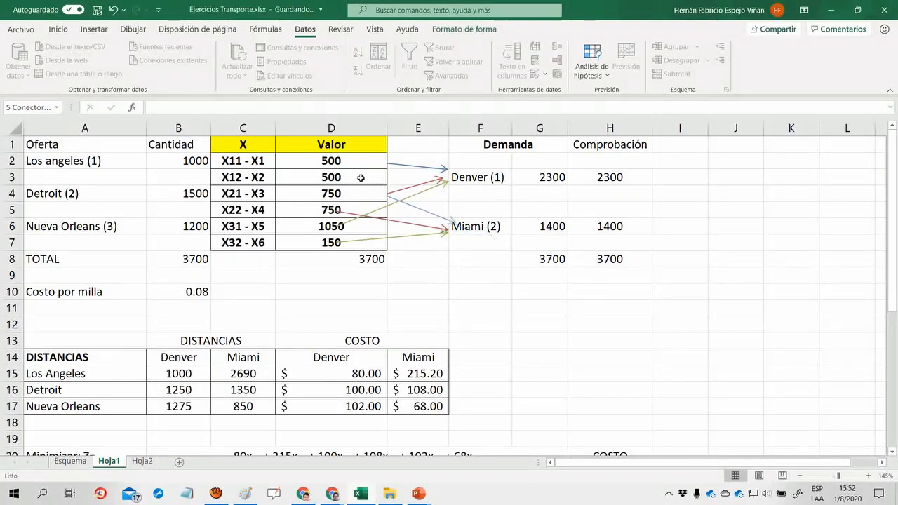
{"action": "key", "text": "Tab"}
{"action": "key", "text": "Delete"}
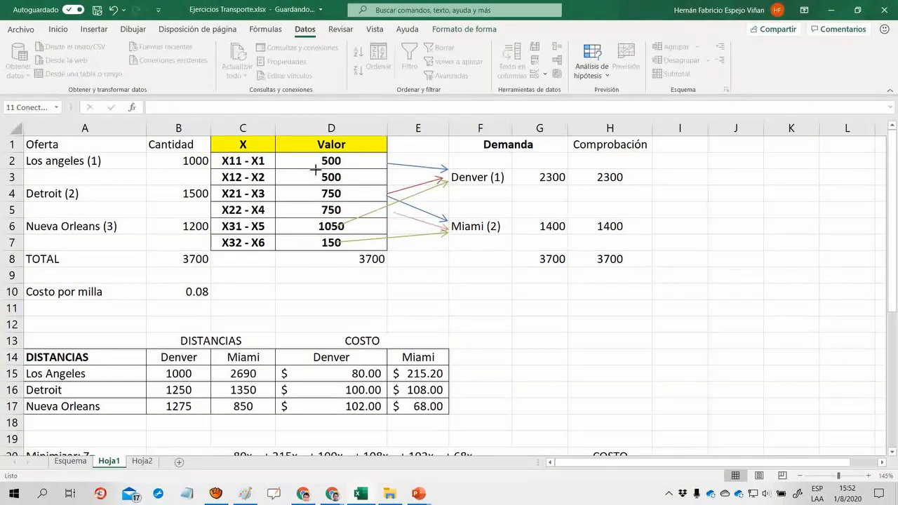
Step: Move the start points of the X31 arrow to Denver and the X32 arrow to Miami to the Valor column's right edge
{"action": "key", "text": "Tab"}
{"action": "mouse_move", "coordinate": [337, 226]}
{"action": "left_mouse_down"}
{"action": "mouse_move", "coordinate": [391, 204]}
{"action": "mouse_move", "coordinate": [379, 226]}
{"action": "left_mouse_up"}
{"action": "left_click", "coordinate": [339, 243]}
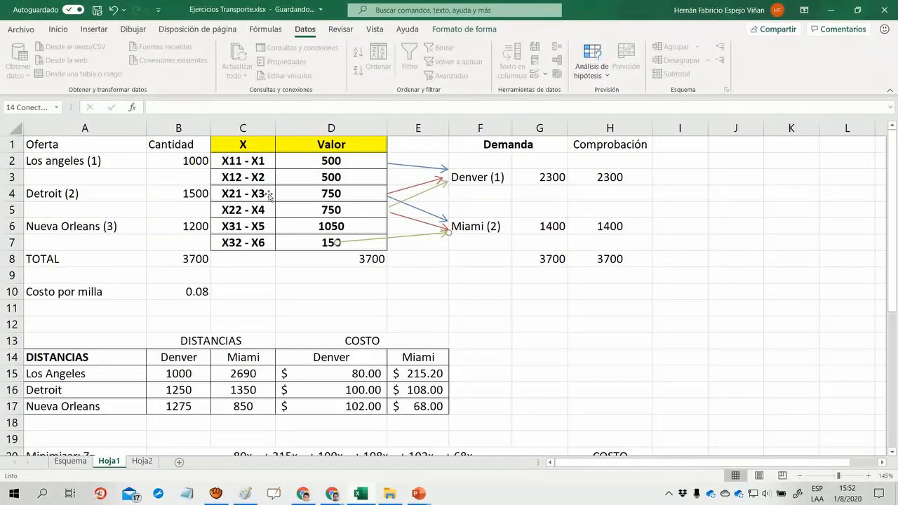
{"action": "left_click_drag", "start_coordinate": [337, 242], "coordinate": [388, 240]}
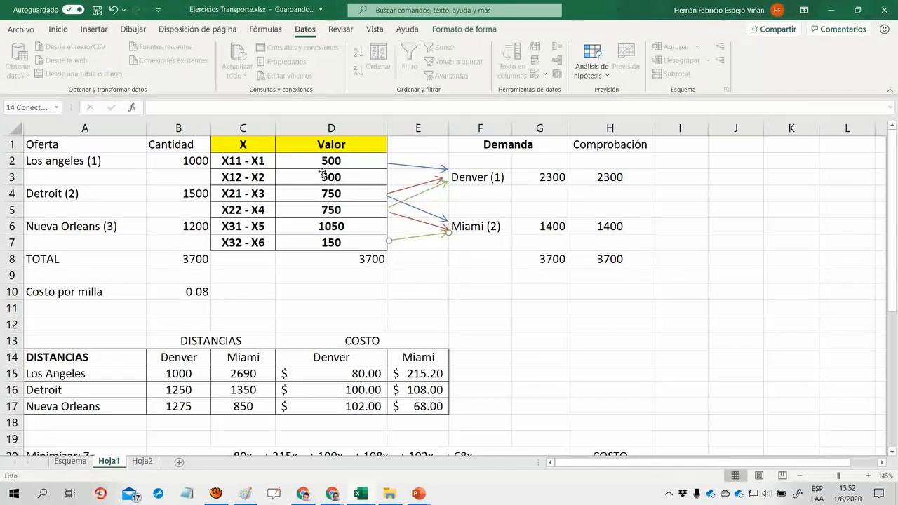
Step: Align the start points of the X31, X12 and X22 arrows with their own rows at the Valor column's edge
{"action": "left_click", "coordinate": [393, 206]}
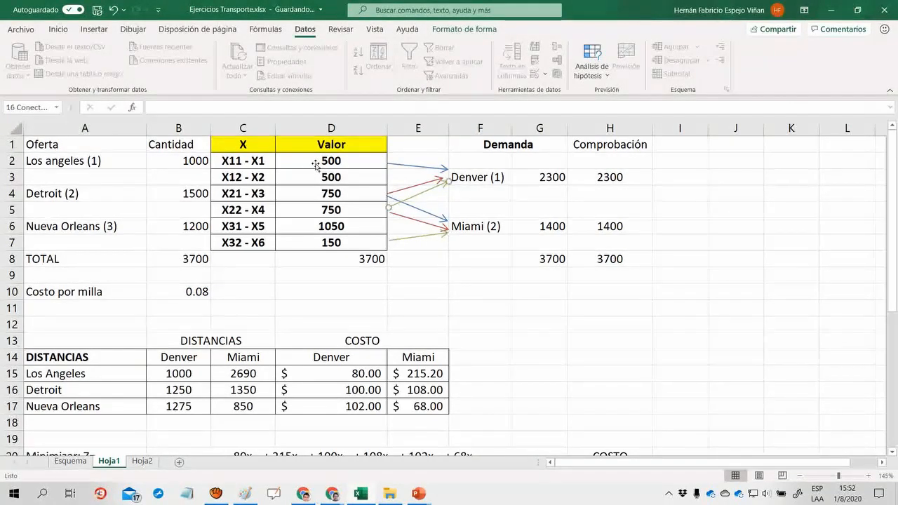
{"action": "left_click_drag", "start_coordinate": [389, 208], "coordinate": [390, 220]}
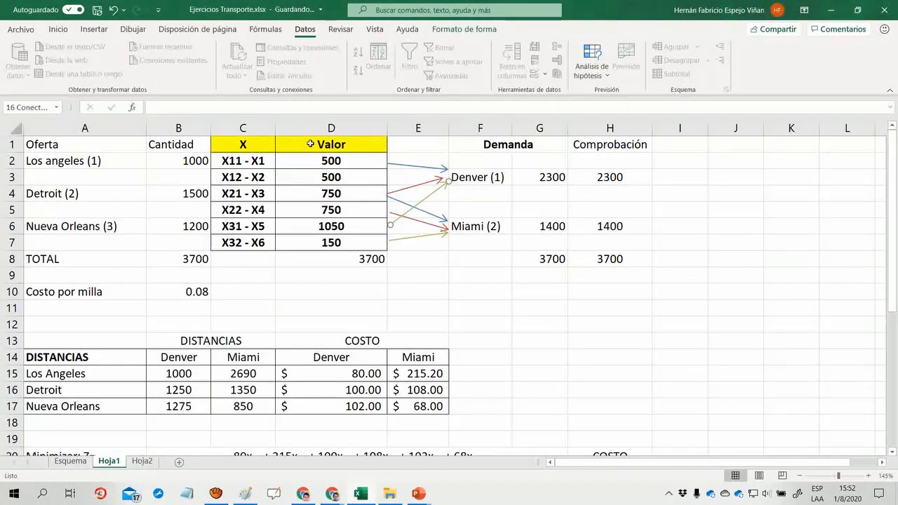
{"action": "key", "text": "Tab"}
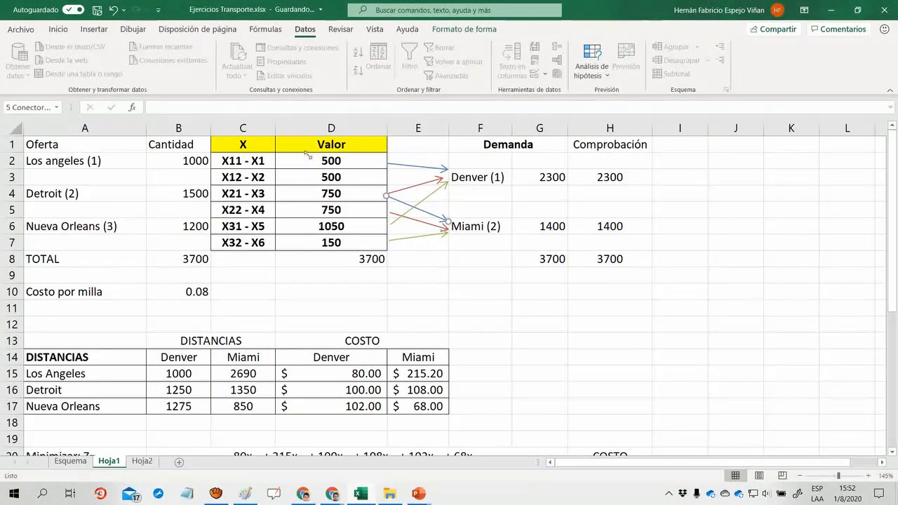
{"action": "left_click_drag", "start_coordinate": [387, 196], "coordinate": [387, 179]}
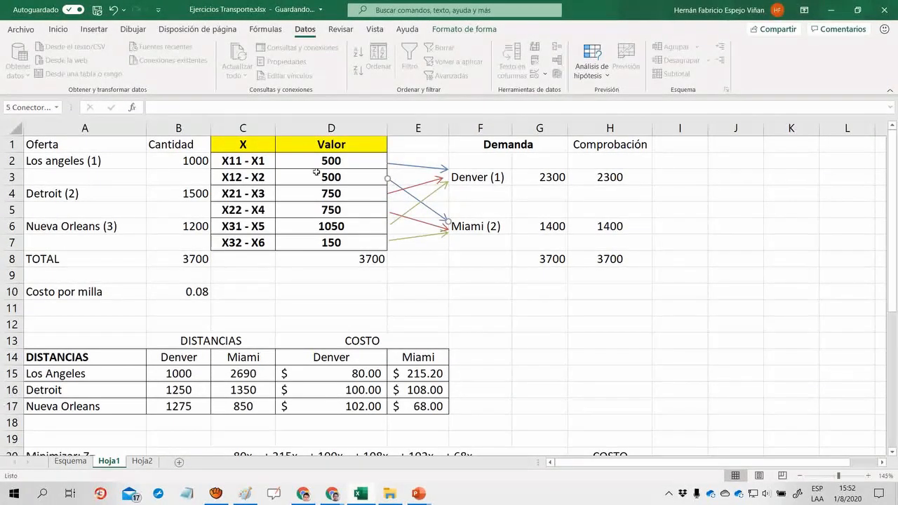
{"action": "key", "text": "Tab"}
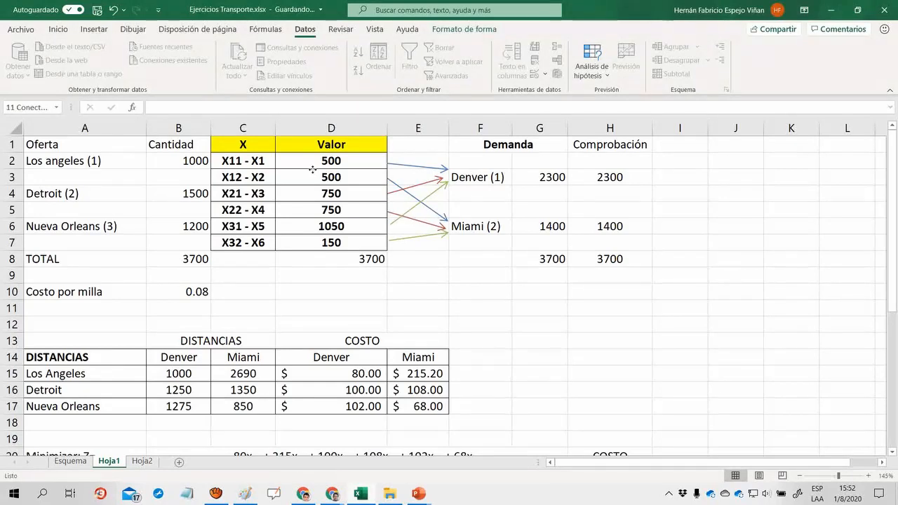
{"action": "key", "text": "Escape"}
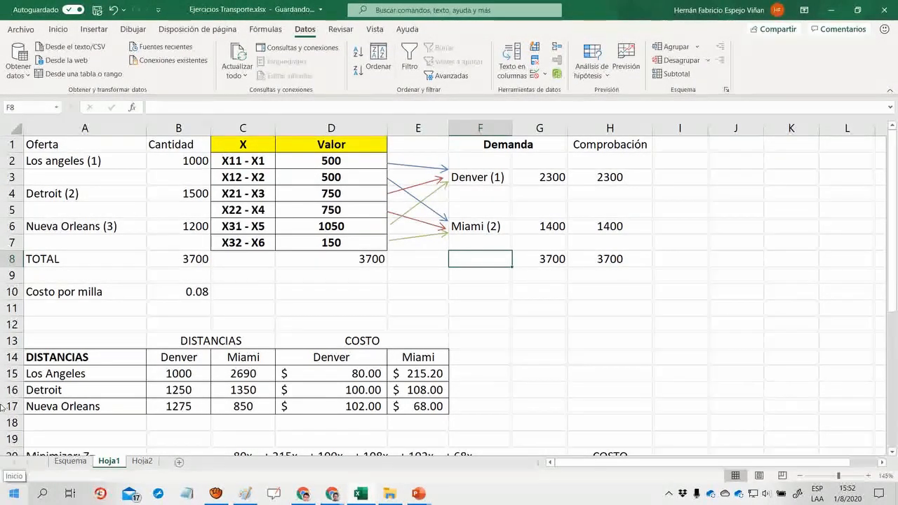
Step: Review the Los Angeles and Detroit supply quantities alongside the shipment values they are split into
{"action": "left_click", "coordinate": [242, 308]}
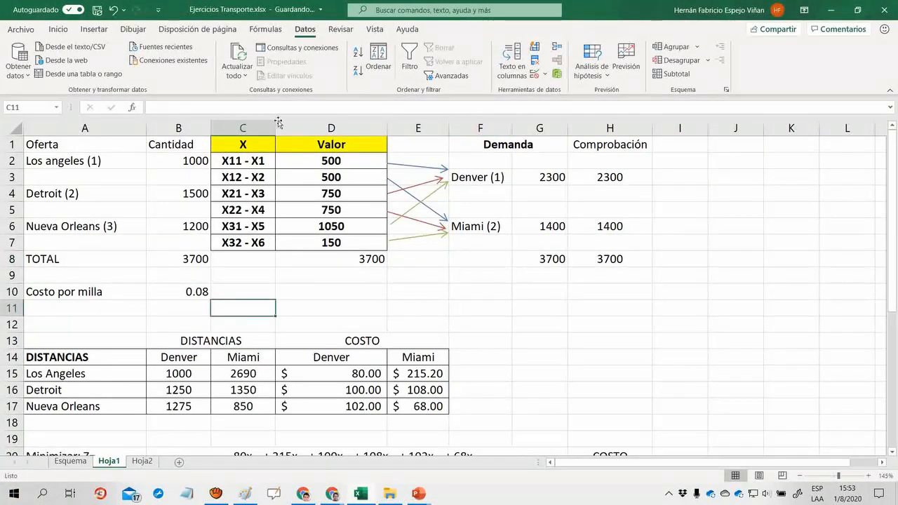
{"action": "left_click", "coordinate": [155, 172]}
{"action": "left_click", "coordinate": [159, 162]}
{"action": "key", "text": "Right"}
{"action": "key", "text": "Right"}
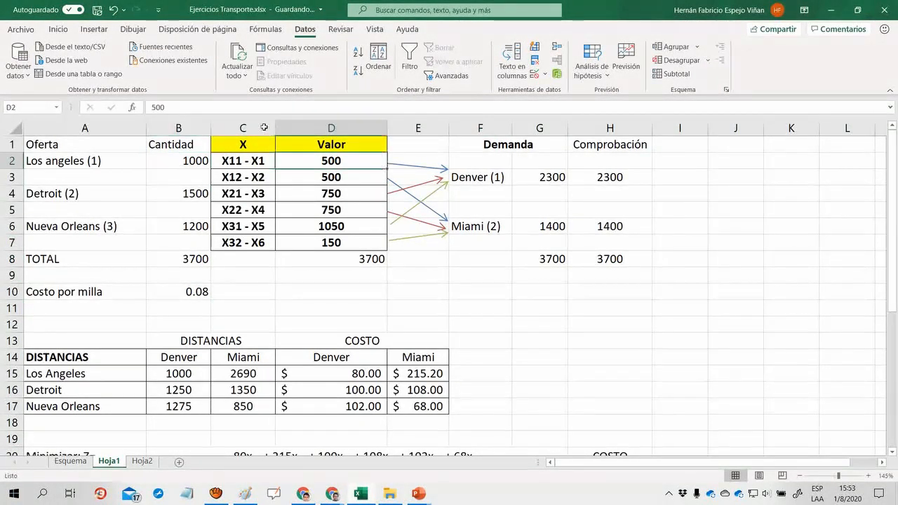
{"action": "left_click_drag", "start_coordinate": [188, 164], "coordinate": [188, 175]}
{"action": "left_click", "coordinate": [189, 195]}
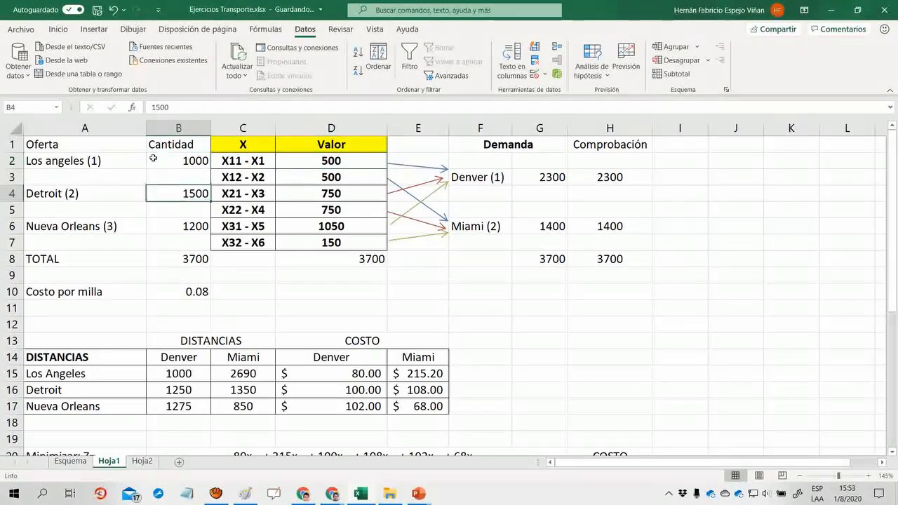
Step: Examine the distances from Los Angeles to Denver and Miami in the DISTANCIAS table
{"action": "left_click", "coordinate": [270, 287]}
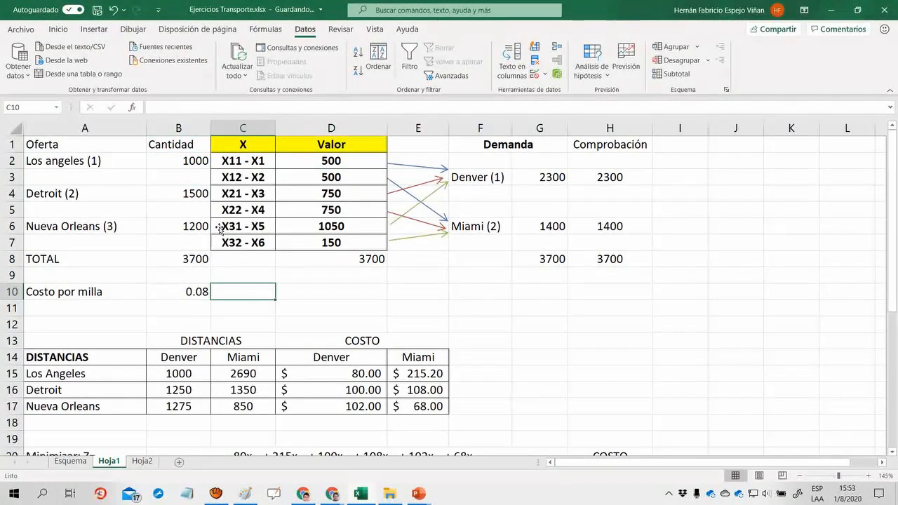
{"action": "key", "text": "Down"}
{"action": "key", "text": "Down"}
{"action": "key", "text": "Down"}
{"action": "key", "text": "Down"}
{"action": "key", "text": "Down"}
{"action": "key", "text": "Left"}
{"action": "key", "text": "Left"}
{"action": "key", "text": "Right"}
{"action": "key", "text": "Right"}
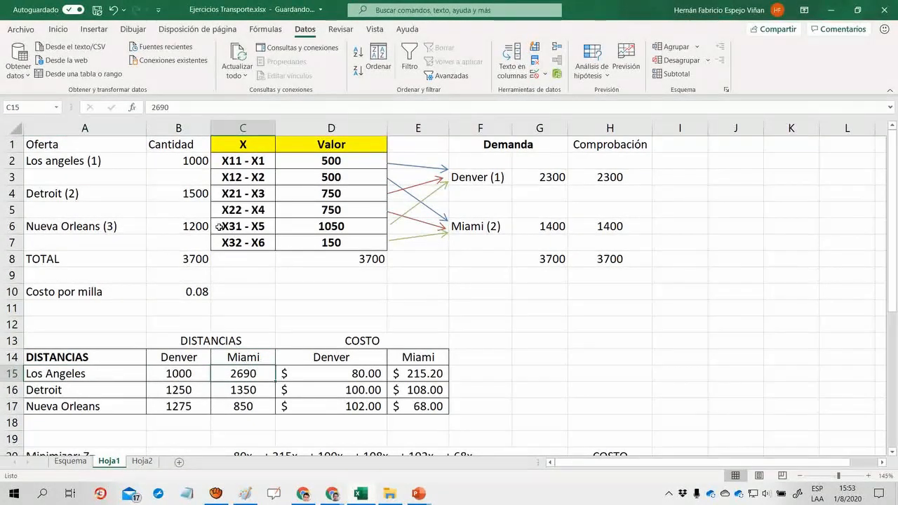
Step: Inspect the Los Angeles to Denver cost formula in the COSTO table and the cost per mile it multiplies by
{"action": "key", "text": "Right"}
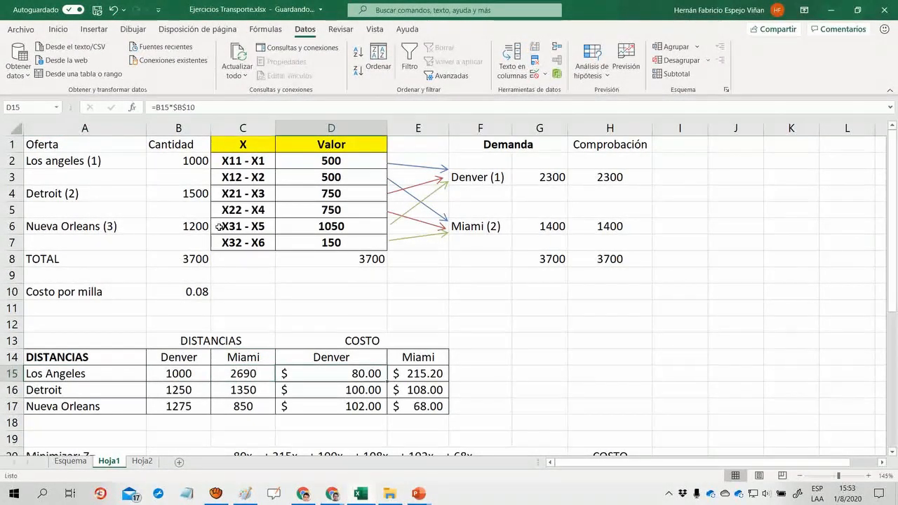
{"action": "key", "text": "F2"}
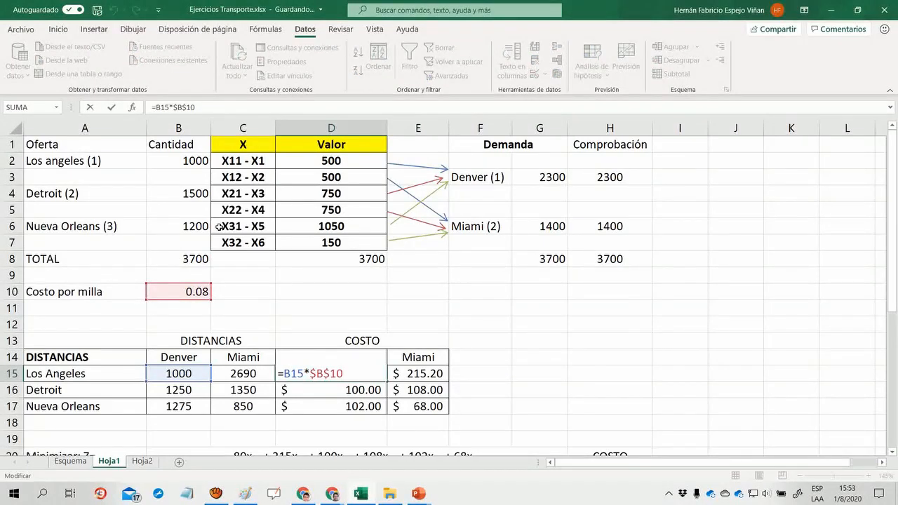
{"action": "key", "text": "Return"}
{"action": "key", "text": "Up"}
{"action": "key", "text": "Up"}
{"action": "key", "text": "Up"}
{"action": "key", "text": "Up"}
{"action": "key", "text": "Up"}
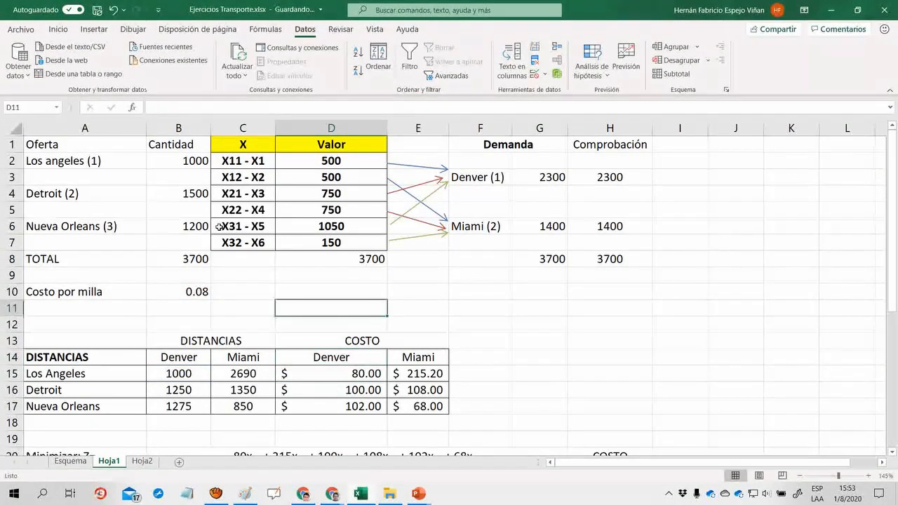
{"action": "key", "text": "Left"}
{"action": "key", "text": "Left"}
{"action": "key", "text": "Up"}
Step: Check the remaining cost formulas in the COSTO table, including the Miami costs for Nueva Orleans, Detroit and Los Angeles
{"action": "key", "text": "Down"}
{"action": "key", "text": "Down"}
{"action": "key", "text": "Down"}
{"action": "key", "text": "Down"}
{"action": "key", "text": "Right"}
{"action": "key", "text": "Right"}
{"action": "key", "text": "Right"}
{"action": "key", "text": "Down"}
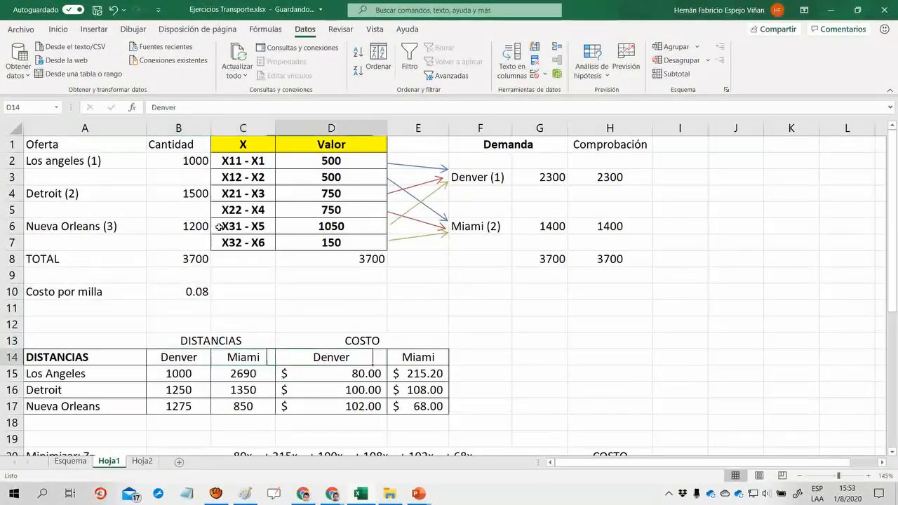
{"action": "key", "text": "Left"}
{"action": "key", "text": "Down"}
{"action": "key", "text": "F2"}
{"action": "key", "text": "Return"}
{"action": "key", "text": "F2"}
{"action": "key", "text": "Tab"}
{"action": "key", "text": "F2"}
{"action": "key", "text": "Escape"}
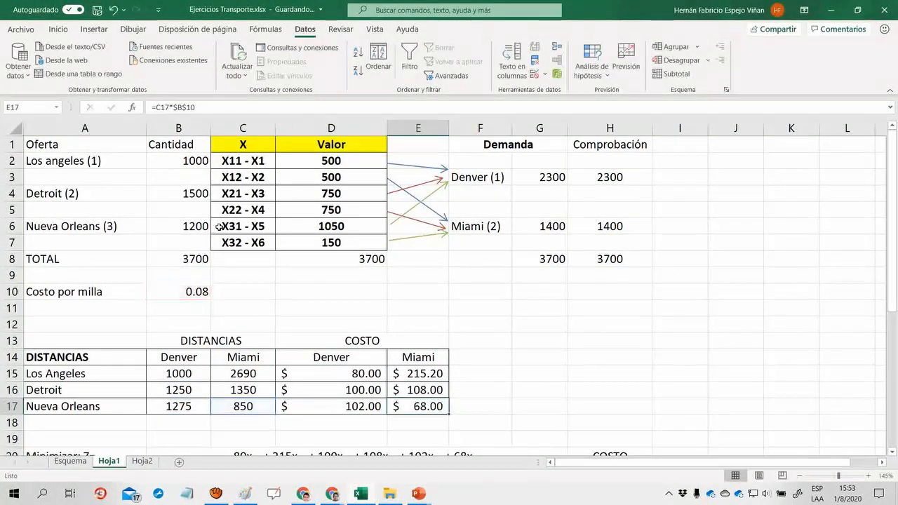
{"action": "key", "text": "Up"}
{"action": "key", "text": "F2"}
{"action": "key", "text": "Escape"}
{"action": "key", "text": "Up"}
{"action": "key", "text": "F2"}
{"action": "key", "text": "Escape"}
Step: Examine the cost objective function in the first Minimizar: Z= row below the distance and cost tables
{"action": "key", "text": "Left"}
{"action": "key", "text": "Left"}
{"action": "key", "text": "Left"}
{"action": "key", "text": "Down"}
{"action": "key", "text": "Down"}
{"action": "key", "text": "Down"}
{"action": "key", "text": "Down"}
{"action": "key", "text": "Down"}
{"action": "key", "text": "Down"}
{"action": "key", "text": "Down"}
{"action": "key", "text": "Down"}
{"action": "key", "text": "Down"}
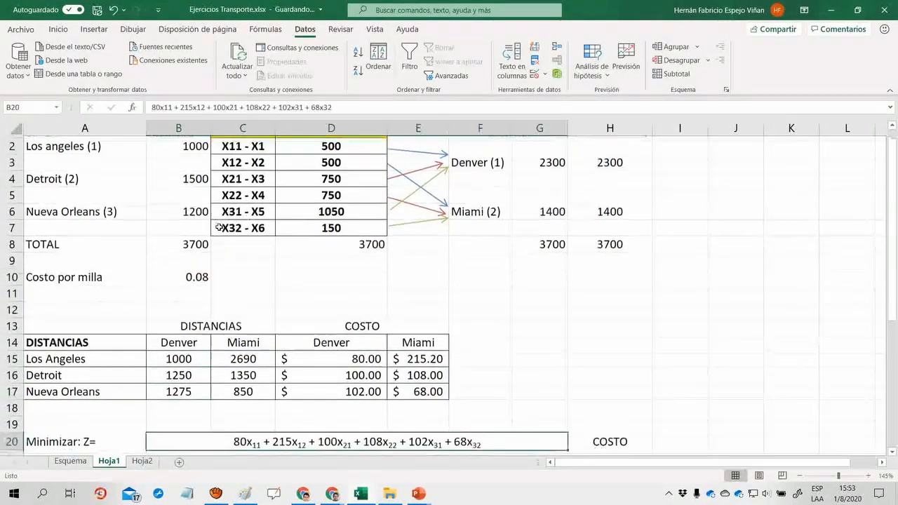
{"action": "key", "text": "Down"}
{"action": "key", "text": "Up"}
{"action": "key", "text": "Up"}
{"action": "key", "text": "Up"}
{"action": "key", "text": "Up"}
{"action": "key", "text": "Up"}
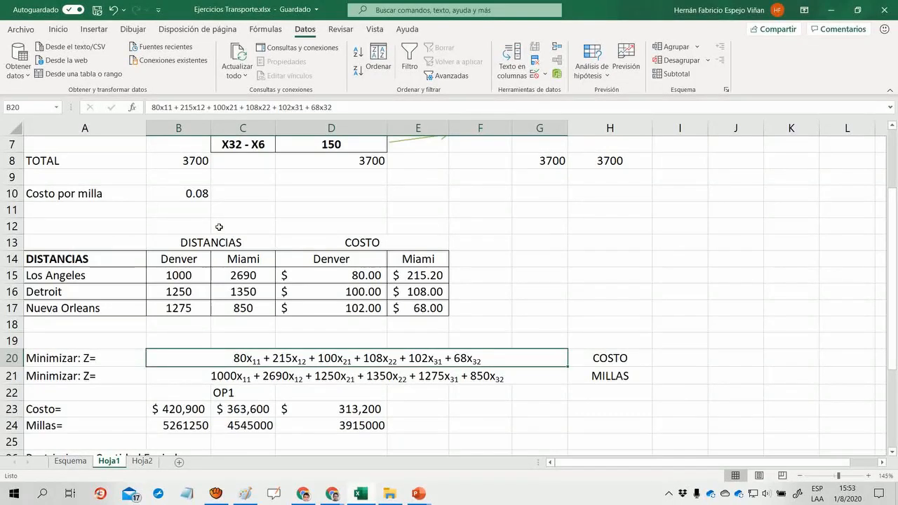
Step: Compare the miles objective function with the network diagram on the Esquema sheet, and return to the cost function on Hoja1
{"action": "key", "text": "Down"}
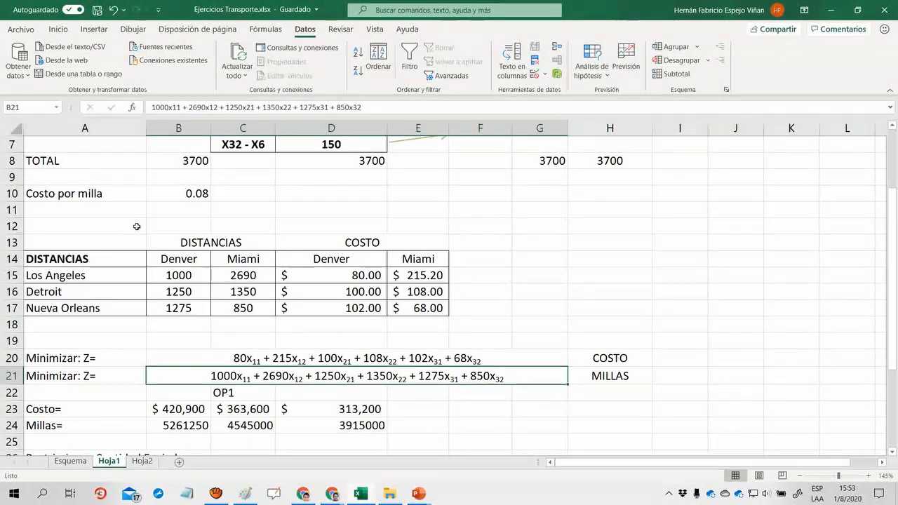
{"action": "key", "text": "alt+Tab"}
{"action": "key", "text": "alt+Tab"}
{"action": "key", "text": "ctrl+Page_Up"}
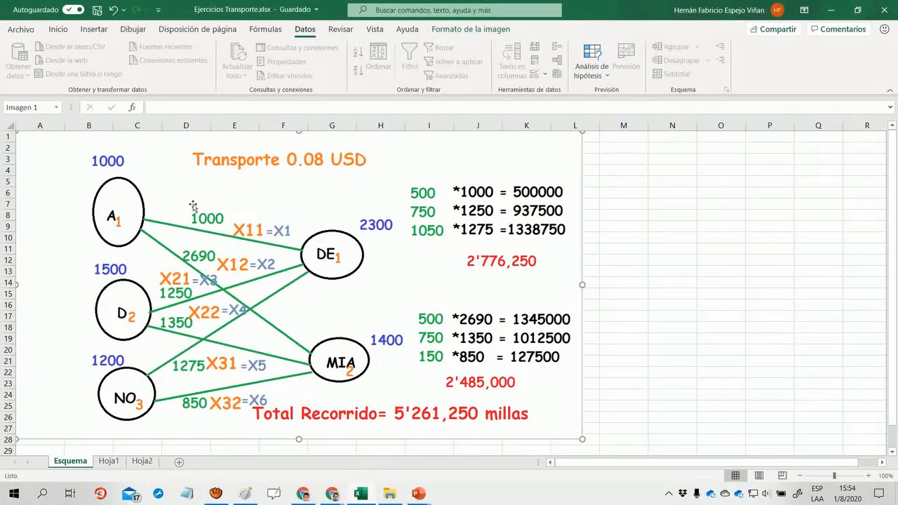
{"action": "key", "text": "ctrl+Page_Down"}
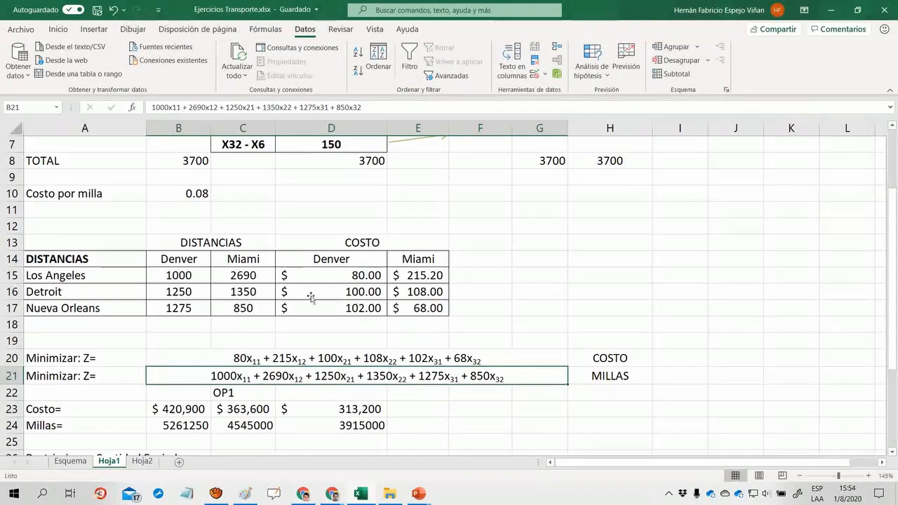
{"action": "key", "text": "Up"}
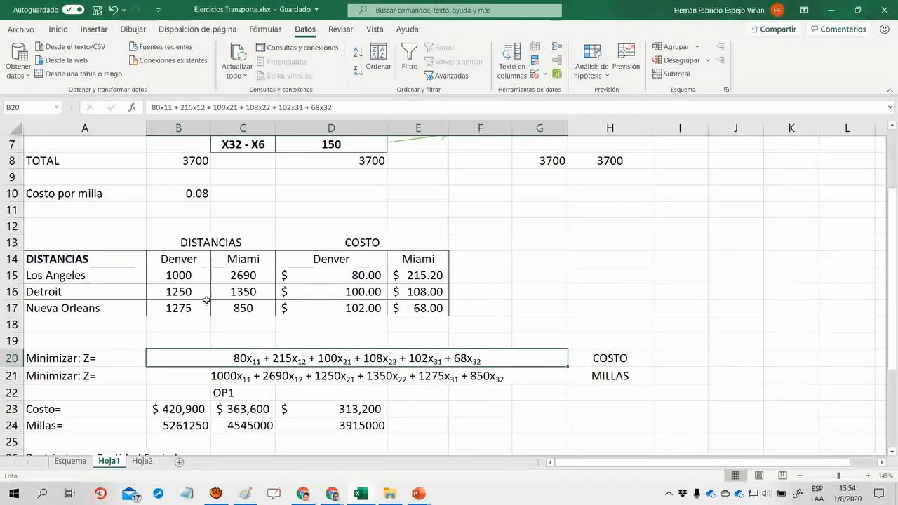
Step: Look over the Costo and Millas results below the objective functions, including the column labelled OP1
{"action": "key", "text": "Down"}
{"action": "key", "text": "Down"}
{"action": "key", "text": "Down"}
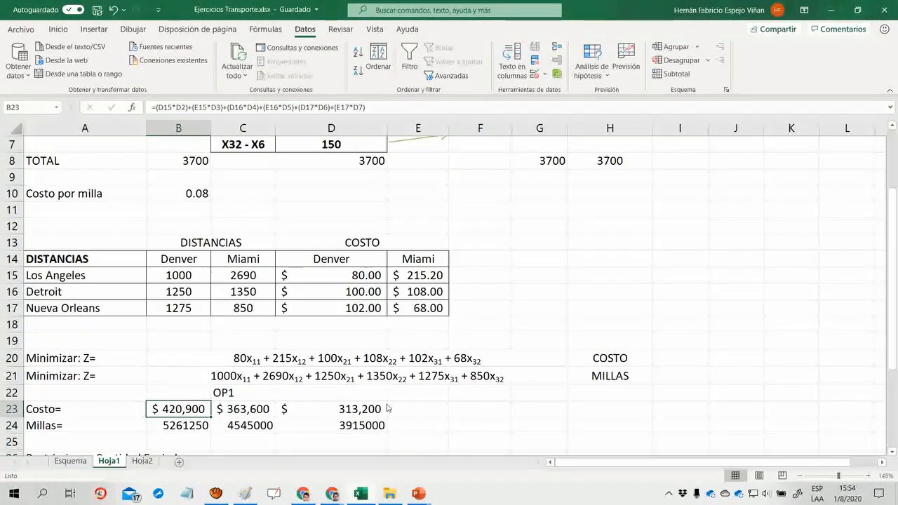
{"action": "key", "text": "Down"}
{"action": "key", "text": "Down"}
{"action": "key", "text": "Down"}
{"action": "key", "text": "Up"}
{"action": "key", "text": "Up"}
{"action": "key", "text": "Up"}
{"action": "key", "text": "Up"}
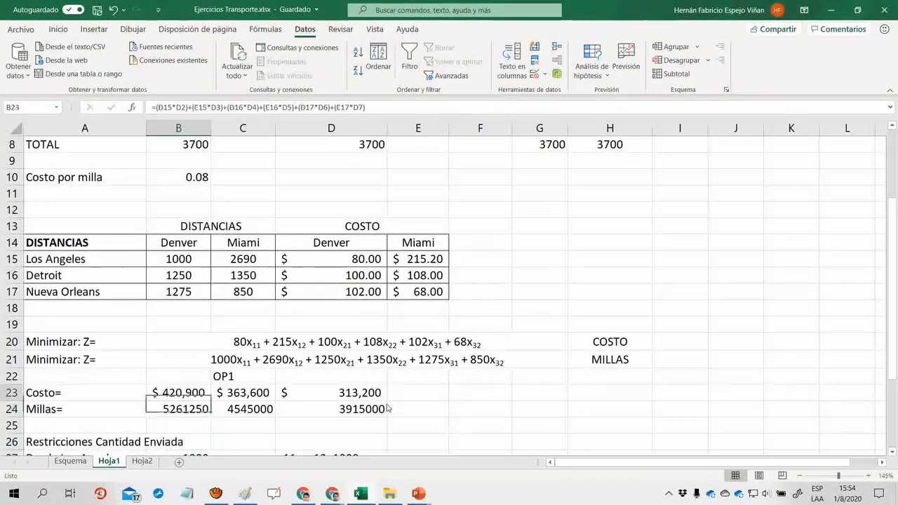
{"action": "key", "text": "Right"}
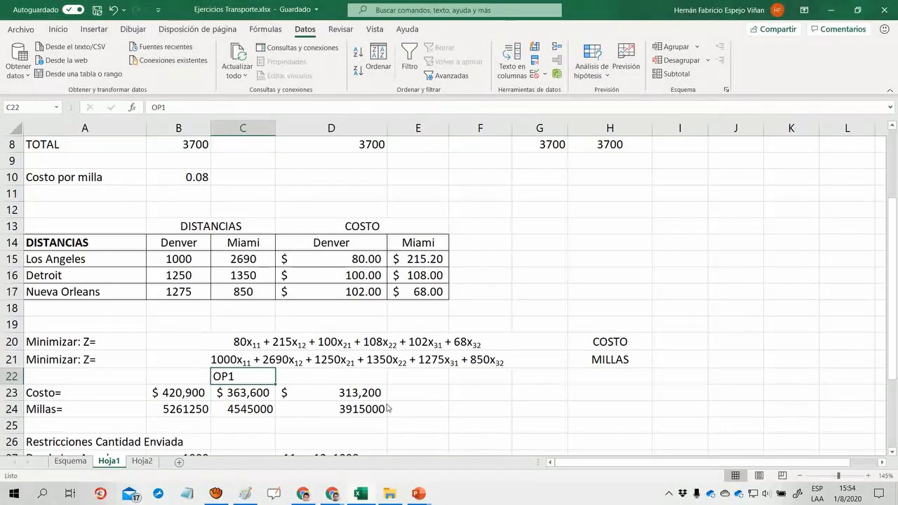
{"action": "key", "text": "Down"}
{"action": "key", "text": "Left"}
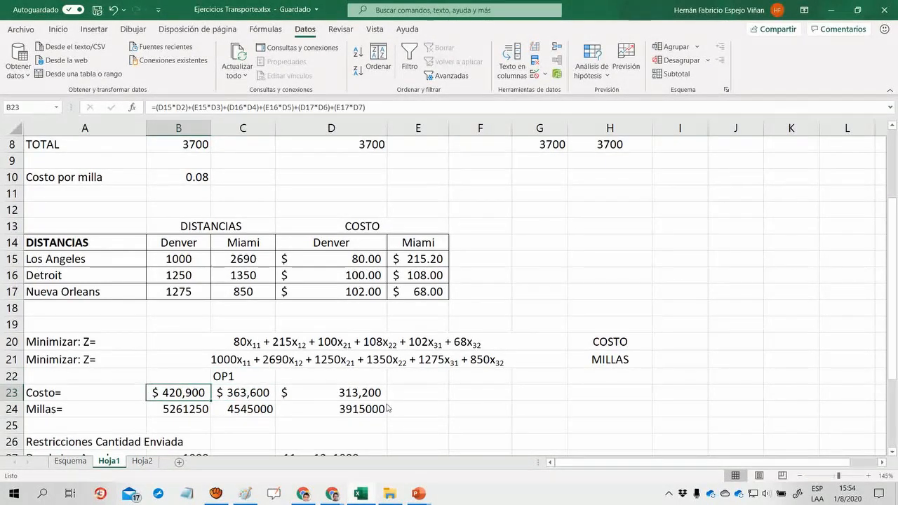
{"action": "key", "text": "Left"}
{"action": "key", "text": "Right"}
Step: Inspect the formula of the first Costo total in B23 together with the cells it references
{"action": "key", "text": "F2"}
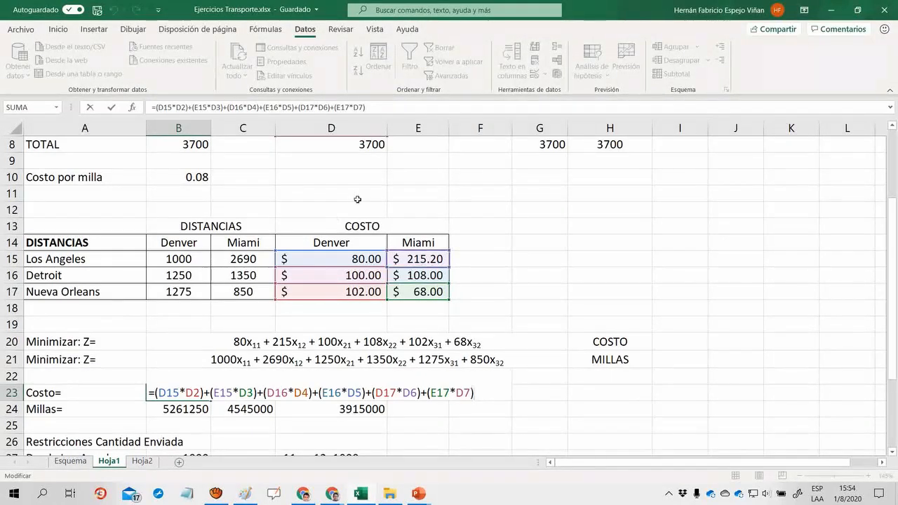
{"action": "scroll", "coordinate": [379, 199], "scroll_direction": "up", "scroll_amount": 3}
{"action": "scroll", "coordinate": [357, 200], "scroll_direction": "down", "scroll_amount": 4}
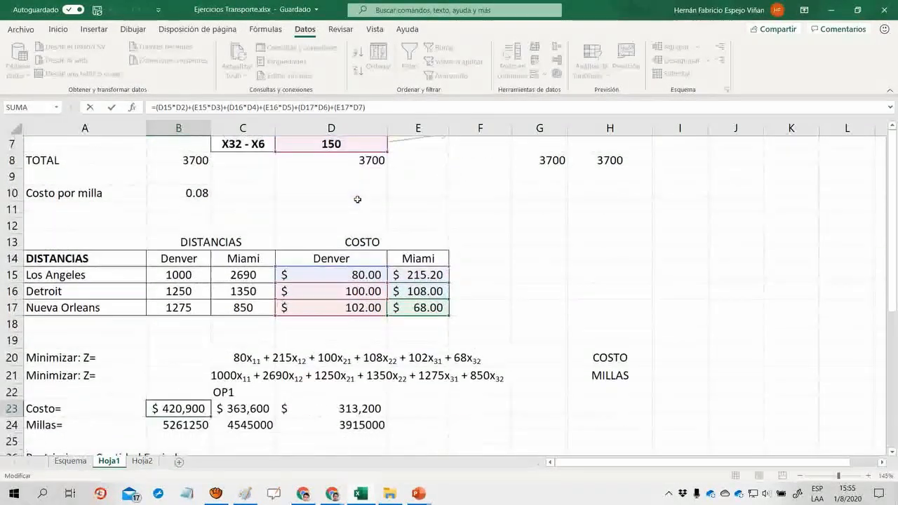
{"action": "scroll", "coordinate": [357, 199], "scroll_direction": "down", "scroll_amount": 1}
{"action": "scroll", "coordinate": [357, 199], "scroll_direction": "up", "scroll_amount": 5}
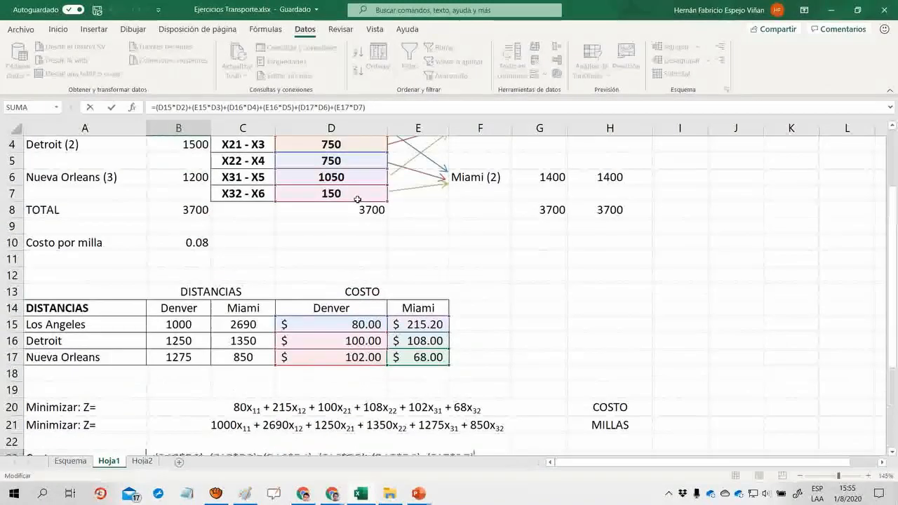
{"action": "scroll", "coordinate": [357, 199], "scroll_direction": "down", "scroll_amount": 1}
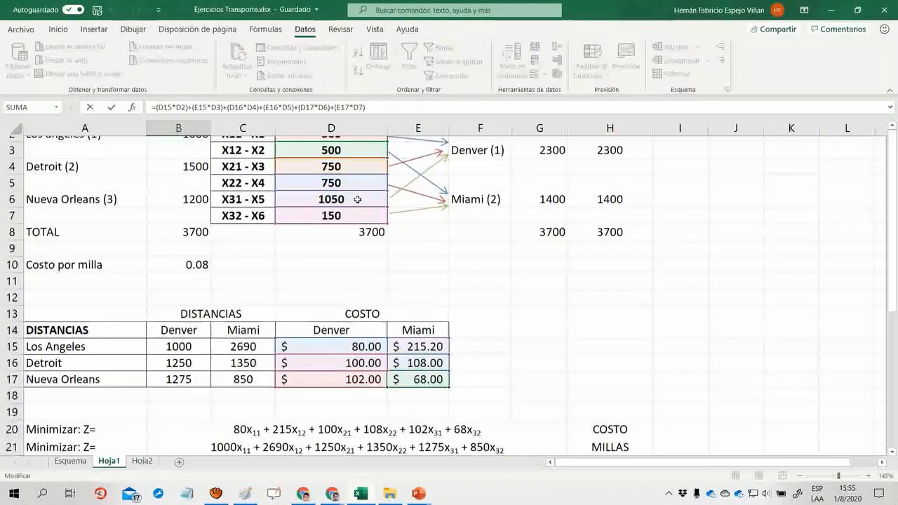
{"action": "scroll", "coordinate": [355, 146], "scroll_direction": "up", "scroll_amount": 1}
{"action": "key", "text": "Return"}
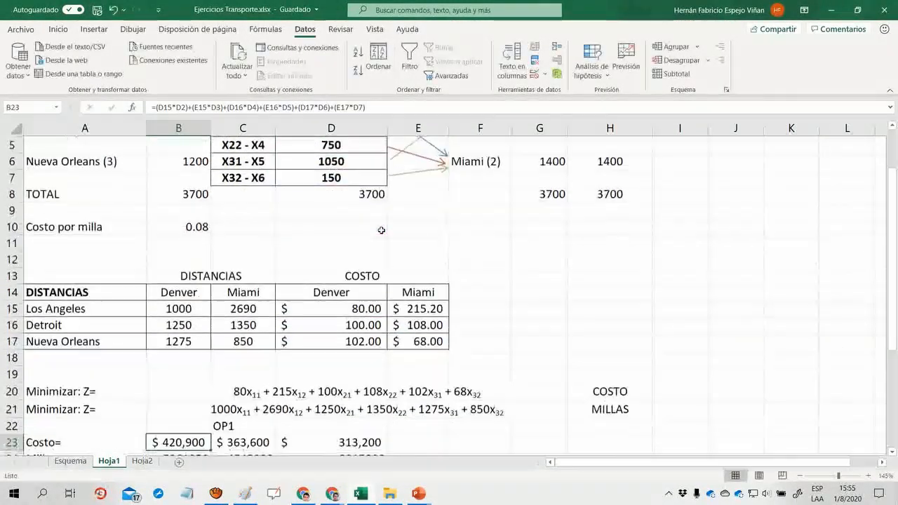
Step: Trace each product in the B23 cost formula back to its unit cost in COSTO and its shipment in Valor
{"action": "scroll", "coordinate": [361, 322], "scroll_direction": "down", "scroll_amount": 1}
{"action": "scroll", "coordinate": [362, 322], "scroll_direction": "down", "scroll_amount": 1}
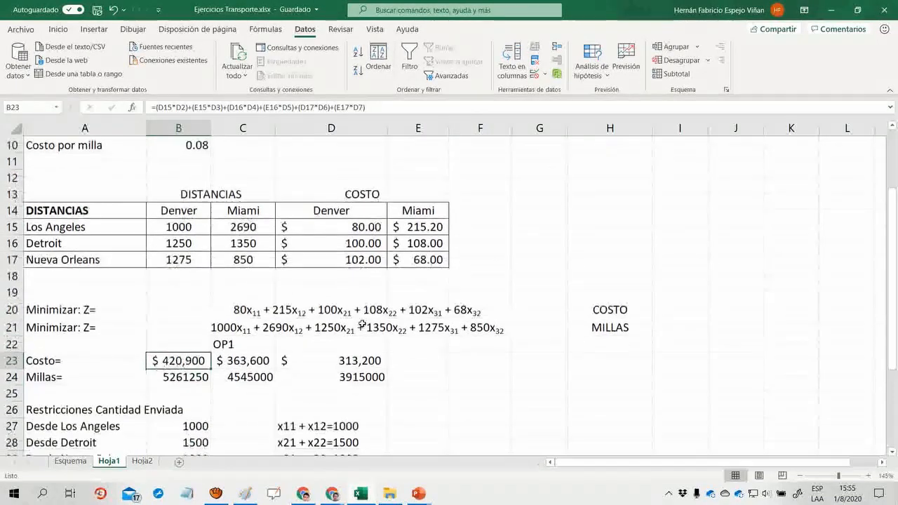
{"action": "key", "text": "F2"}
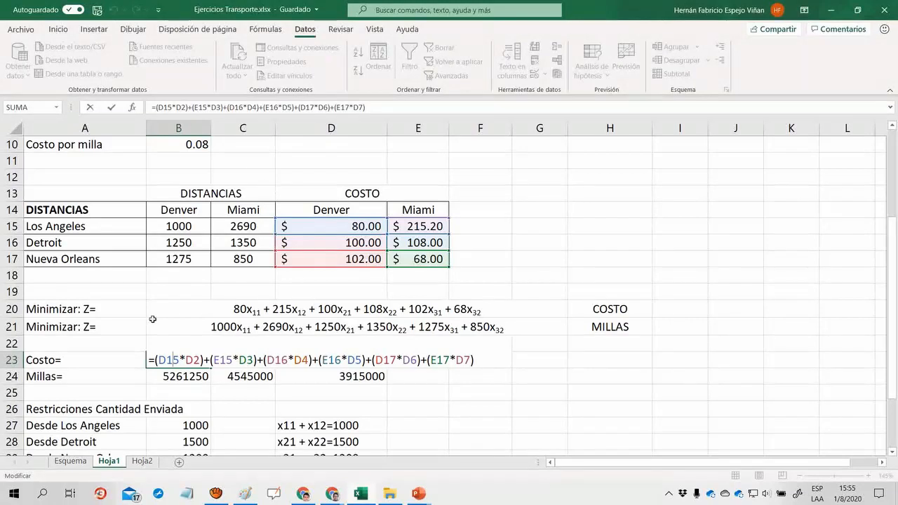
{"action": "scroll", "coordinate": [315, 186], "scroll_direction": "up", "scroll_amount": 3}
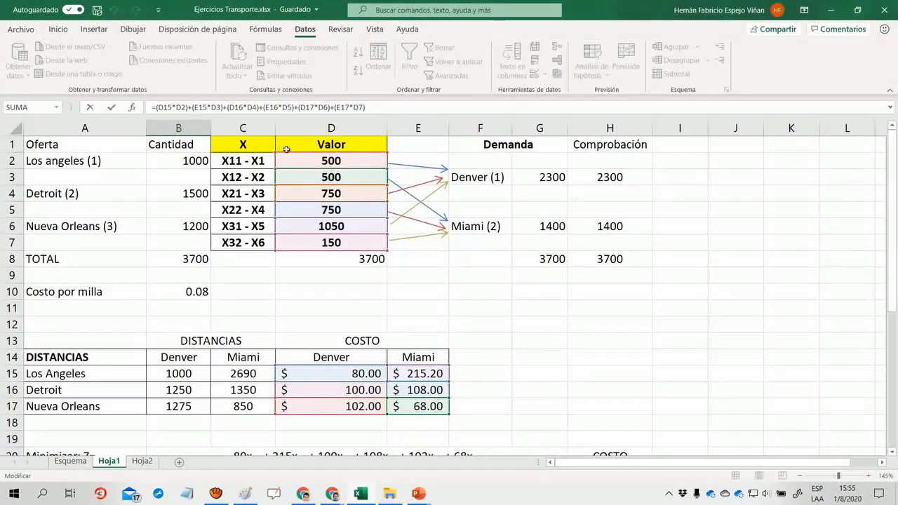
{"action": "scroll", "coordinate": [271, 244], "scroll_direction": "down", "scroll_amount": 2}
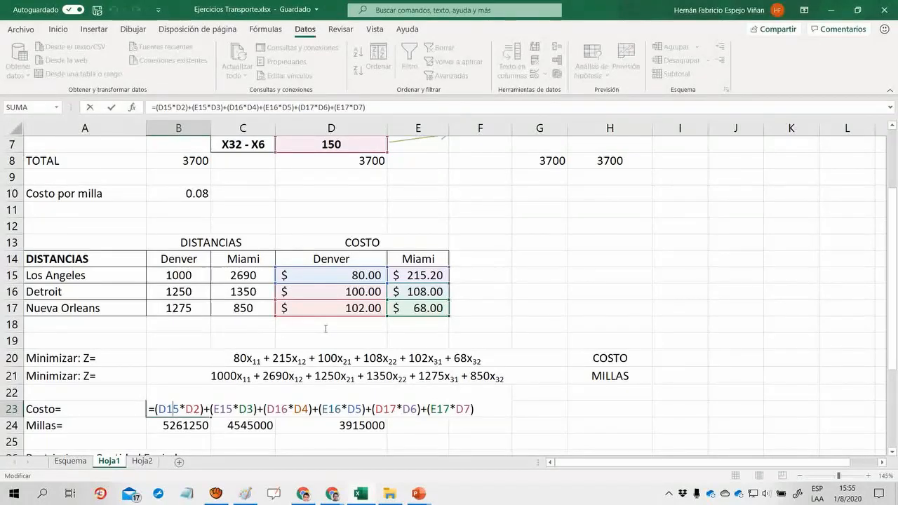
{"action": "scroll", "coordinate": [308, 247], "scroll_direction": "up", "scroll_amount": 2}
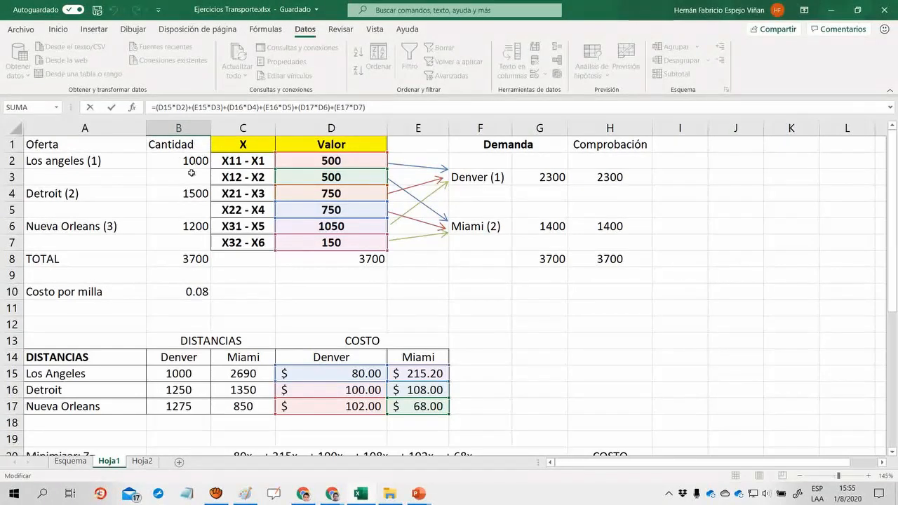
{"action": "scroll", "coordinate": [203, 210], "scroll_direction": "down", "scroll_amount": 2}
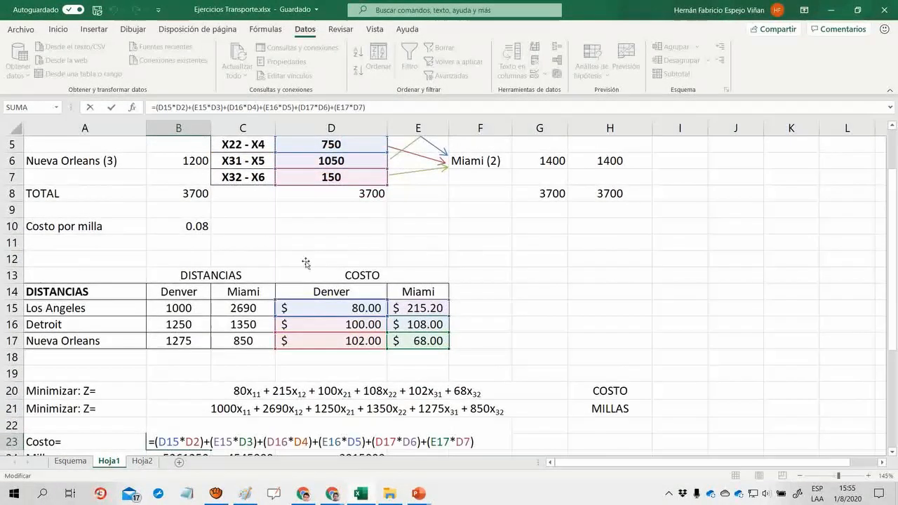
{"action": "scroll", "coordinate": [354, 269], "scroll_direction": "down", "scroll_amount": 1}
{"action": "scroll", "coordinate": [354, 270], "scroll_direction": "down", "scroll_amount": 1}
{"action": "key", "text": "ctrl+Return"}
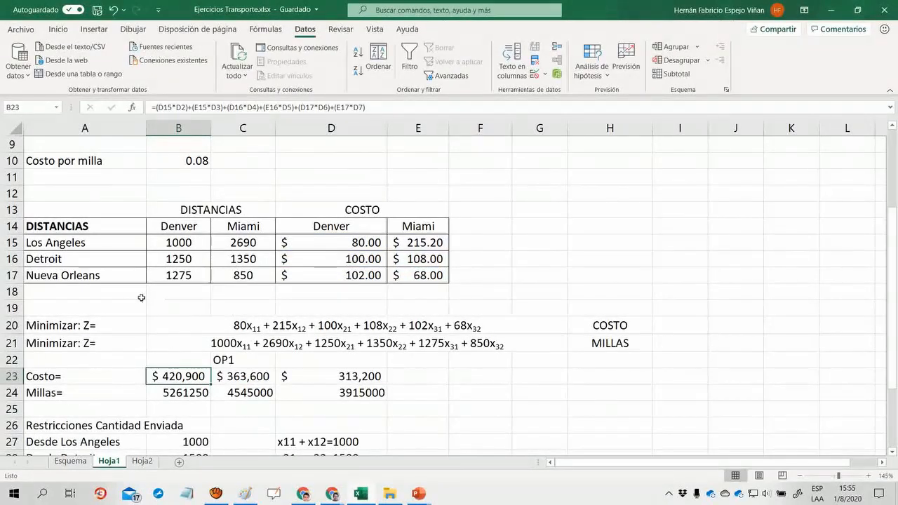
Step: Inspect the Millas total formula in B24 and compare it with the total distance on the Esquema sheet
{"action": "key", "text": "Down"}
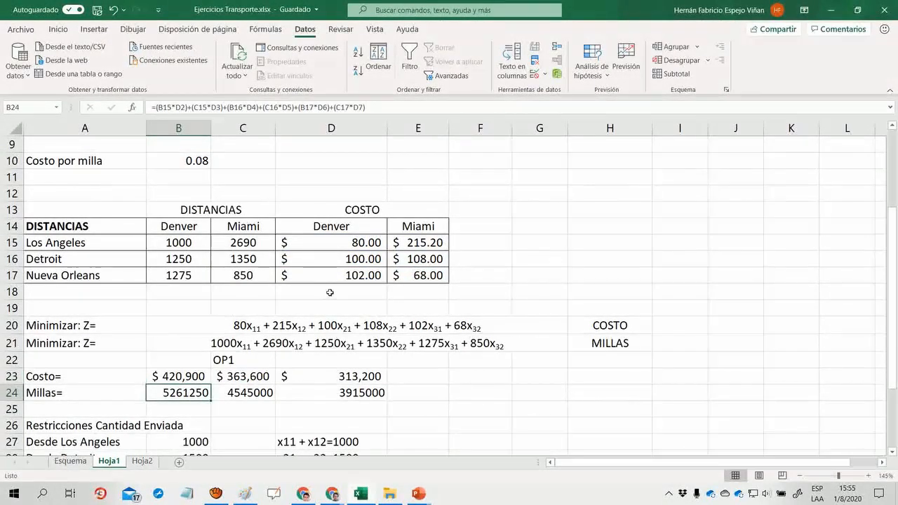
{"action": "key", "text": "F2"}
{"action": "key", "text": "Escape"}
{"action": "key", "text": "alt+Tab"}
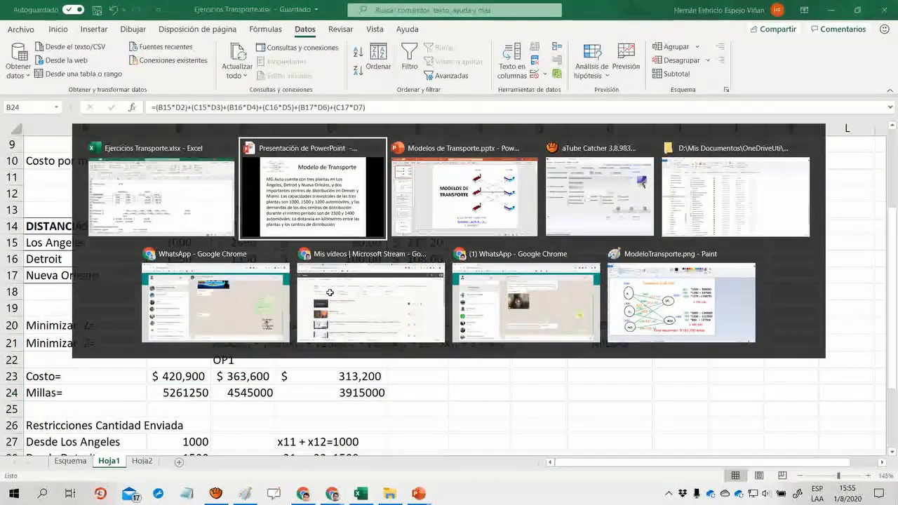
{"action": "key", "text": "alt+shift+Tab"}
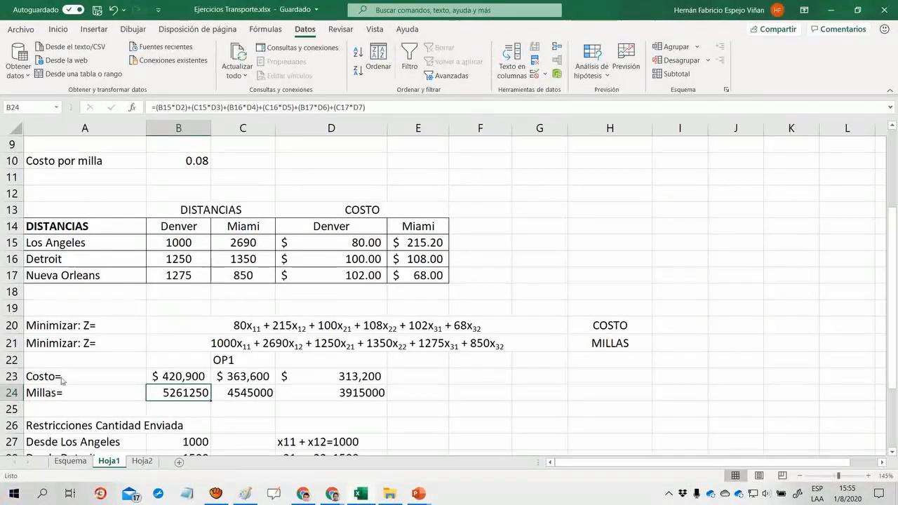
{"action": "left_click", "coordinate": [71, 460]}
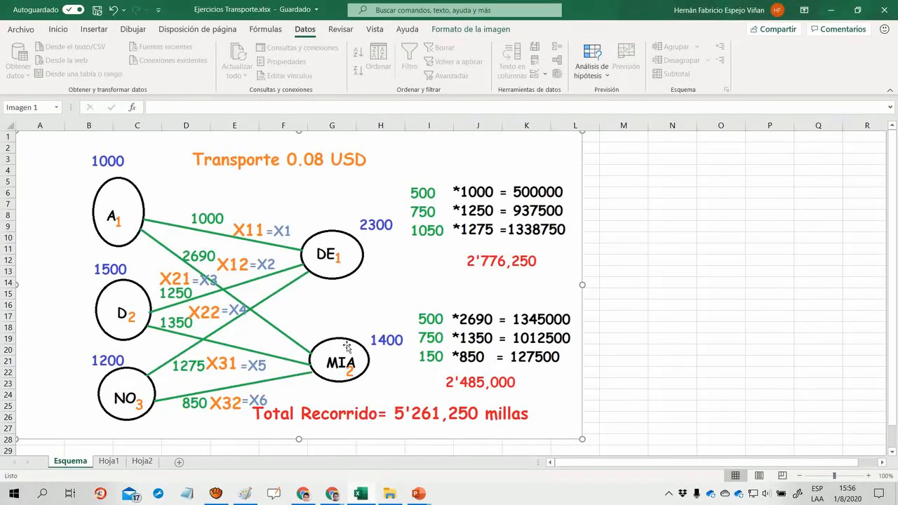
{"action": "key", "text": "ctrl+Page_Down"}
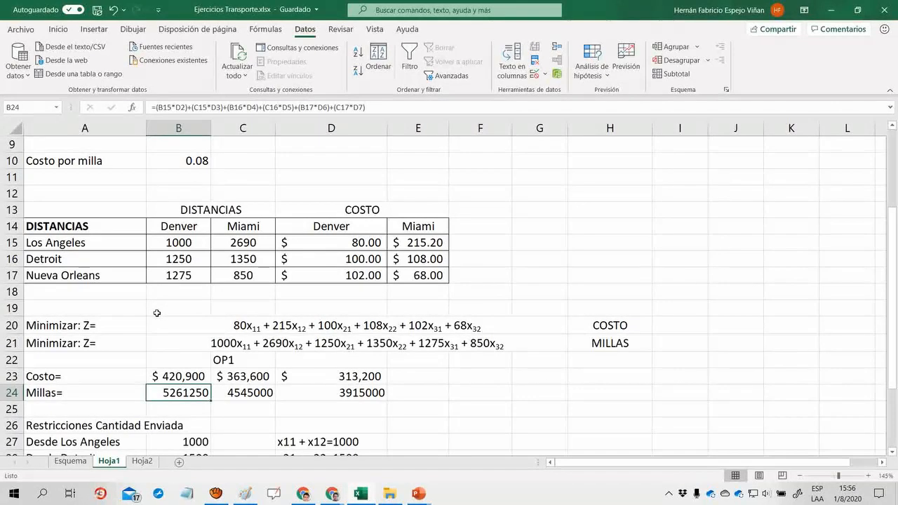
Step: Enter the formula =B24*0.08 in B25 to convert the total miles into cost
{"action": "key", "text": "Down"}
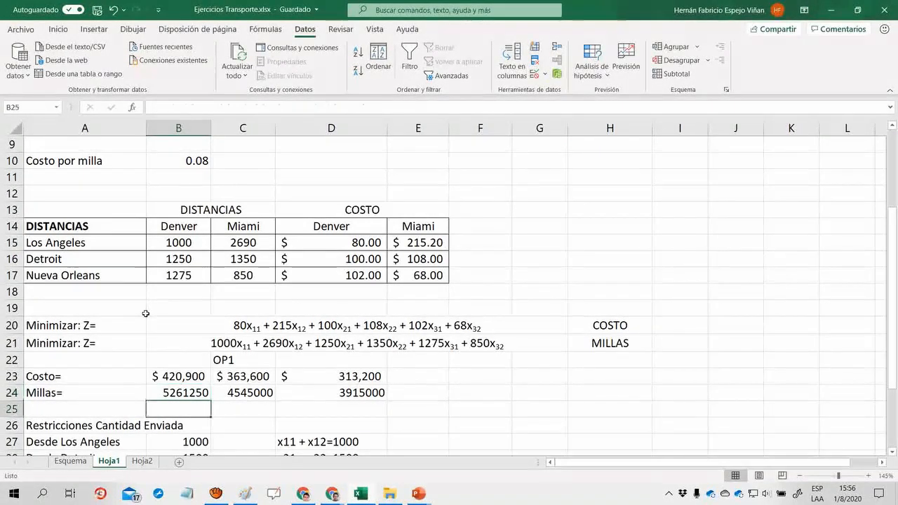
{"action": "type", "text": "="}
{"action": "key", "text": "Up"}
{"action": "type", "text": "*.0"}
{"action": "key", "text": "BackSpace"}
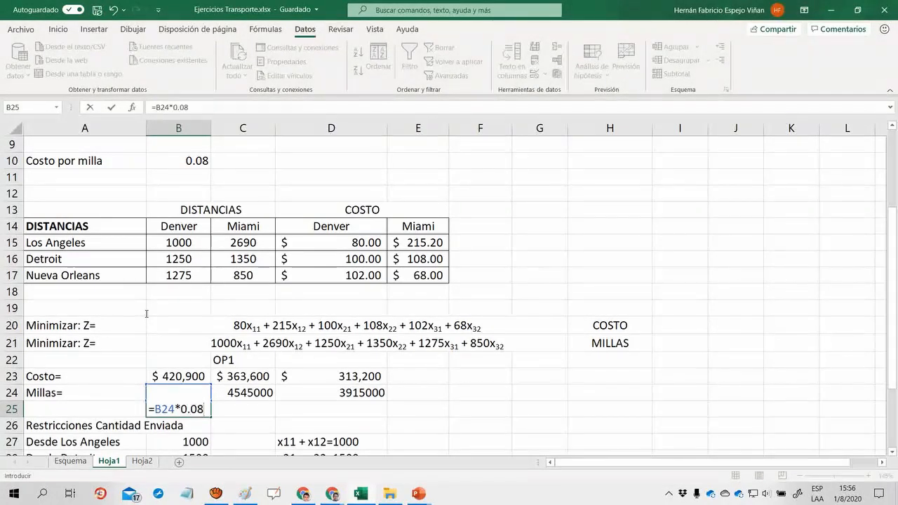
{"action": "type", "text": "0.08"}
{"action": "key", "text": "Return"}
{"action": "key", "text": "Up"}
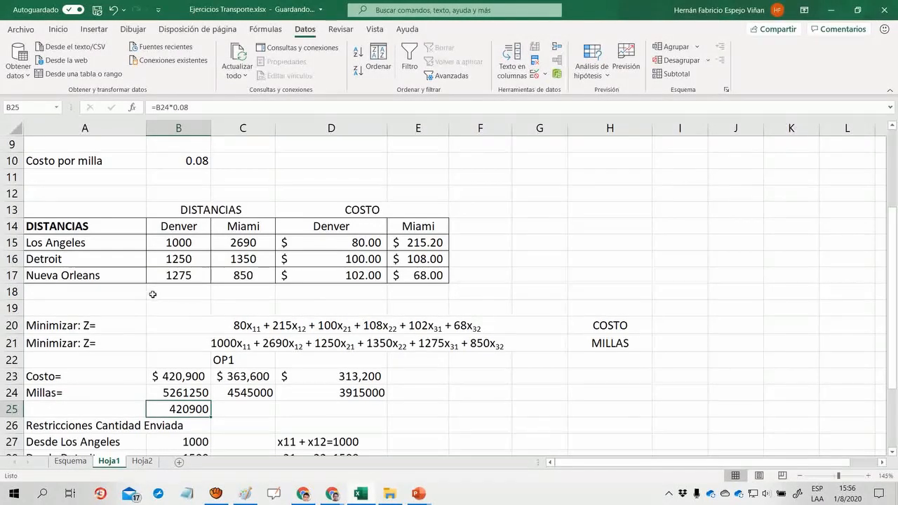
Step: Clear the miles-to-cost check formula from cell B25
{"action": "key", "text": "Delete"}
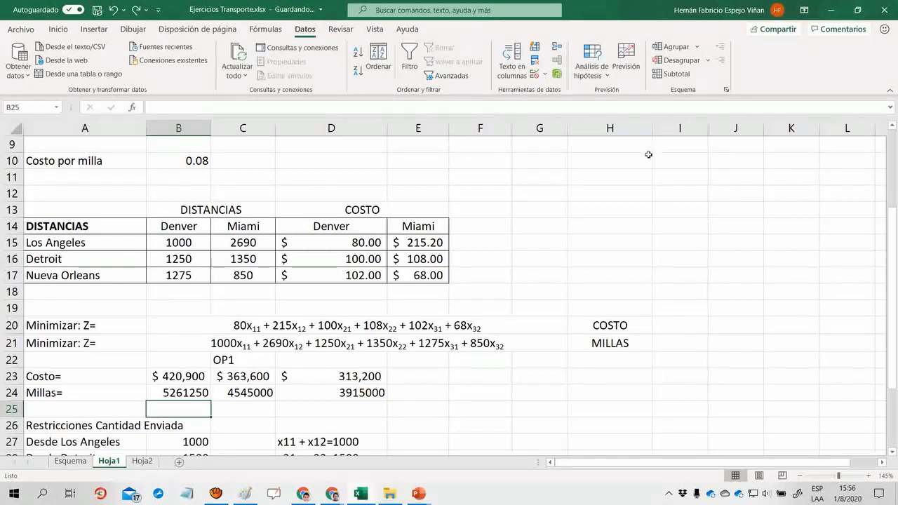
{"action": "scroll", "coordinate": [716, 302], "scroll_direction": "down", "scroll_amount": 1}
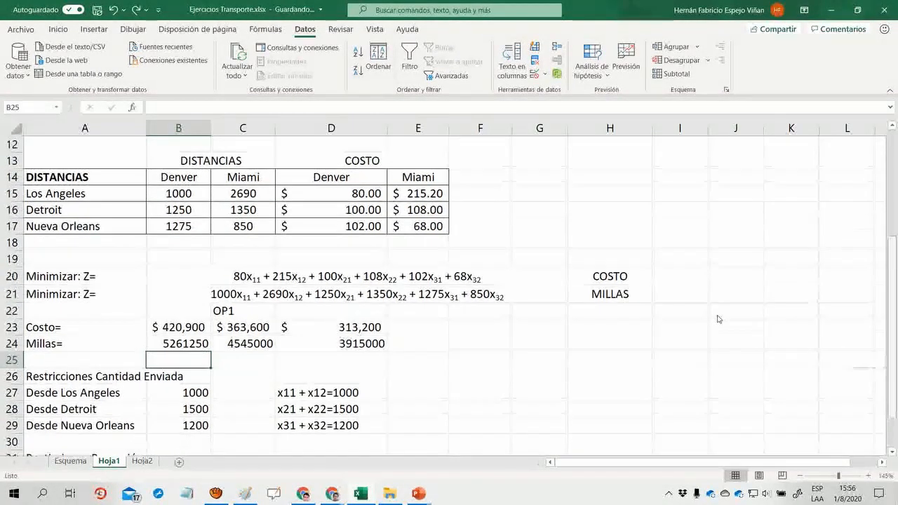
Step: Examine the Restricciones Cantidad Enviada formulas for the three origins in column B
{"action": "key", "text": "Down"}
{"action": "key", "text": "Down"}
{"action": "key", "text": "Down"}
{"action": "key", "text": "Down"}
{"action": "key", "text": "Down"}
{"action": "key", "text": "Down"}
{"action": "key", "text": "Up"}
{"action": "key", "text": "Up"}
{"action": "key", "text": "Up"}
{"action": "key", "text": "Up"}
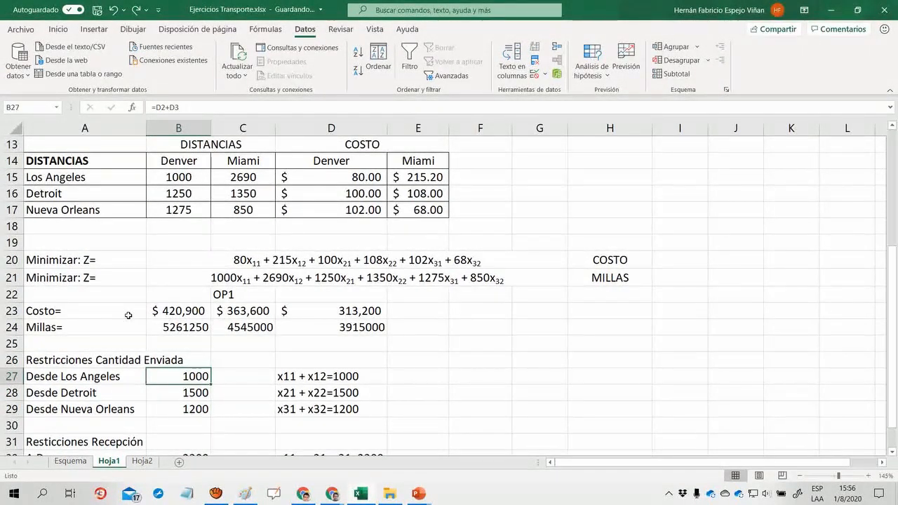
Step: Look over the shipped-quantity and reception constraint labels in column A, from Desde Los Angeles to A Miami
{"action": "key", "text": "Left"}
{"action": "key", "text": "Down"}
{"action": "key", "text": "Down"}
{"action": "key", "text": "Down"}
{"action": "key", "text": "Down"}
{"action": "key", "text": "Down"}
{"action": "key", "text": "Down"}
{"action": "key", "text": "Down"}
{"action": "key", "text": "Down"}
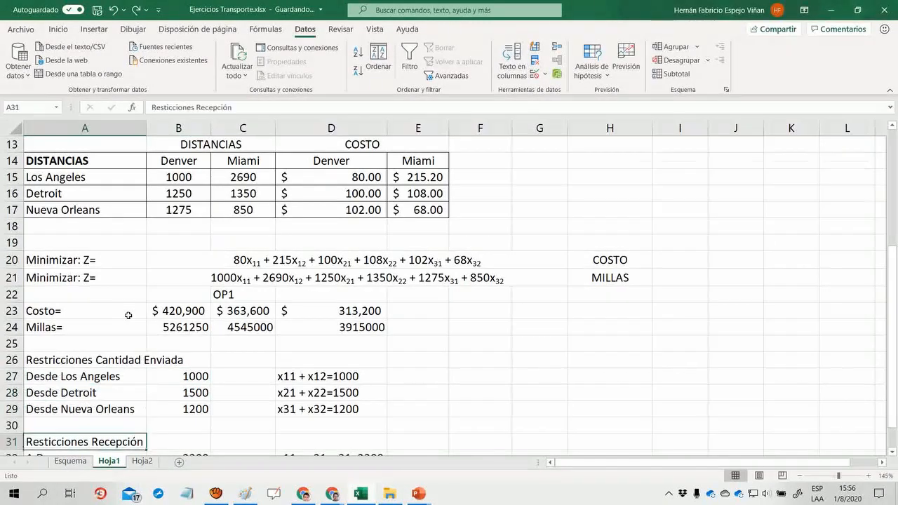
{"action": "key", "text": "Up"}
{"action": "key", "text": "Up"}
{"action": "key", "text": "Up"}
{"action": "key", "text": "Up"}
{"action": "key", "text": "Up"}
{"action": "key", "text": "Up"}
{"action": "key", "text": "Up"}
{"action": "key", "text": "Up"}
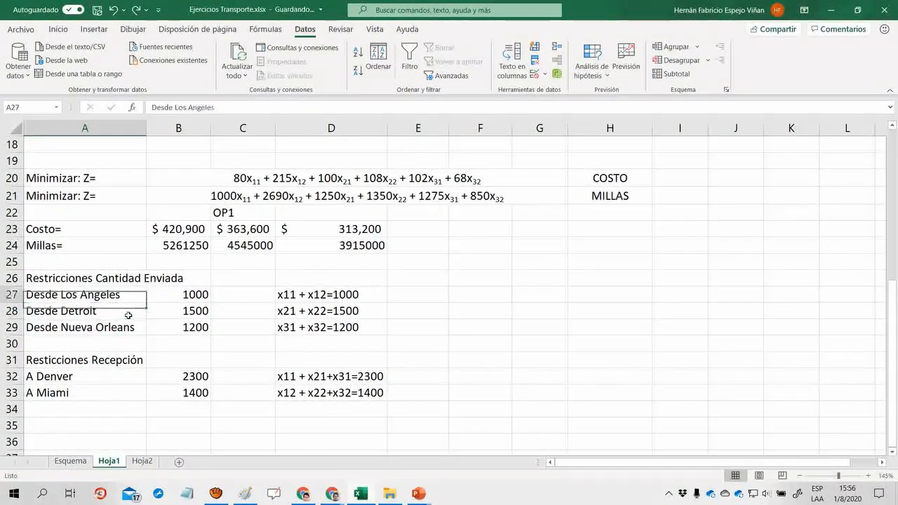
Step: Compare the Los Angeles constraint equation in D27 with the network diagram on the Esquema sheet and return to Hoja1
{"action": "key", "text": "Right"}
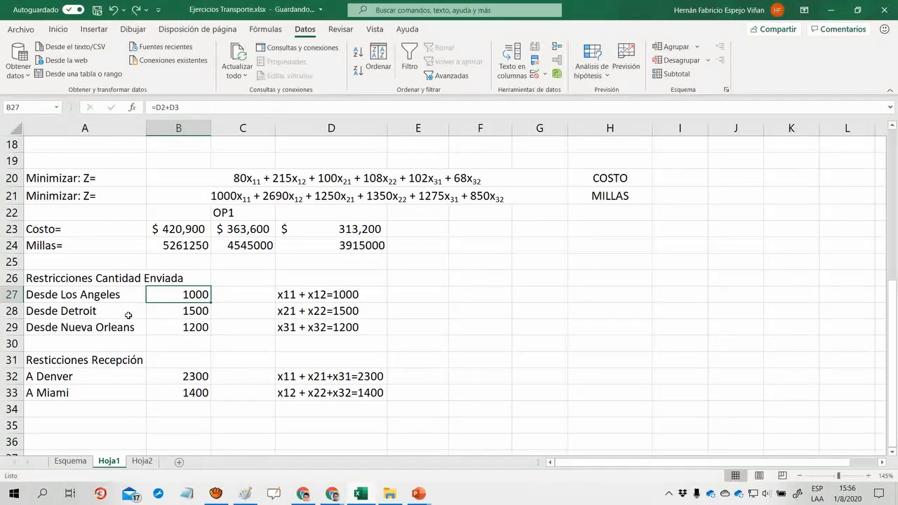
{"action": "key", "text": "Right"}
{"action": "key", "text": "Right"}
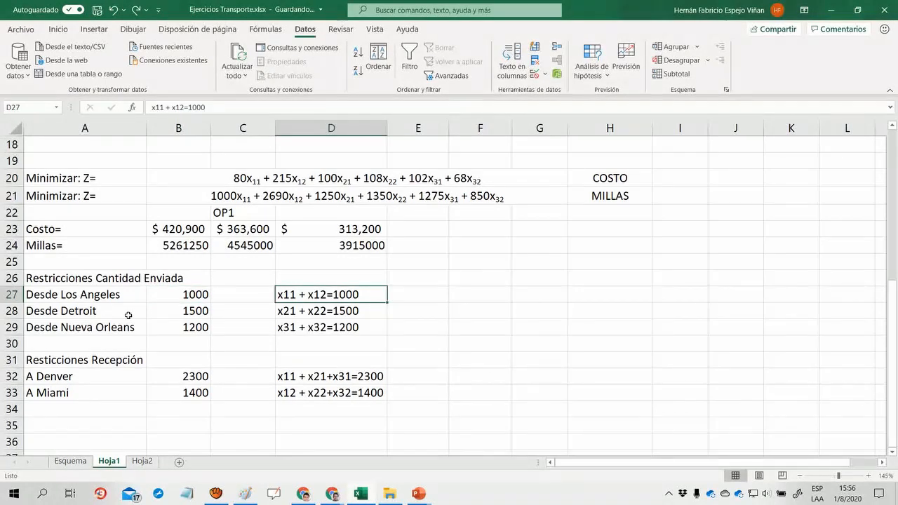
{"action": "key", "text": "ctrl+Page_Up"}
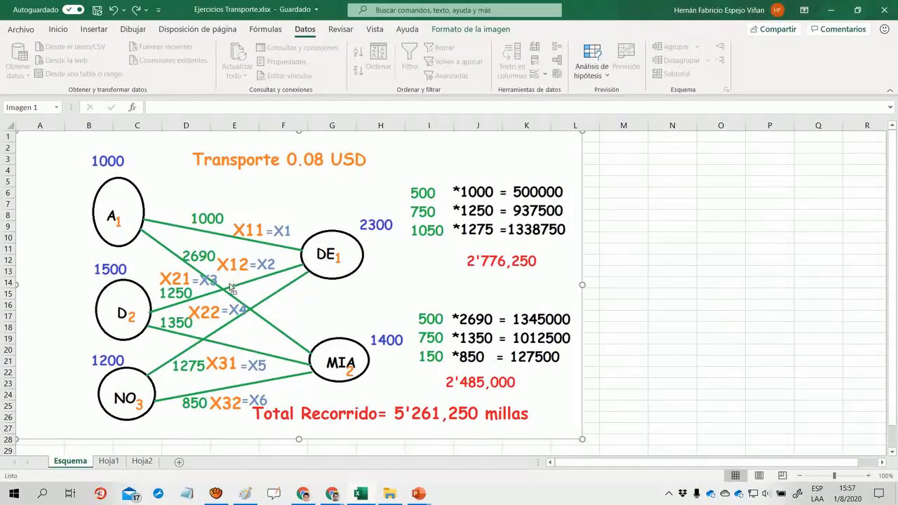
{"action": "key", "text": "ctrl+Page_Down"}
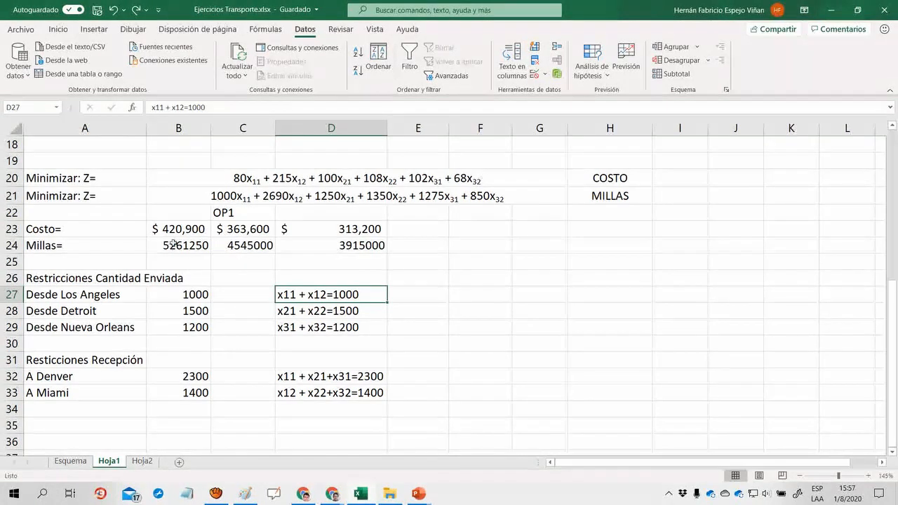
Step: Review the remaining constraint equations in column D, down to the Miami reception constraint in D33
{"action": "key", "text": "Down"}
{"action": "key", "text": "Down"}
{"action": "key", "text": "Down"}
{"action": "key", "text": "Down"}
{"action": "key", "text": "Down"}
{"action": "key", "text": "Down"}
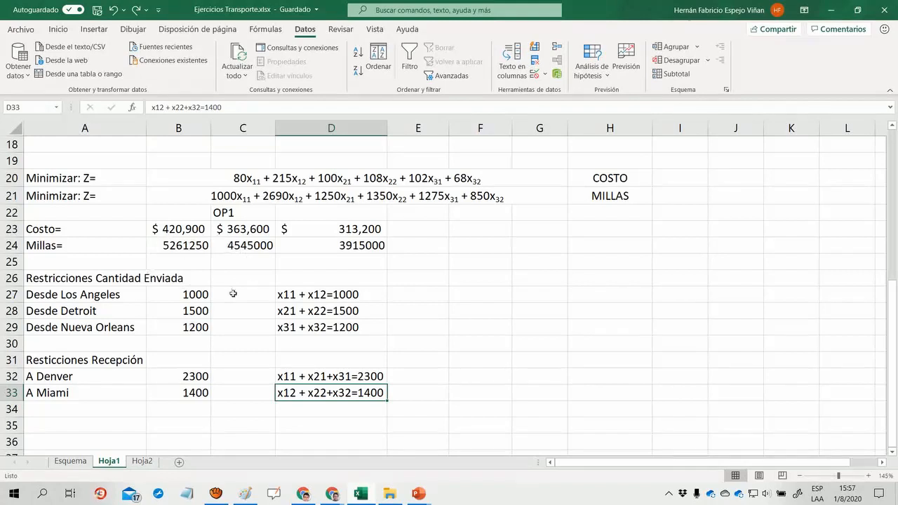
Step: Activate the Solver add-in through the Excel add-in options
{"action": "left_click", "coordinate": [418, 346]}
{"action": "key", "text": "ctrl+Home"}
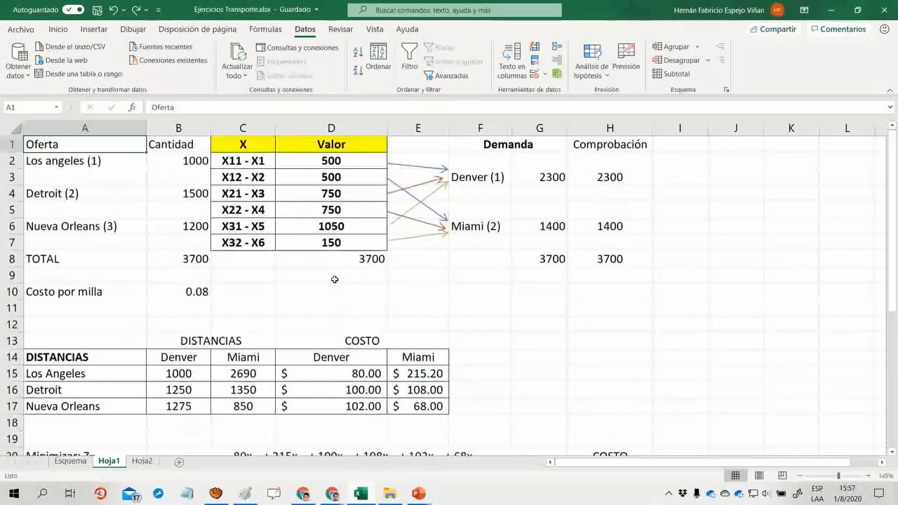
{"action": "left_click", "coordinate": [479, 323]}
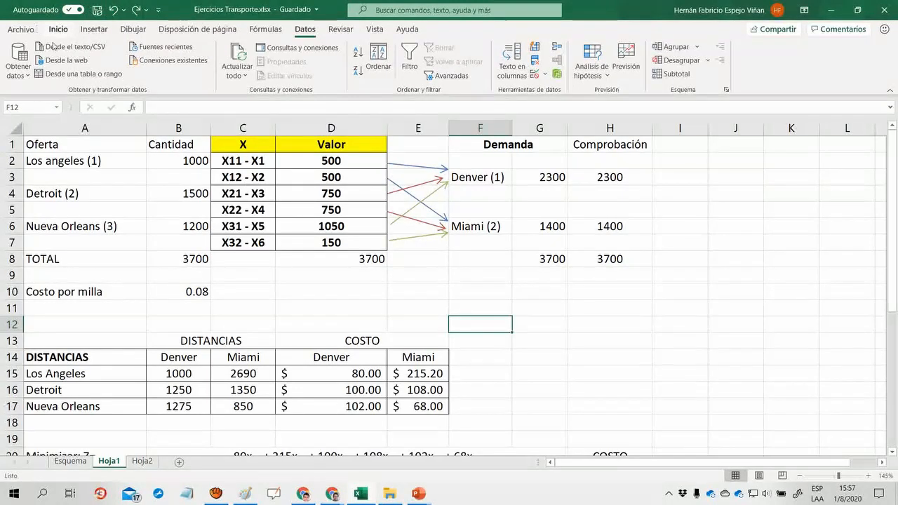
{"action": "left_click", "coordinate": [20, 29]}
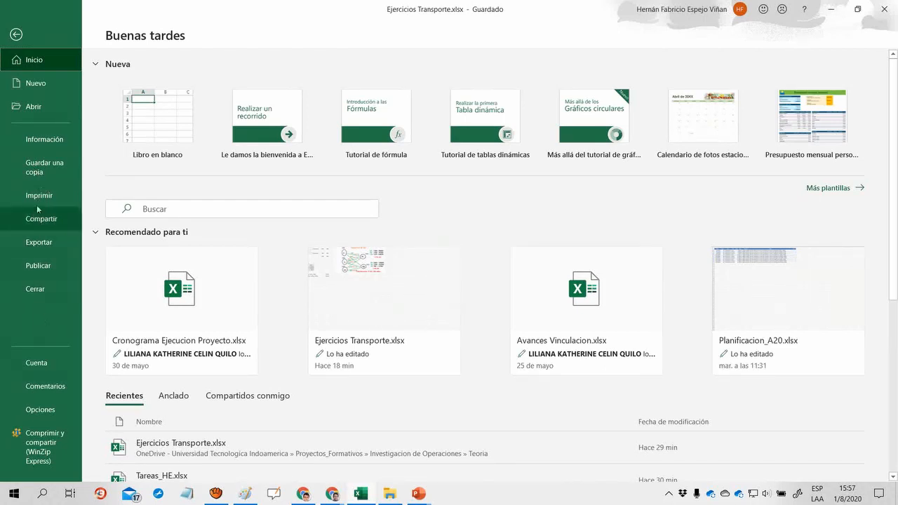
{"action": "left_click", "coordinate": [40, 409]}
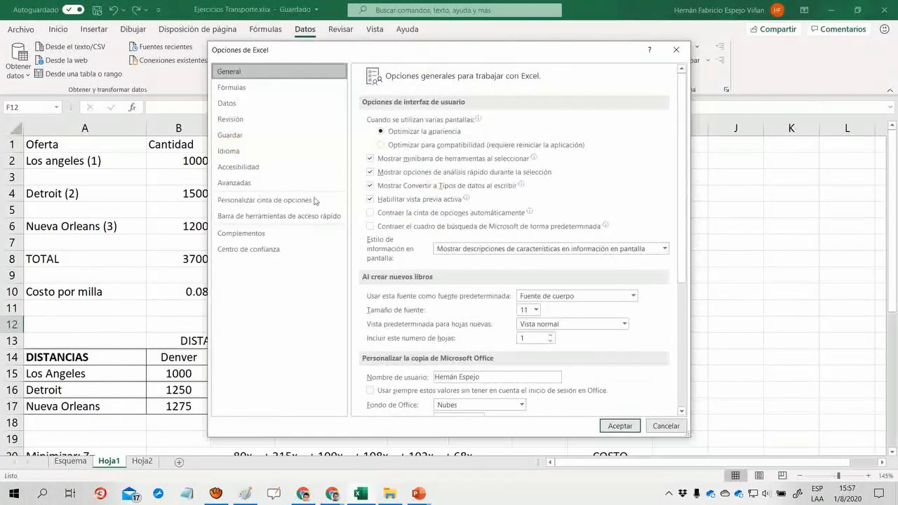
{"action": "left_click", "coordinate": [241, 233]}
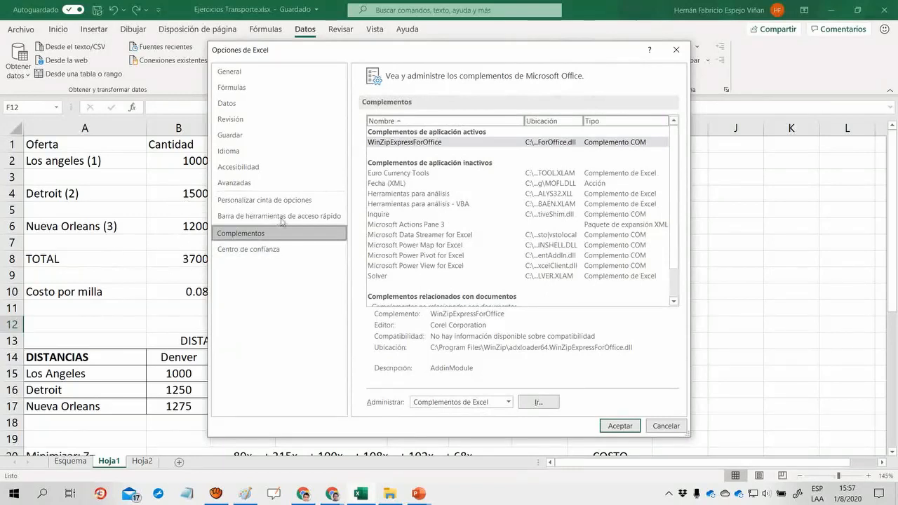
{"action": "left_click", "coordinate": [377, 276]}
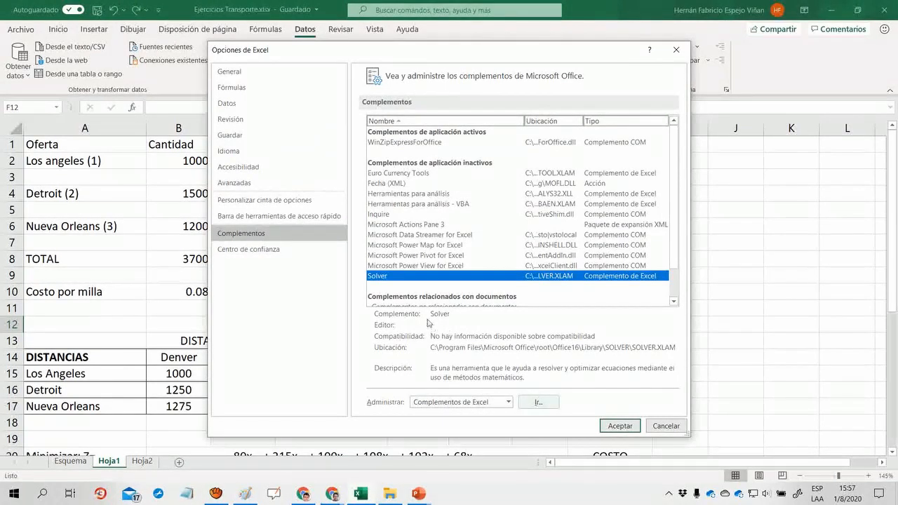
{"action": "left_click", "coordinate": [538, 402]}
{"action": "left_click", "coordinate": [409, 169]}
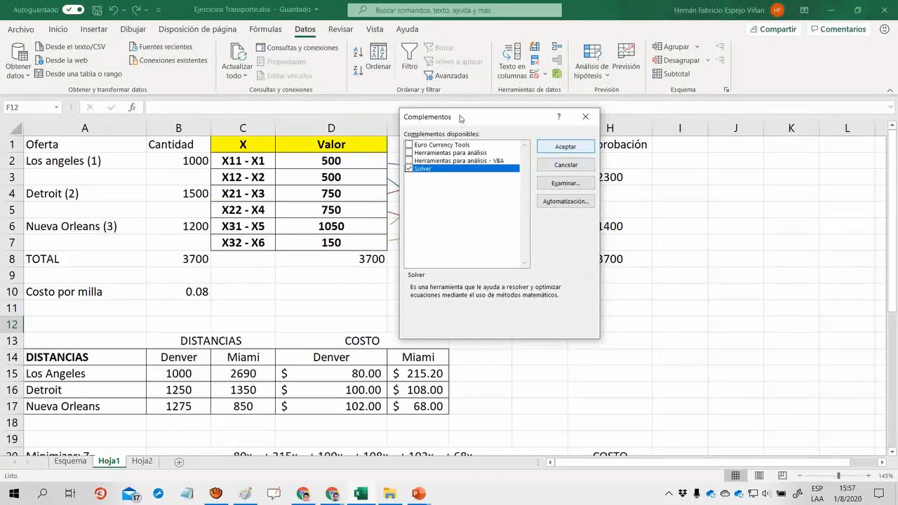
{"action": "key", "text": "Return"}
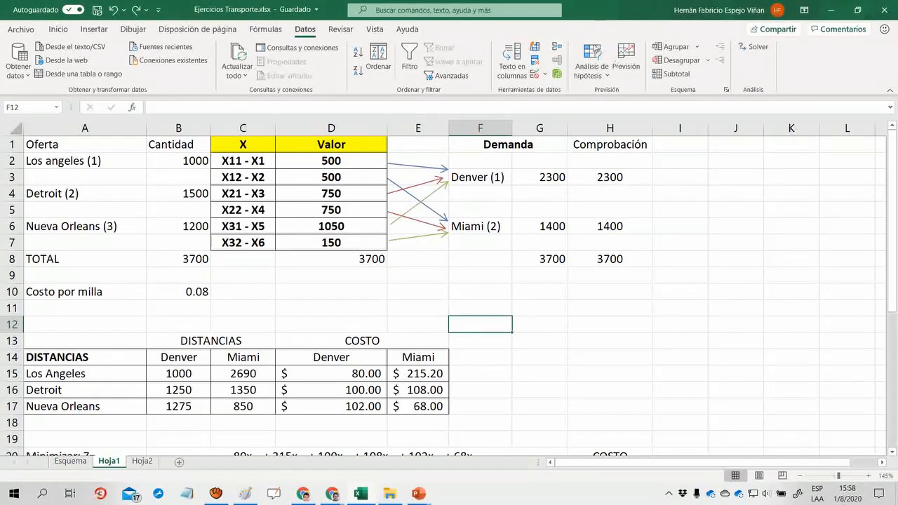
Step: Look over the saved Solver parameters for the objective, variable cells and constraints, and close them without solving
{"action": "key", "text": "Up"}
{"action": "key", "text": "Up"}
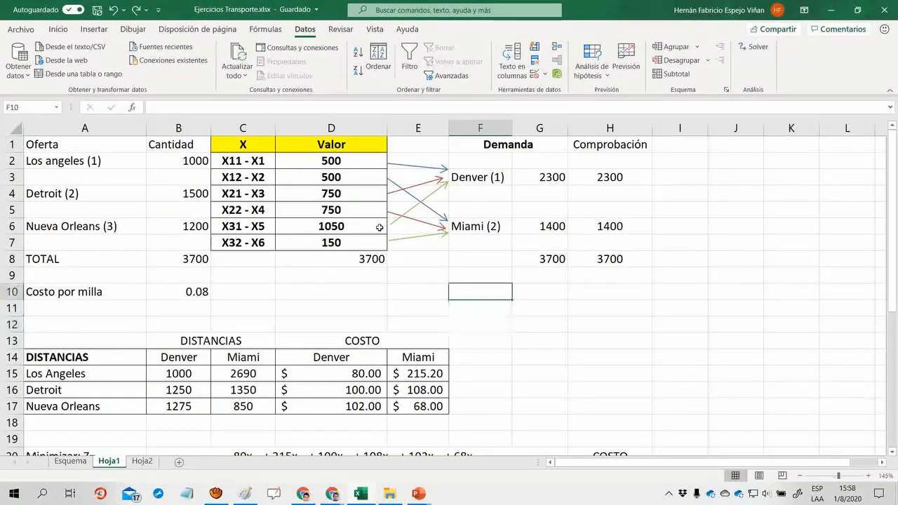
{"action": "key", "text": "ctrl+Home"}
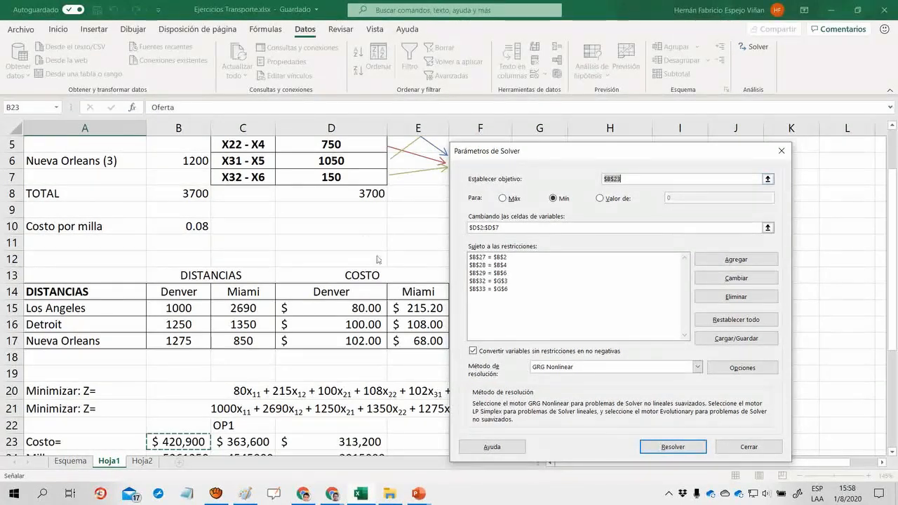
{"action": "left_click", "coordinate": [508, 145]}
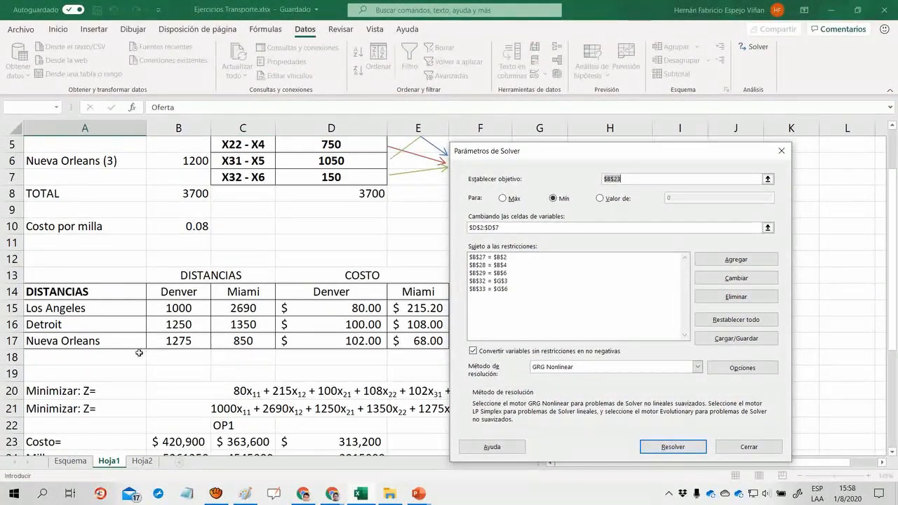
{"action": "key", "text": "Escape"}
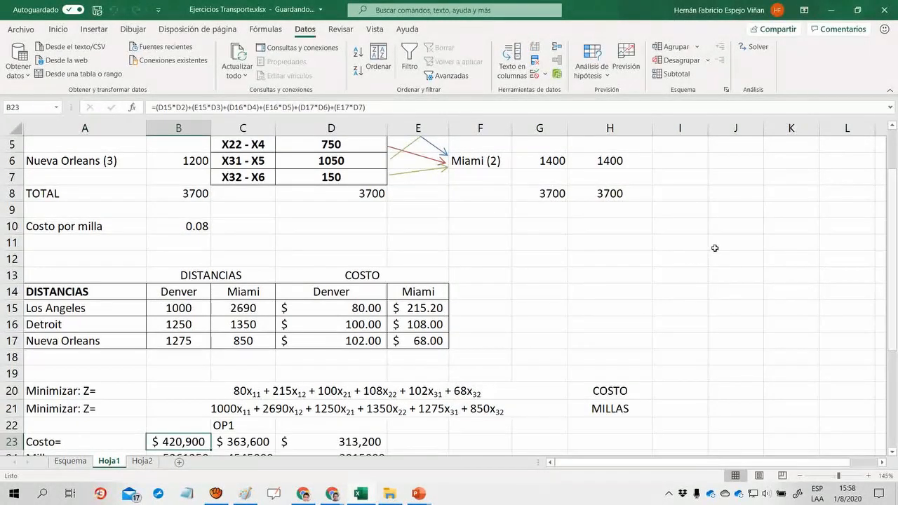
Step: Inspect the Costo total formula in B23, which serves as the Solver objective, leaving it unedited
{"action": "scroll", "coordinate": [719, 273], "scroll_direction": "down", "scroll_amount": 1}
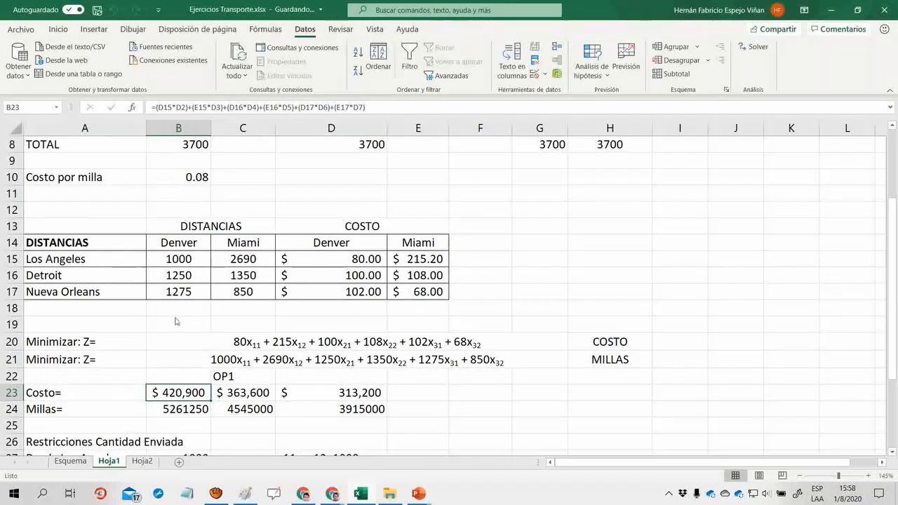
{"action": "key", "text": "Down"}
{"action": "key", "text": "Up"}
{"action": "key", "text": "F2"}
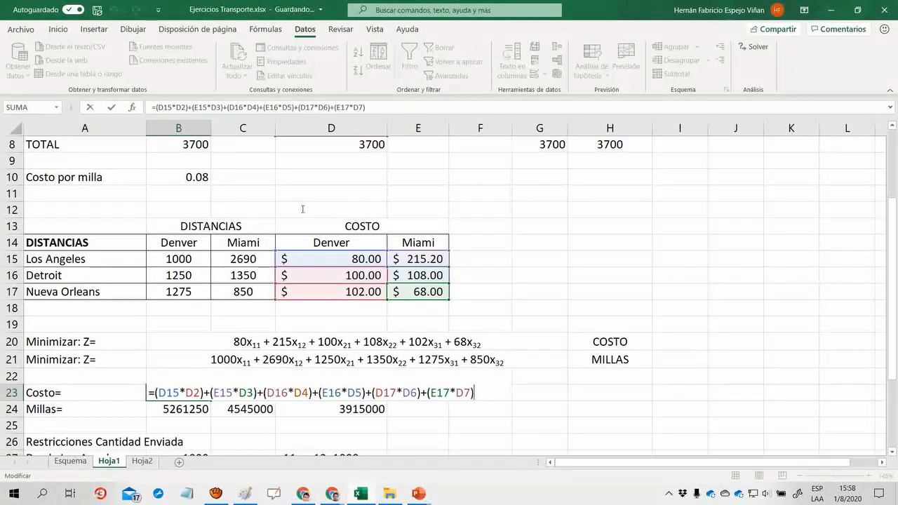
{"action": "key", "text": "Escape"}
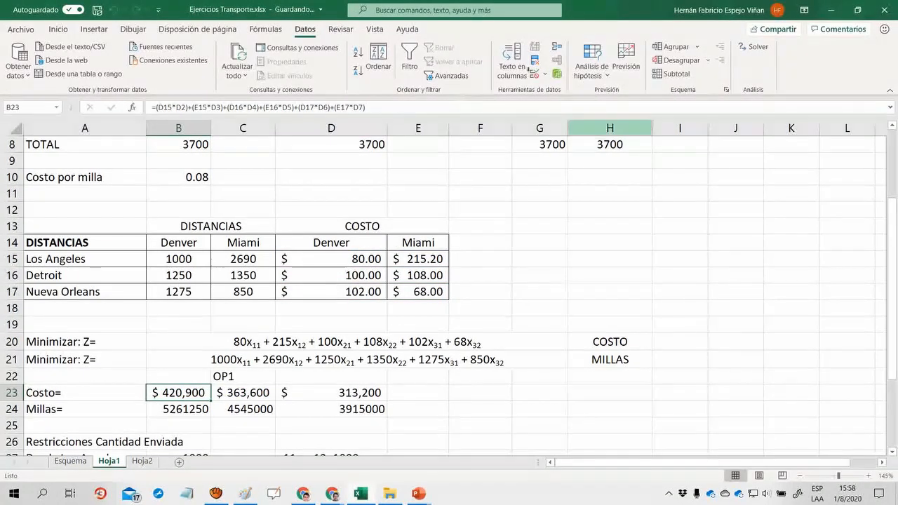
Step: Reopen the Solver parameters and check the variable cells range against the Valor column, closing without solving
{"action": "left_click", "coordinate": [752, 46]}
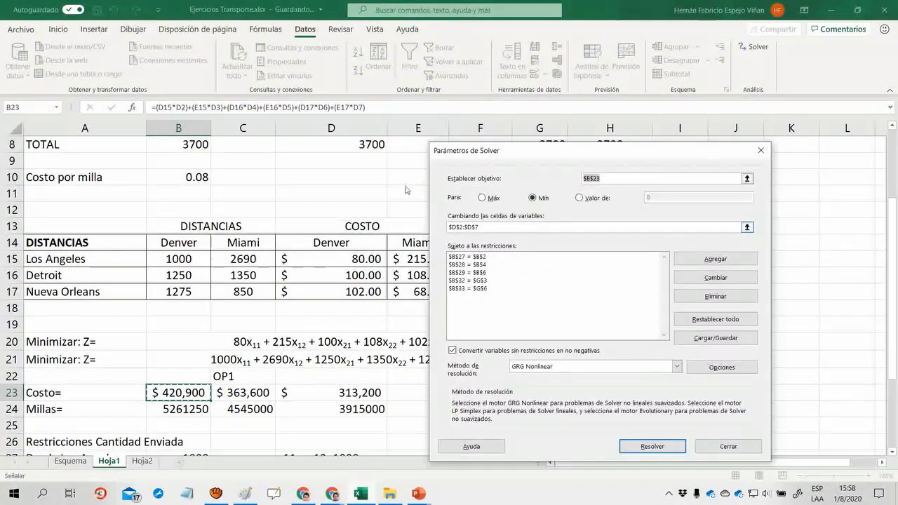
{"action": "left_click_drag", "start_coordinate": [571, 153], "coordinate": [639, 132]}
{"action": "left_click", "coordinate": [567, 206]}
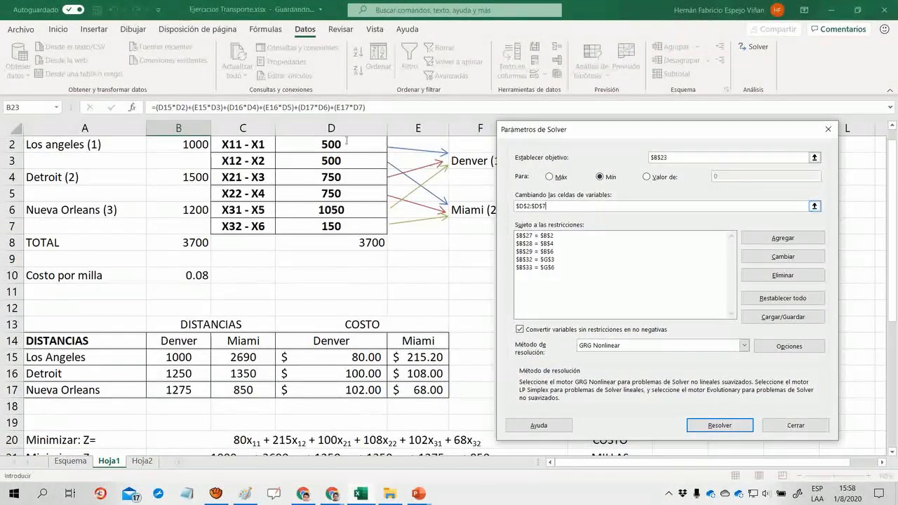
{"action": "key", "text": "Escape"}
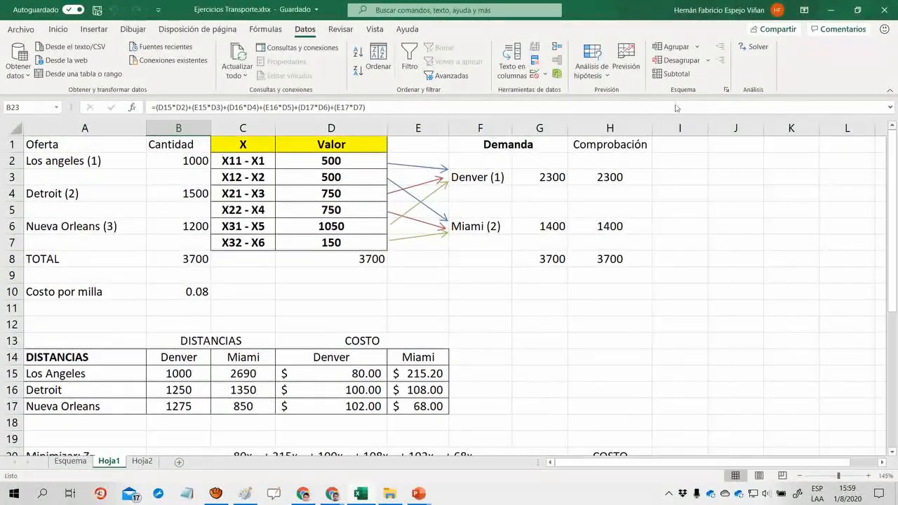
Step: Go through the shipment values in D2:D7 that act as Solver's variable cells
{"action": "left_click_drag", "start_coordinate": [331, 160], "coordinate": [331, 242]}
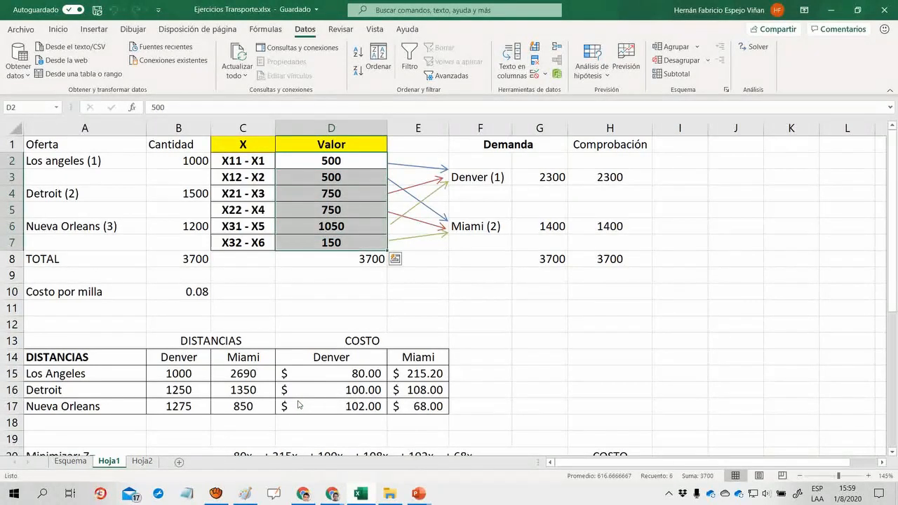
{"action": "key", "text": "Down"}
{"action": "key", "text": "Down"}
{"action": "key", "text": "Down"}
{"action": "key", "text": "Down"}
{"action": "key", "text": "Down"}
{"action": "key", "text": "Down"}
{"action": "key", "text": "Up"}
{"action": "key", "text": "Up"}
{"action": "key", "text": "Up"}
{"action": "key", "text": "Up"}
{"action": "key", "text": "Up"}
{"action": "key", "text": "Up"}
{"action": "key", "text": "Up"}
{"action": "key", "text": "Down"}
{"action": "key", "text": "Down"}
{"action": "key", "text": "Down"}
{"action": "key", "text": "Up"}
{"action": "key", "text": "Up"}
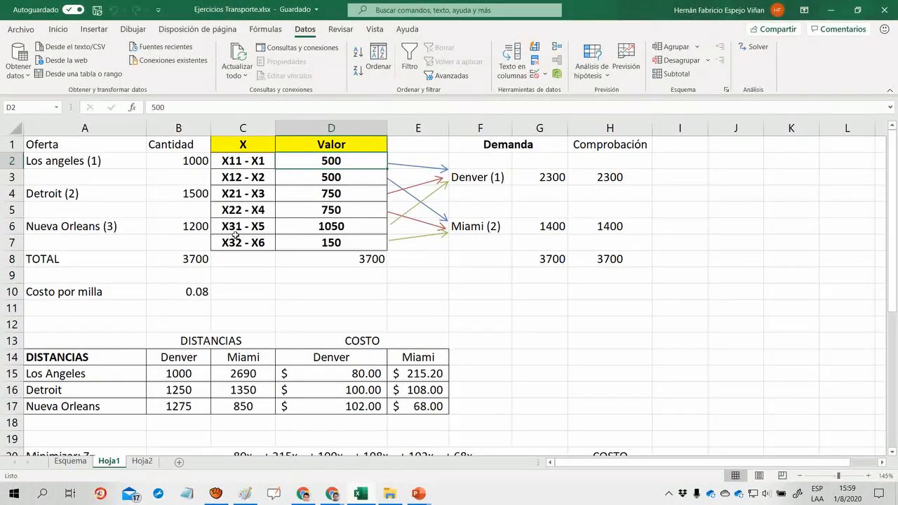
Step: Review the Costo totals in row 23 and return to the objective cell B23
{"action": "key", "text": "Down"}
{"action": "key", "text": "Down"}
{"action": "key", "text": "Down"}
{"action": "key", "text": "Down"}
{"action": "key", "text": "Down"}
{"action": "key", "text": "Down"}
{"action": "key", "text": "Down"}
{"action": "key", "text": "Down"}
{"action": "key", "text": "Down"}
{"action": "key", "text": "Down"}
{"action": "key", "text": "Down"}
{"action": "key", "text": "Down"}
{"action": "key", "text": "Down"}
{"action": "key", "text": "Down"}
{"action": "key", "text": "Down"}
{"action": "key", "text": "Down"}
{"action": "key", "text": "Down"}
{"action": "key", "text": "Down"}
{"action": "key", "text": "Down"}
{"action": "key", "text": "Down"}
{"action": "key", "text": "Down"}
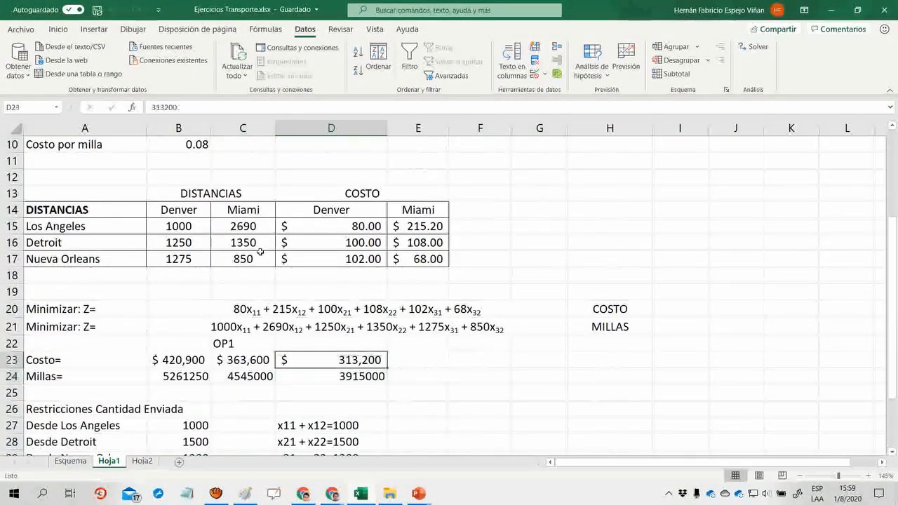
{"action": "key", "text": "Left"}
{"action": "key", "text": "Left"}
{"action": "key", "text": "Left"}
{"action": "key", "text": "Right"}
{"action": "key", "text": "Right"}
{"action": "key", "text": "Left"}
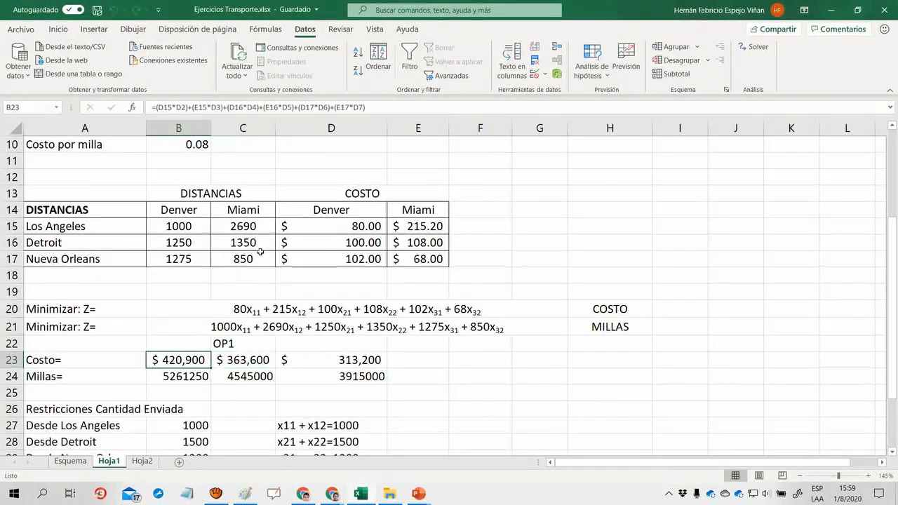
Step: Examine the constraint $B$27 = $B$2 in the Solver parameters and close them without solving
{"action": "left_click", "coordinate": [753, 46]}
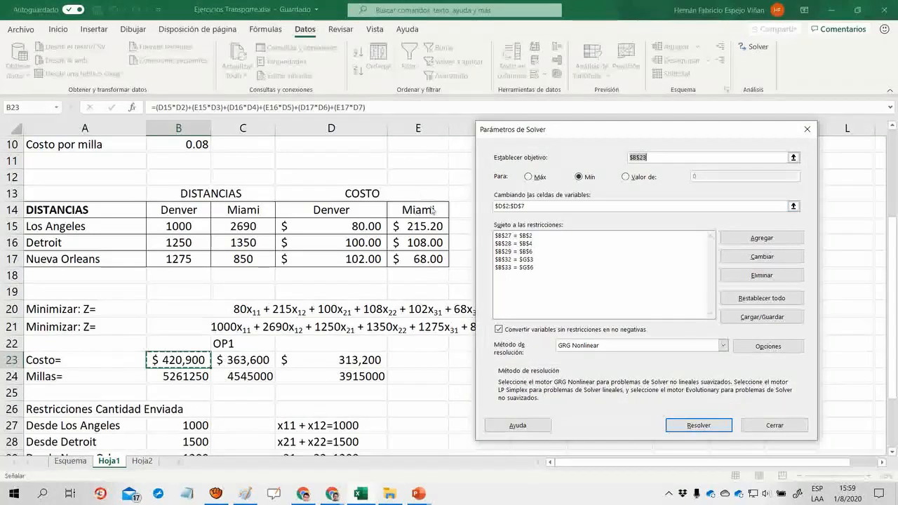
{"action": "scroll", "coordinate": [422, 194], "scroll_direction": "up", "scroll_amount": 1}
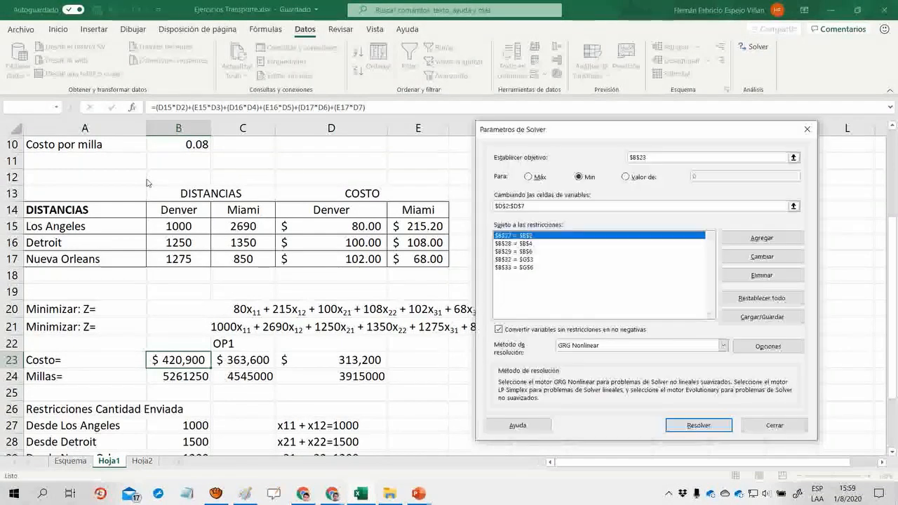
{"action": "key", "text": "Escape"}
Step: Compare the Los Angeles to Denver distance in B15 with the Desde Los Angeles formula in B27
{"action": "key", "text": "Up"}
{"action": "key", "text": "Up"}
{"action": "key", "text": "Up"}
{"action": "key", "text": "Up"}
{"action": "key", "text": "Up"}
{"action": "key", "text": "Up"}
{"action": "key", "text": "Up"}
{"action": "key", "text": "Up"}
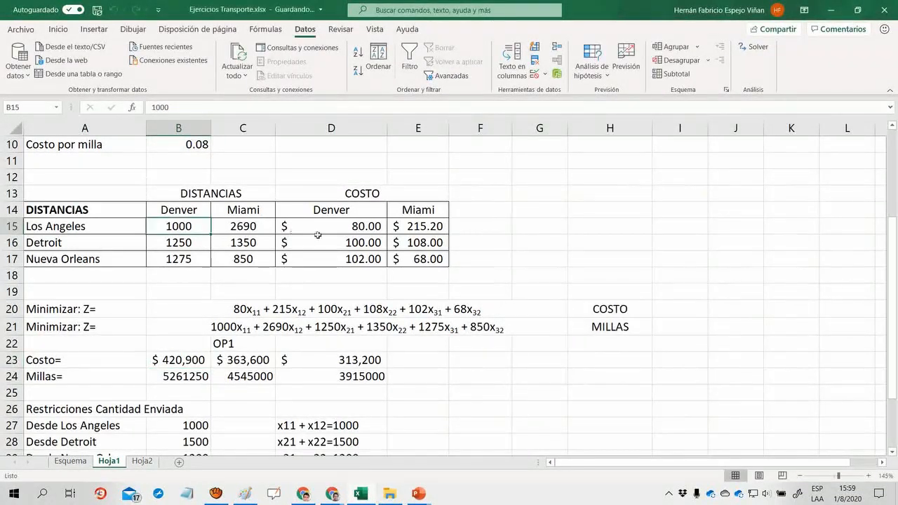
{"action": "key", "text": "Down"}
{"action": "key", "text": "Down"}
{"action": "key", "text": "Down"}
{"action": "key", "text": "Down"}
{"action": "key", "text": "Down"}
{"action": "key", "text": "Down"}
{"action": "key", "text": "Down"}
{"action": "key", "text": "Down"}
{"action": "key", "text": "Down"}
{"action": "key", "text": "Down"}
{"action": "key", "text": "Down"}
{"action": "key", "text": "Down"}
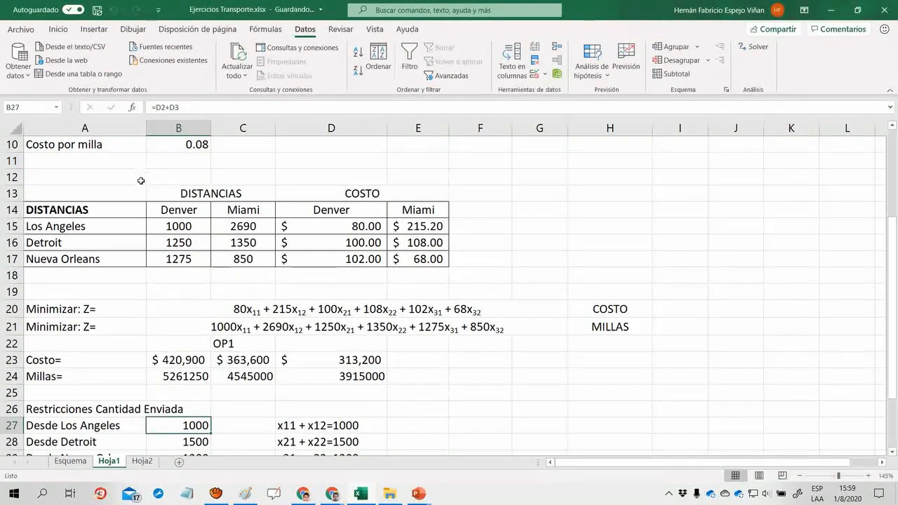
Step: Select the distances B15:C17 from the three origins to Denver and Miami
{"action": "key", "text": "Up"}
{"action": "key", "text": "Up"}
{"action": "key", "text": "Up"}
{"action": "key", "text": "Up"}
{"action": "key", "text": "Up"}
{"action": "key", "text": "Up"}
{"action": "key", "text": "Up"}
{"action": "key", "text": "Up"}
{"action": "key", "text": "Up"}
{"action": "key", "text": "Up"}
{"action": "key", "text": "Up"}
{"action": "key", "text": "Up"}
{"action": "key", "text": "shift+Right"}
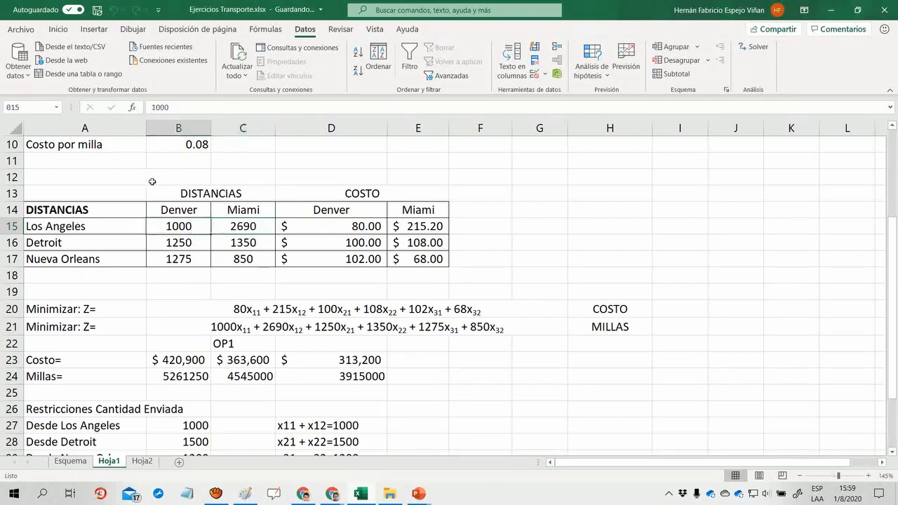
{"action": "key", "text": "shift+Down"}
{"action": "key", "text": "shift+Down"}
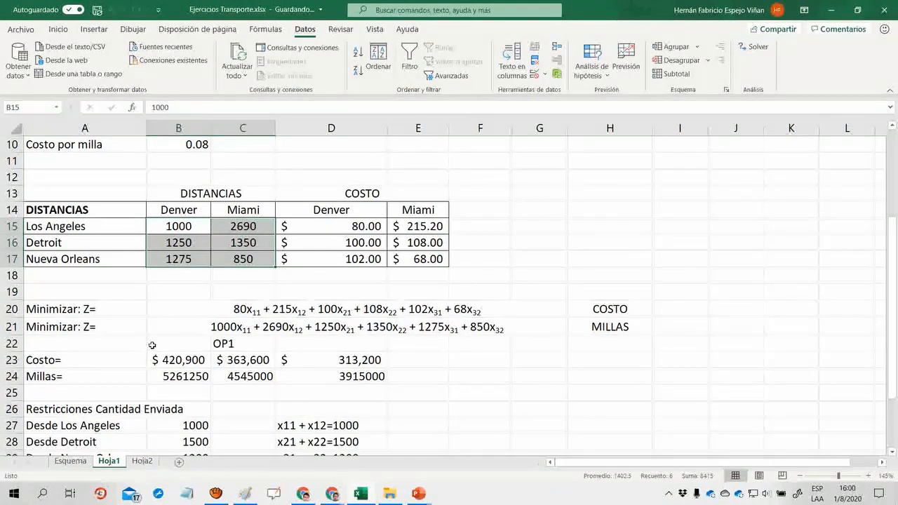
Step: Check the Desde Los Angeles constraint in B27 against the distance block B15:C17, ending on B27
{"action": "key", "text": "Down"}
{"action": "key", "text": "Down"}
{"action": "key", "text": "Down"}
{"action": "key", "text": "Down"}
{"action": "key", "text": "Down"}
{"action": "key", "text": "Down"}
{"action": "key", "text": "Down"}
{"action": "key", "text": "Down"}
{"action": "key", "text": "Down"}
{"action": "key", "text": "Down"}
{"action": "key", "text": "Down"}
{"action": "key", "text": "Down"}
{"action": "key", "text": "Down"}
{"action": "key", "text": "Up"}
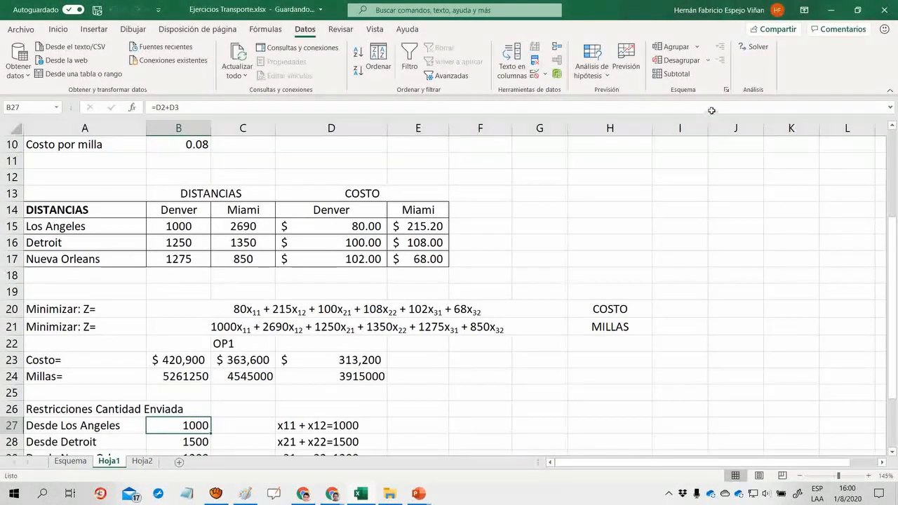
{"action": "mouse_move", "coordinate": [176, 225]}
{"action": "left_mouse_down"}
{"action": "mouse_move", "coordinate": [241, 242]}
{"action": "mouse_move", "coordinate": [243, 258]}
{"action": "left_mouse_up"}
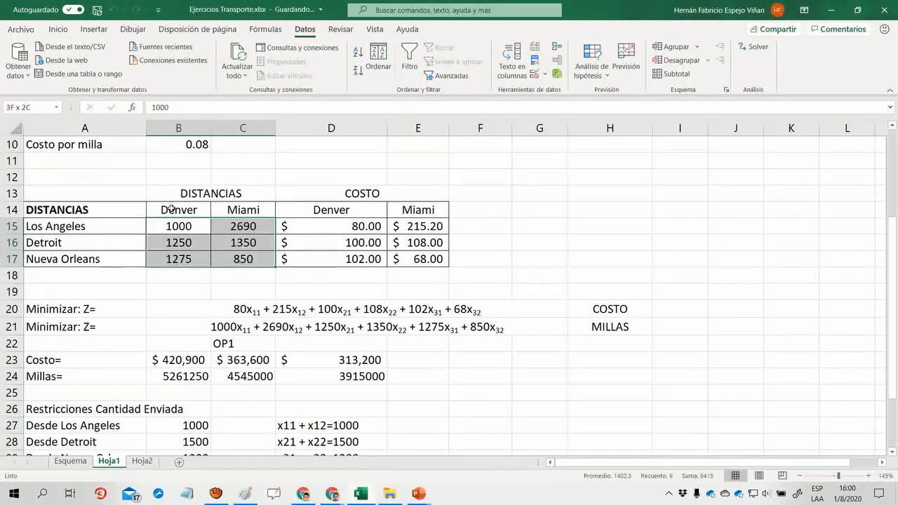
{"action": "left_click", "coordinate": [178, 275]}
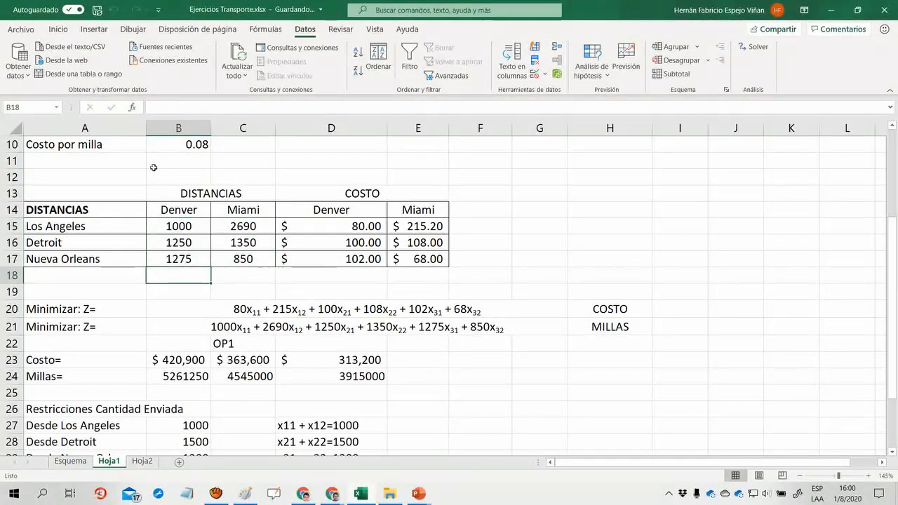
{"action": "left_click", "coordinate": [174, 228]}
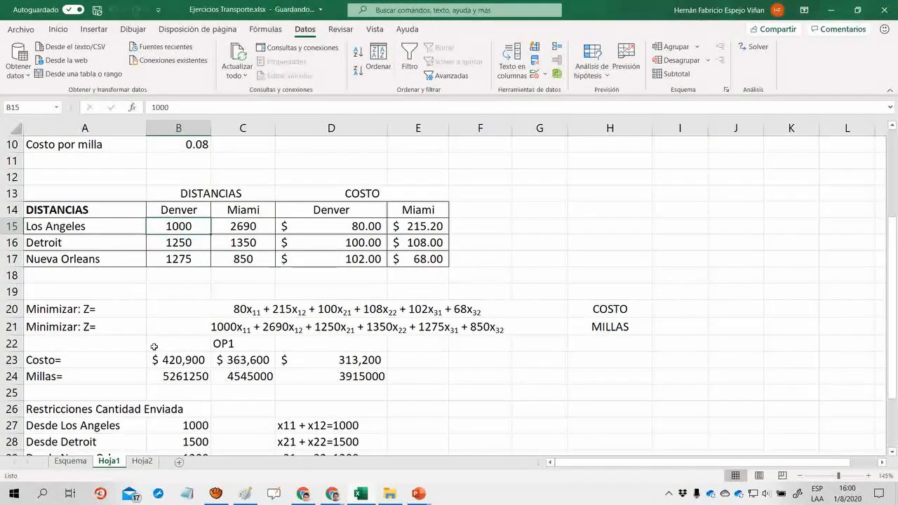
{"action": "left_click", "coordinate": [176, 425]}
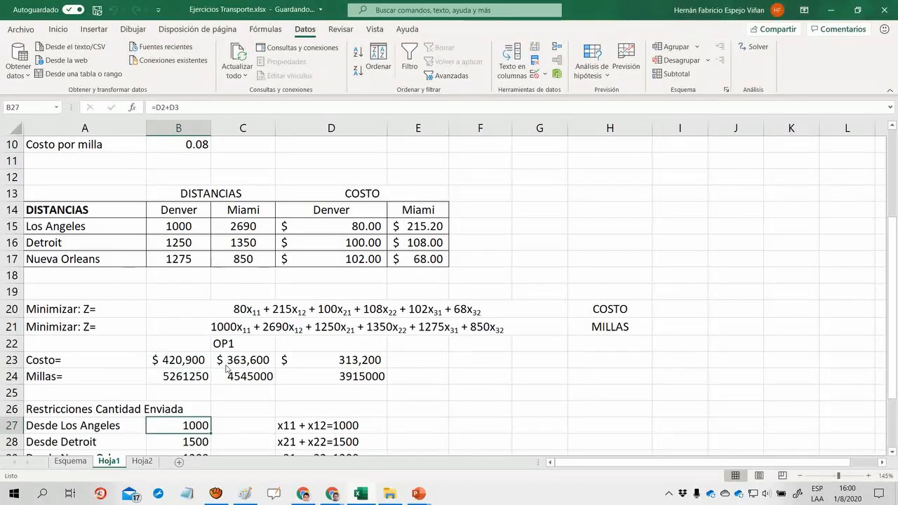
Step: Look over the constraint cells below B27 and go back up column B to the upper tables
{"action": "key", "text": "Down"}
{"action": "scroll", "coordinate": [226, 370], "scroll_direction": "down", "scroll_amount": 2}
{"action": "key", "text": "Down"}
{"action": "key", "text": "Down"}
{"action": "key", "text": "Down"}
{"action": "key", "text": "Down"}
{"action": "key", "text": "Down"}
{"action": "key", "text": "Down"}
{"action": "scroll", "coordinate": [225, 369], "scroll_direction": "down", "scroll_amount": 2}
{"action": "key", "text": "Up"}
{"action": "key", "text": "Up"}
{"action": "key", "text": "Up"}
{"action": "key", "text": "Up"}
{"action": "key", "text": "Up"}
{"action": "key", "text": "Up"}
{"action": "key", "text": "Up"}
{"action": "key", "text": "Up"}
{"action": "key", "text": "Up"}
{"action": "key", "text": "Up"}
{"action": "key", "text": "Up"}
{"action": "key", "text": "Up"}
{"action": "key", "text": "Up"}
{"action": "key", "text": "Up"}
{"action": "key", "text": "Up"}
{"action": "key", "text": "Up"}
{"action": "key", "text": "Up"}
{"action": "key", "text": "Up"}
{"action": "key", "text": "Up"}
{"action": "key", "text": "Up"}
Step: Examine the Restricciones Cantidad Enviada formulas, checking Desde Nueva Orleans in B29 and Desde Los Angeles in B27
{"action": "key", "text": "Down"}
{"action": "key", "text": "Down"}
{"action": "key", "text": "Down"}
{"action": "key", "text": "Down"}
{"action": "key", "text": "Down"}
{"action": "key", "text": "Down"}
{"action": "key", "text": "Down"}
{"action": "key", "text": "Down"}
{"action": "key", "text": "Down"}
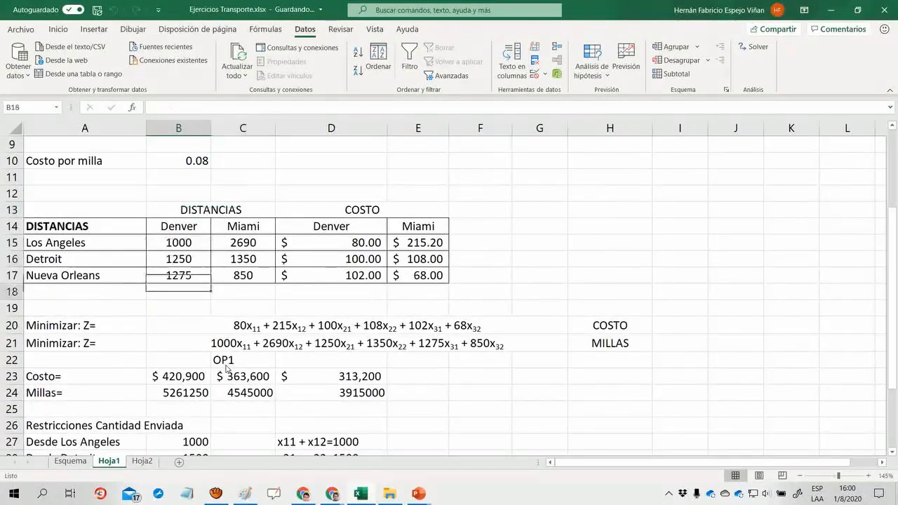
{"action": "key", "text": "Down"}
{"action": "key", "text": "Down"}
{"action": "key", "text": "Down"}
{"action": "key", "text": "Down"}
{"action": "key", "text": "Down"}
{"action": "key", "text": "Down"}
{"action": "key", "text": "Down"}
{"action": "key", "text": "Down"}
{"action": "key", "text": "Down"}
{"action": "key", "text": "Down"}
{"action": "key", "text": "Down"}
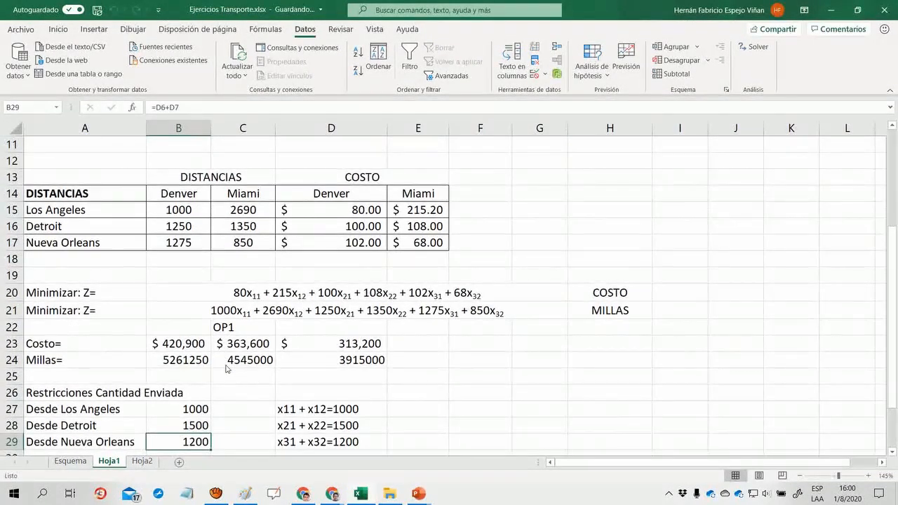
{"action": "key", "text": "Up"}
{"action": "key", "text": "Up"}
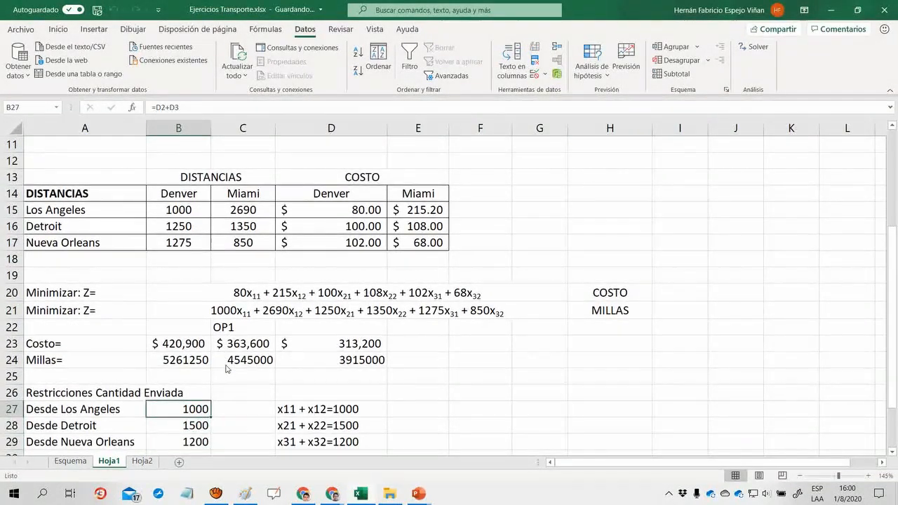
Step: Compare the Los Angeles supply in B2 with its X11 and X12 shipment rows in columns C and D
{"action": "key", "text": "Up"}
{"action": "key", "text": "Up"}
{"action": "key", "text": "Up"}
{"action": "key", "text": "Up"}
{"action": "key", "text": "Up"}
{"action": "key", "text": "Up"}
{"action": "key", "text": "Up"}
{"action": "key", "text": "Up"}
{"action": "key", "text": "Up"}
{"action": "key", "text": "Up"}
{"action": "key", "text": "Up"}
{"action": "key", "text": "Up"}
{"action": "key", "text": "Up"}
{"action": "key", "text": "Up"}
{"action": "key", "text": "Up"}
{"action": "key", "text": "Up"}
{"action": "key", "text": "Up"}
{"action": "key", "text": "Up"}
{"action": "key", "text": "Up"}
{"action": "key", "text": "Up"}
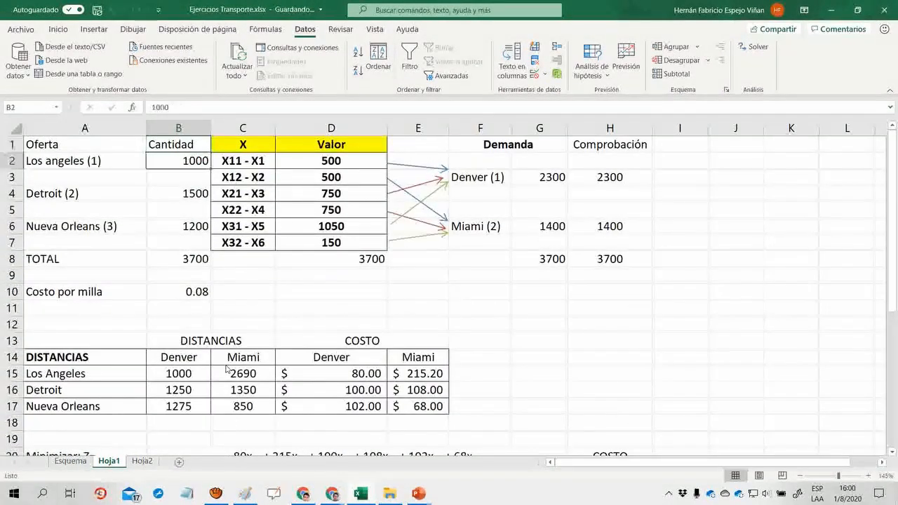
{"action": "key", "text": "Right"}
{"action": "key", "text": "Right"}
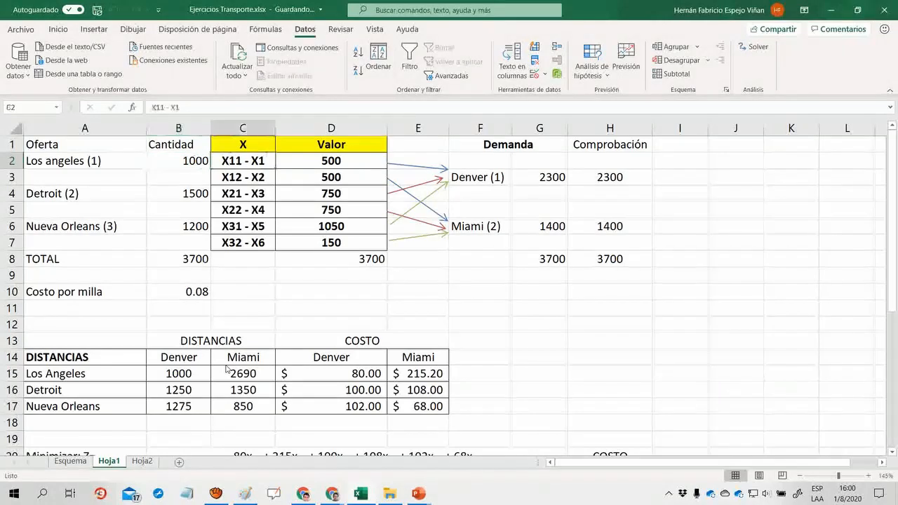
{"action": "key", "text": "Down"}
{"action": "key", "text": "Left"}
{"action": "key", "text": "Left"}
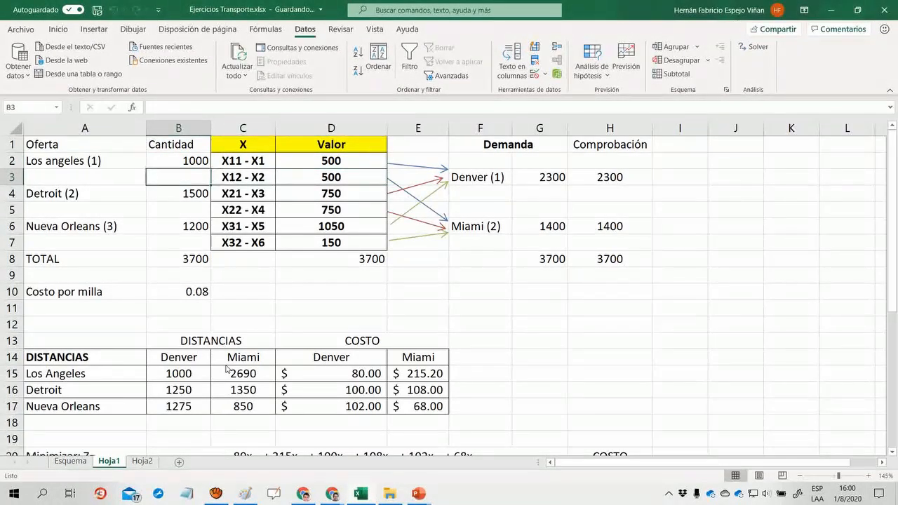
{"action": "key", "text": "Right"}
{"action": "key", "text": "Right"}
{"action": "key", "text": "Left"}
{"action": "key", "text": "Left"}
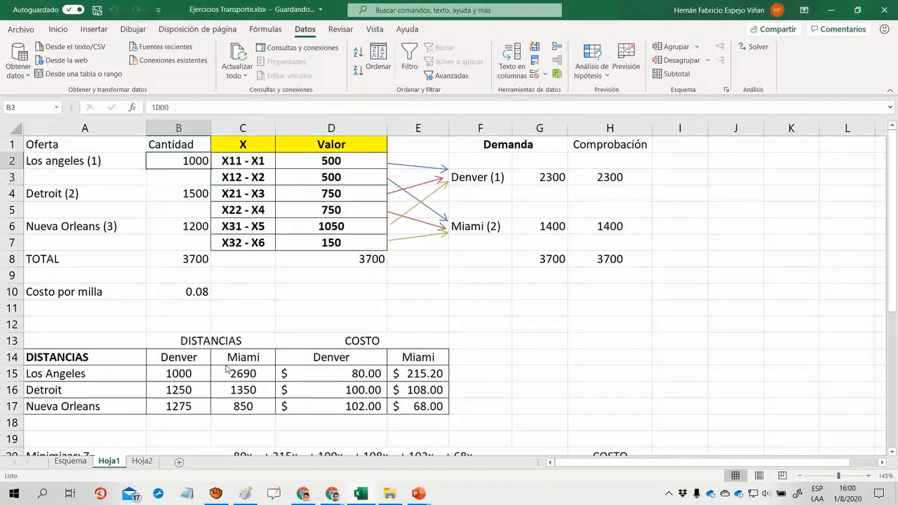
Step: Go down column B to the Desde Los Angeles constraint in B27 and examine the cells its formula adds
{"action": "key", "text": "Down"}
{"action": "key", "text": "Down"}
{"action": "key", "text": "Down"}
{"action": "key", "text": "Down"}
{"action": "key", "text": "Down"}
{"action": "key", "text": "Down"}
{"action": "key", "text": "Down"}
{"action": "key", "text": "Down"}
{"action": "key", "text": "Down"}
{"action": "key", "text": "Down"}
{"action": "key", "text": "Down"}
{"action": "key", "text": "Down"}
{"action": "key", "text": "Down"}
{"action": "key", "text": "Down"}
{"action": "key", "text": "Down"}
{"action": "key", "text": "Up"}
{"action": "key", "text": "Up"}
{"action": "key", "text": "Up"}
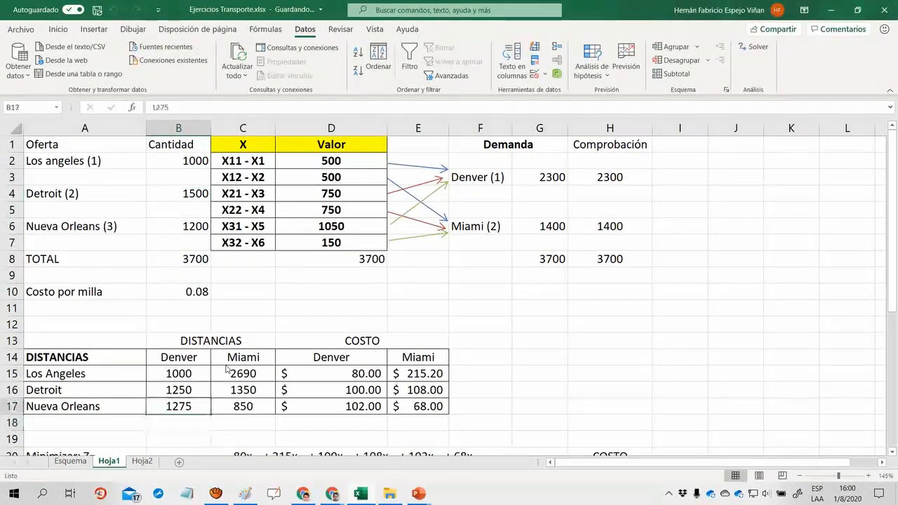
{"action": "key", "text": "Down"}
{"action": "key", "text": "Down"}
{"action": "key", "text": "Down"}
{"action": "key", "text": "Down"}
{"action": "key", "text": "Down"}
{"action": "key", "text": "Down"}
{"action": "key", "text": "Down"}
{"action": "key", "text": "Down"}
{"action": "key", "text": "Down"}
{"action": "key", "text": "Down"}
{"action": "key", "text": "Down"}
{"action": "key", "text": "Down"}
{"action": "key", "text": "Down"}
{"action": "key", "text": "Down"}
{"action": "key", "text": "Down"}
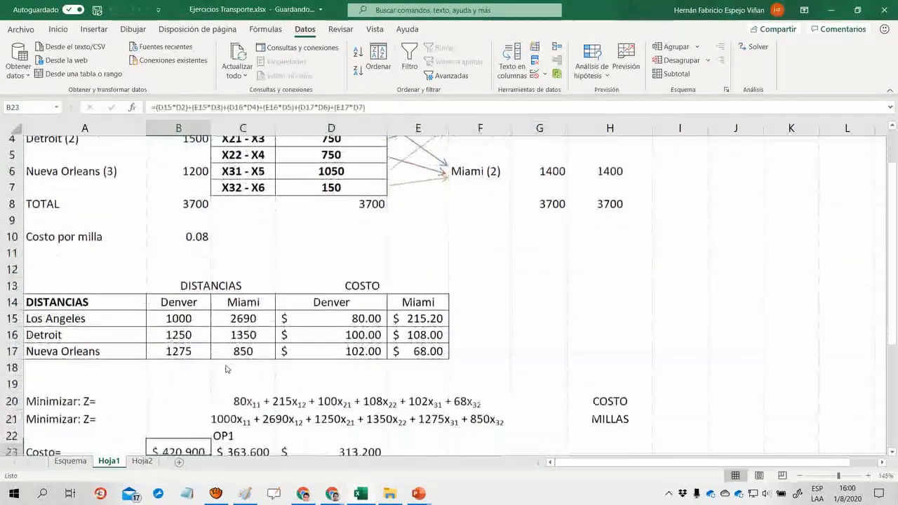
{"action": "key", "text": "Up"}
{"action": "key", "text": "Up"}
{"action": "key", "text": "Up"}
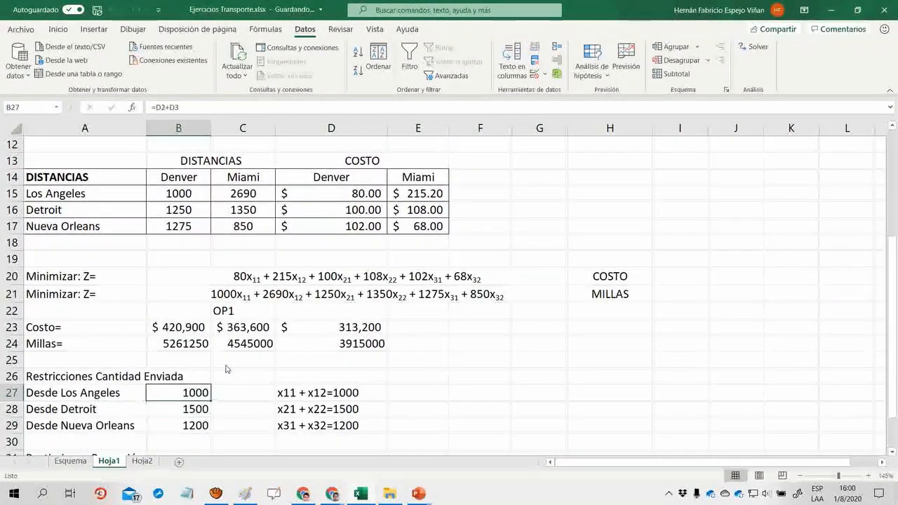
{"action": "key", "text": "F2"}
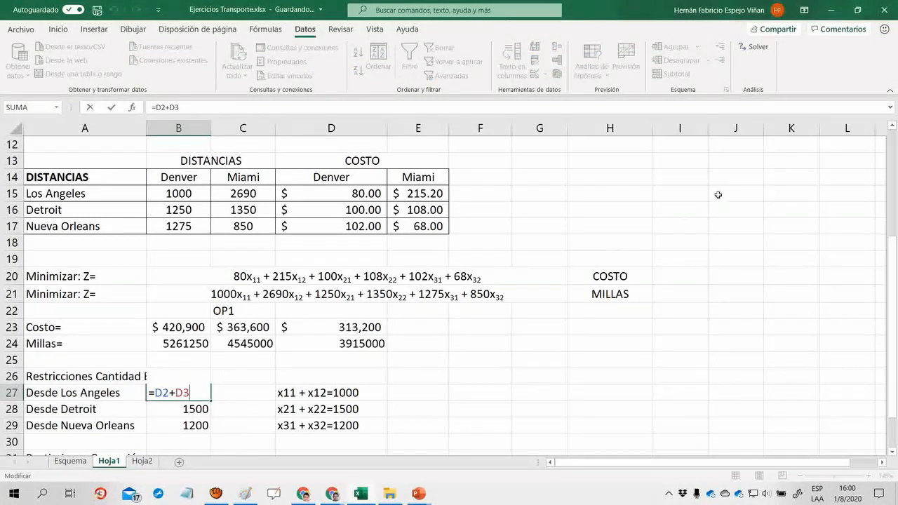
{"action": "mouse_move", "coordinate": [891, 249]}
{"action": "left_mouse_down"}
{"action": "mouse_move", "coordinate": [891, 141]}
{"action": "mouse_move", "coordinate": [892, 246]}
{"action": "left_mouse_up"}
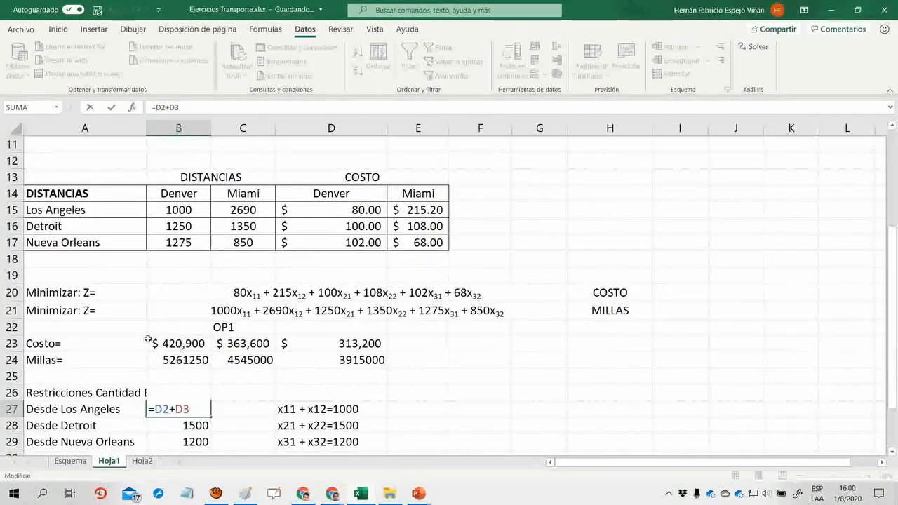
{"action": "key", "text": "ctrl+Return"}
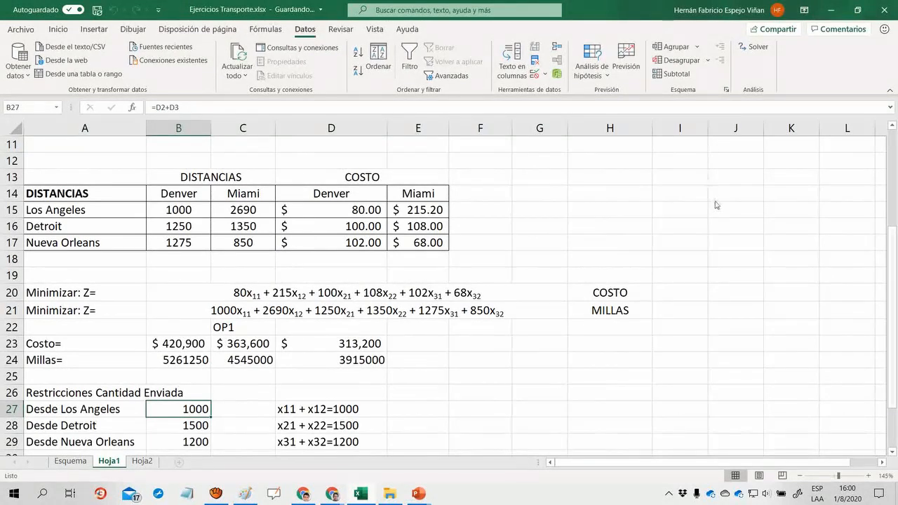
Step: Clear all six shipment values in the Valor column, D2:D7
{"action": "scroll", "coordinate": [321, 145], "scroll_direction": "up", "scroll_amount": 3}
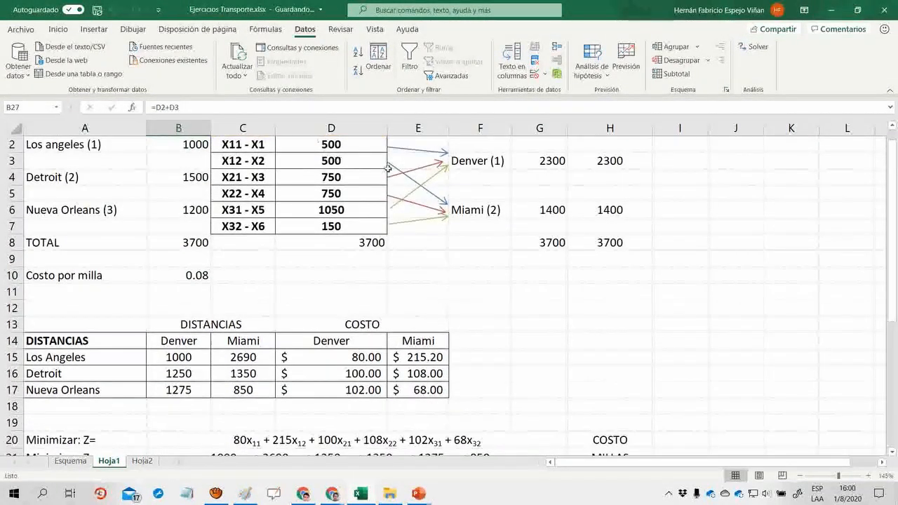
{"action": "scroll", "coordinate": [361, 139], "scroll_direction": "up", "scroll_amount": 1}
{"action": "left_click", "coordinate": [280, 137]}
{"action": "key", "text": "Down"}
{"action": "key", "text": "Down"}
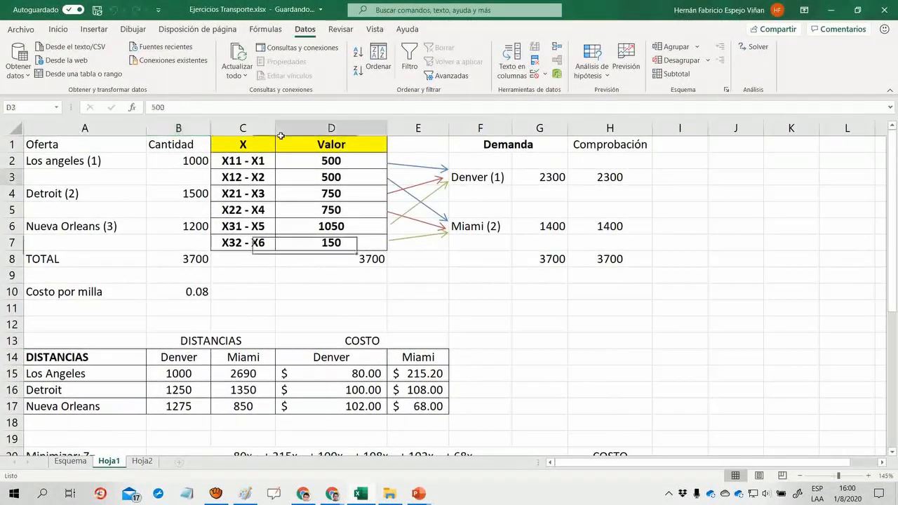
{"action": "key", "text": "Up"}
{"action": "key", "text": "shift+Down"}
{"action": "key", "text": "shift+Down"}
{"action": "key", "text": "shift+Down"}
{"action": "key", "text": "shift+Down"}
{"action": "key", "text": "shift+Down"}
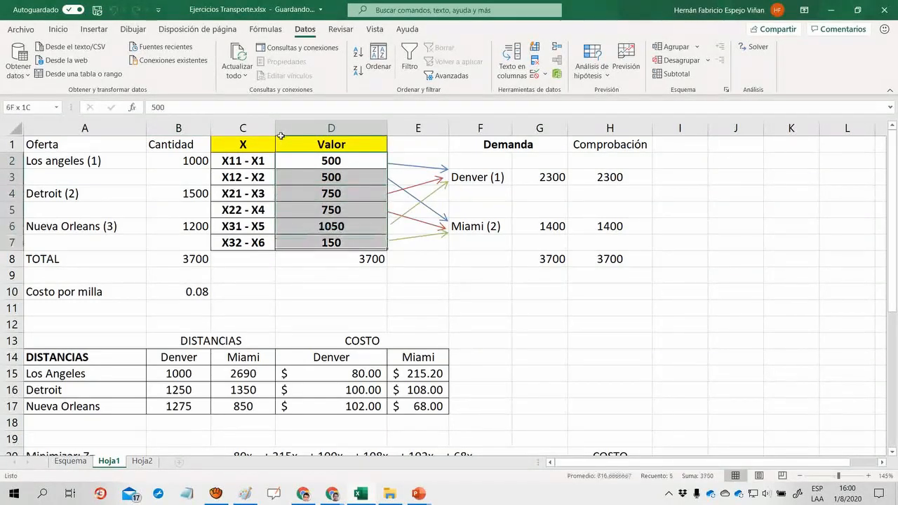
{"action": "key", "text": "Delete"}
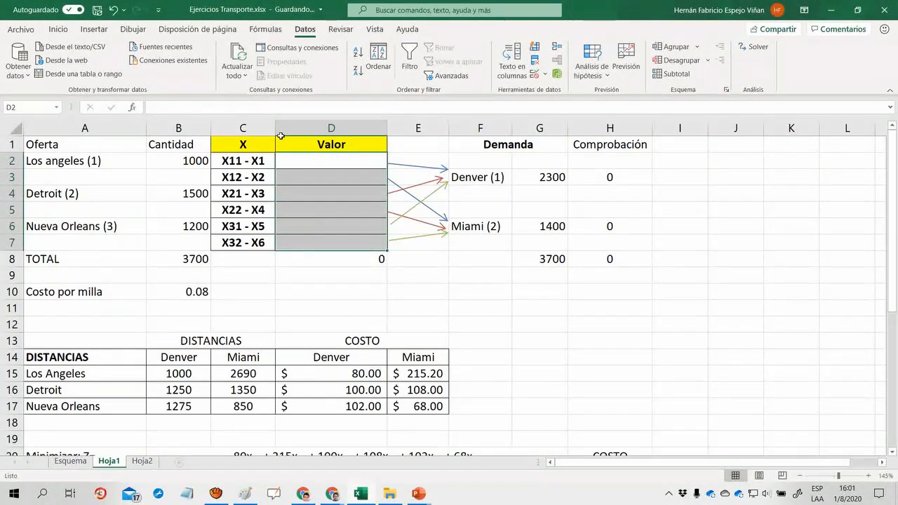
Step: Check how the cost and constraint cells react to the empty shipments, and undo the clearing of D2:D7
{"action": "scroll", "coordinate": [280, 136], "scroll_direction": "down", "scroll_amount": 4}
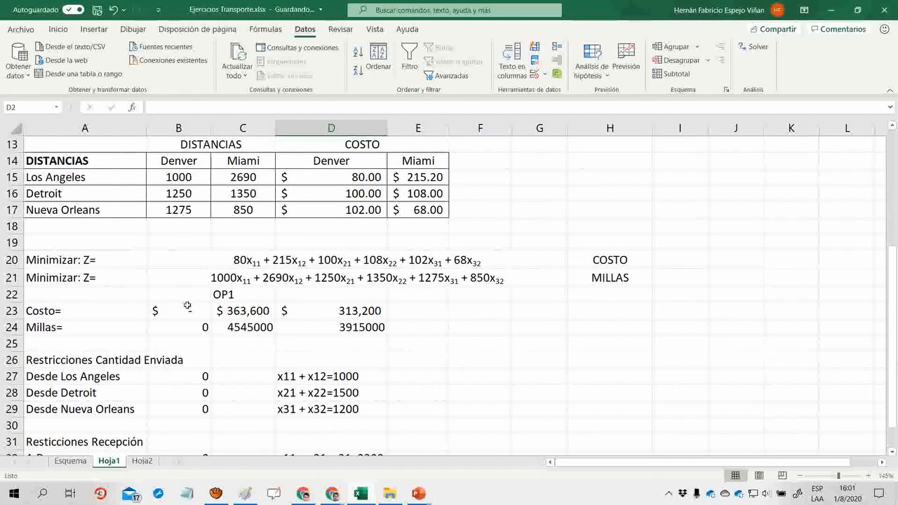
{"action": "scroll", "coordinate": [187, 306], "scroll_direction": "down", "scroll_amount": 2}
{"action": "scroll", "coordinate": [188, 306], "scroll_direction": "up", "scroll_amount": 5}
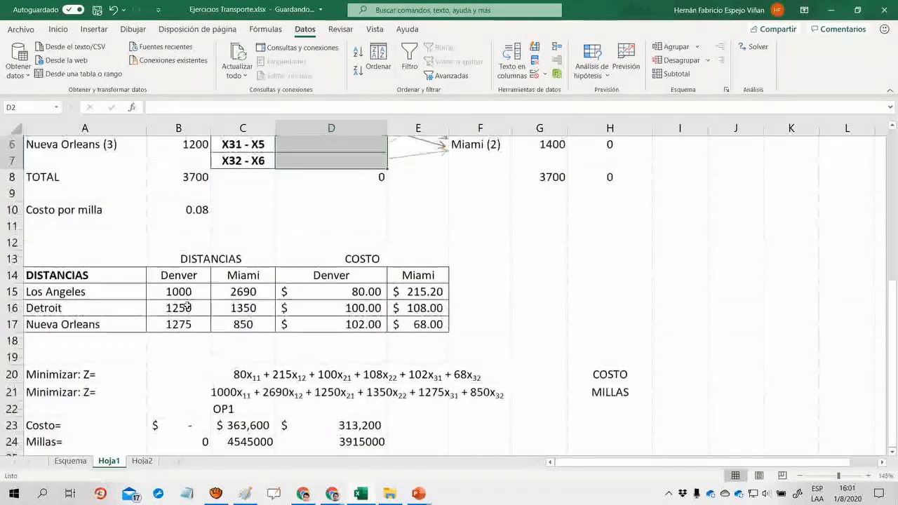
{"action": "key", "text": "ctrl+z"}
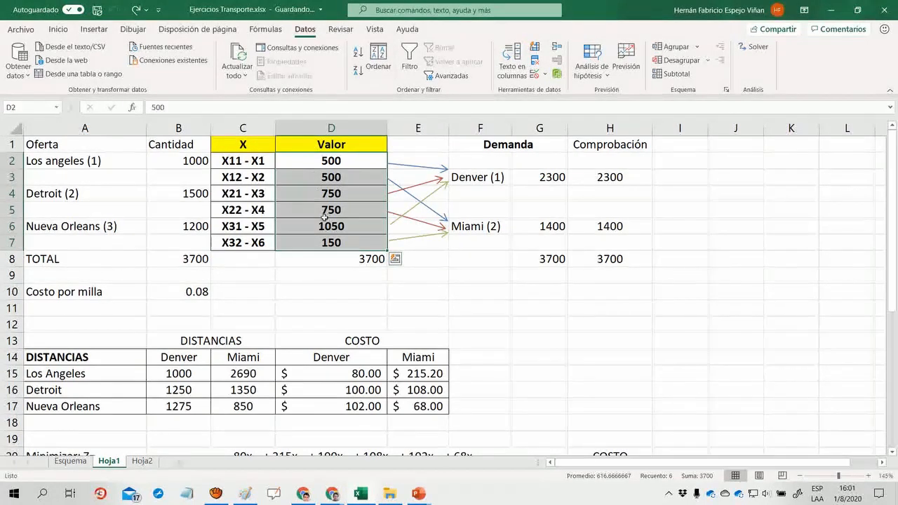
Step: Compare the X11 shipment value in D2 with the Los Angeles supply in B2
{"action": "left_click", "coordinate": [419, 273]}
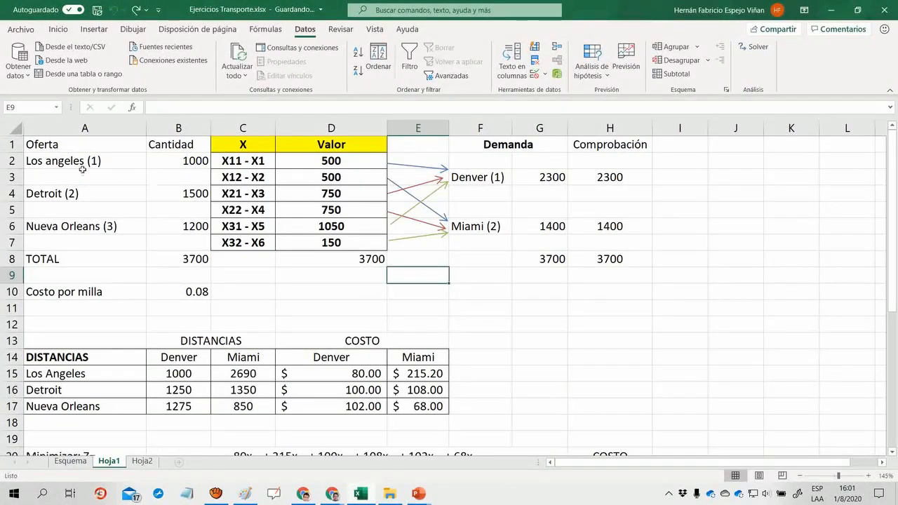
{"action": "left_click", "coordinate": [300, 161]}
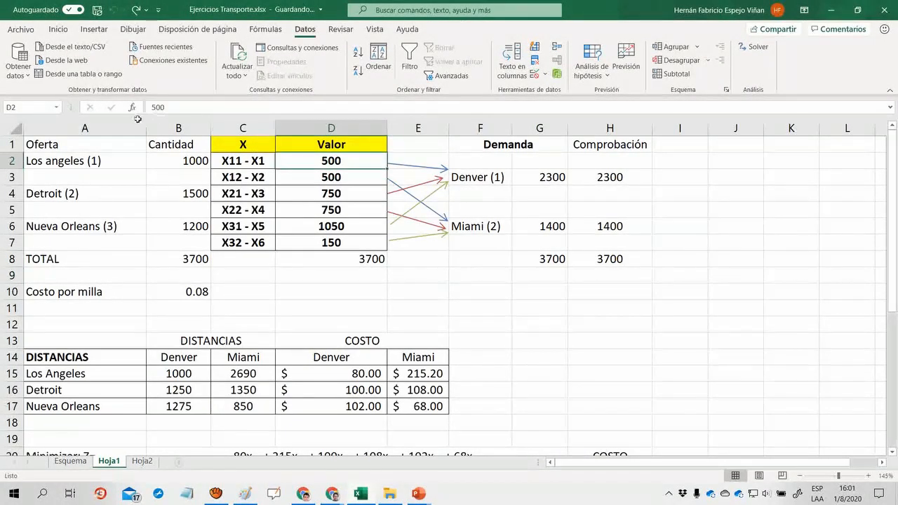
{"action": "left_click", "coordinate": [165, 160]}
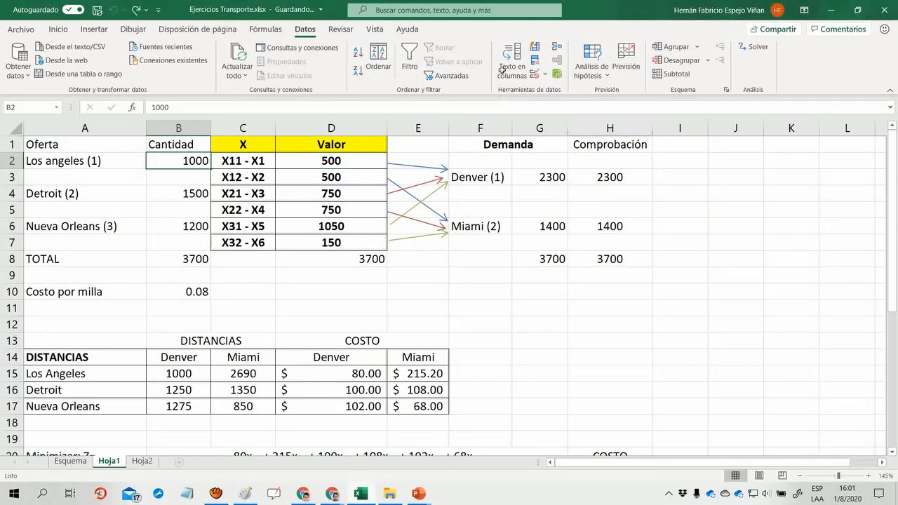
Step: Open Solver, point the objective at B2, select the B28 = B4 constraint and try to solve
{"action": "left_click", "coordinate": [754, 47]}
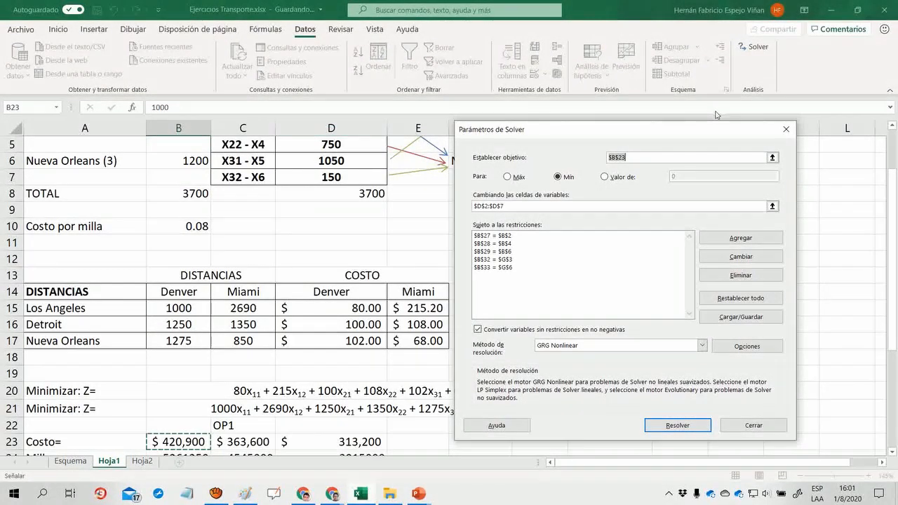
{"action": "scroll", "coordinate": [391, 163], "scroll_direction": "up", "scroll_amount": 2}
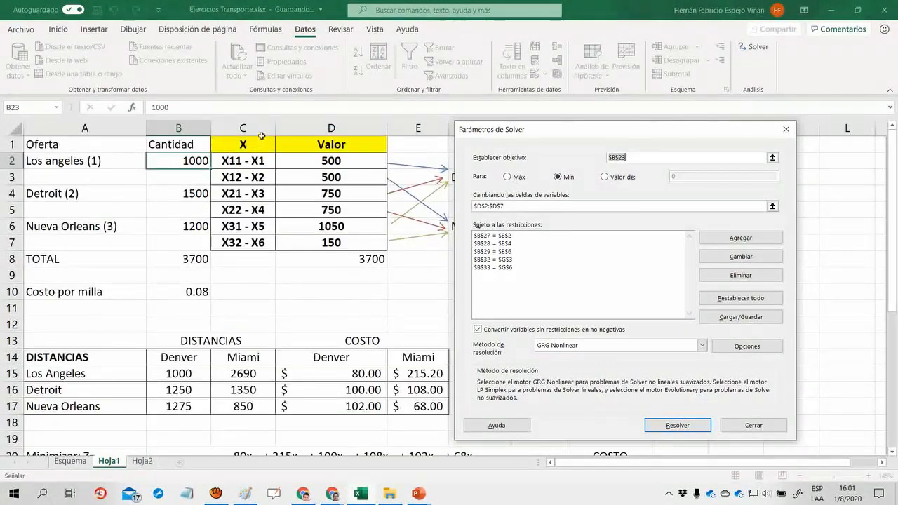
{"action": "left_click", "coordinate": [178, 161]}
{"action": "left_click", "coordinate": [494, 244]}
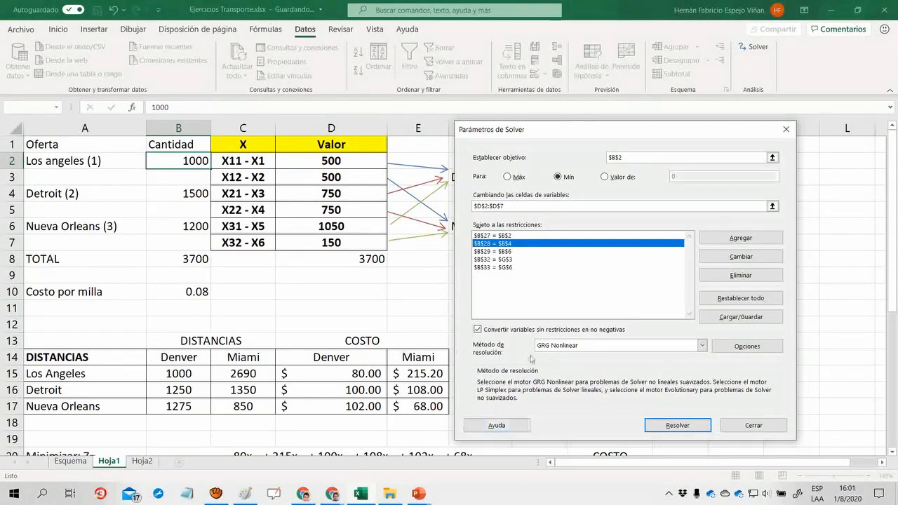
{"action": "key", "text": "Return"}
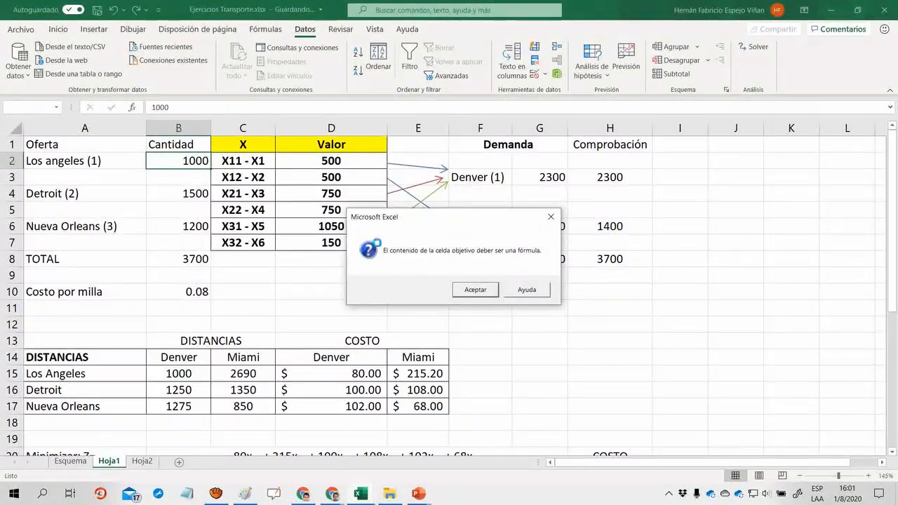
{"action": "key", "text": "Return"}
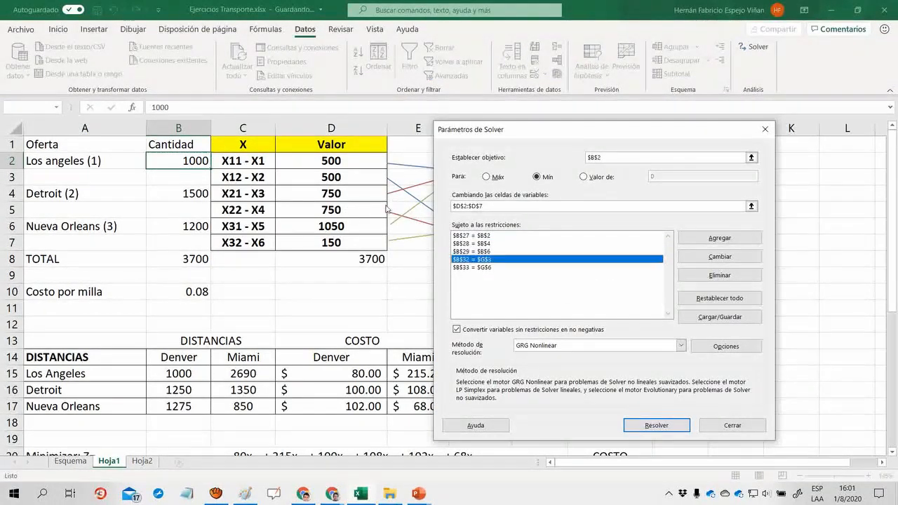
Step: Go through the Solver constraints from B27 = B2 to B33 = G6 and retry solving with B2 as objective
{"action": "key", "text": "Up"}
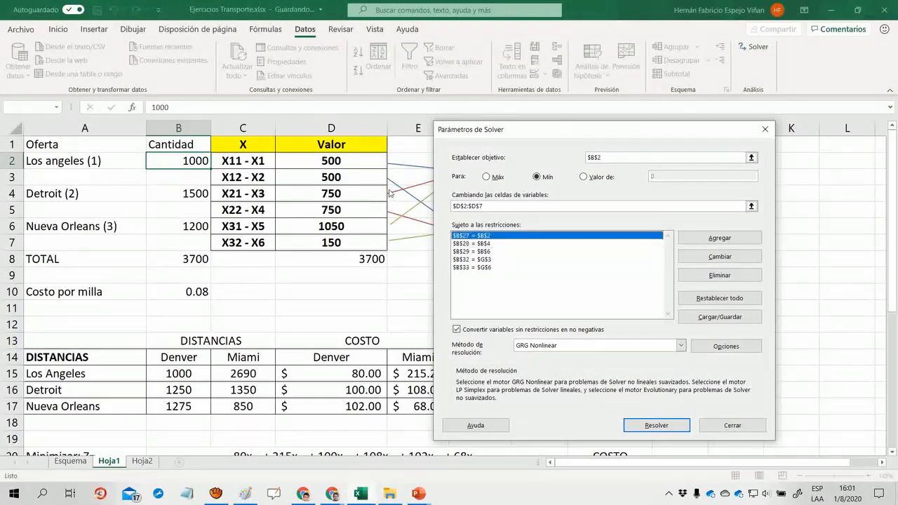
{"action": "key", "text": "Down"}
{"action": "key", "text": "Down"}
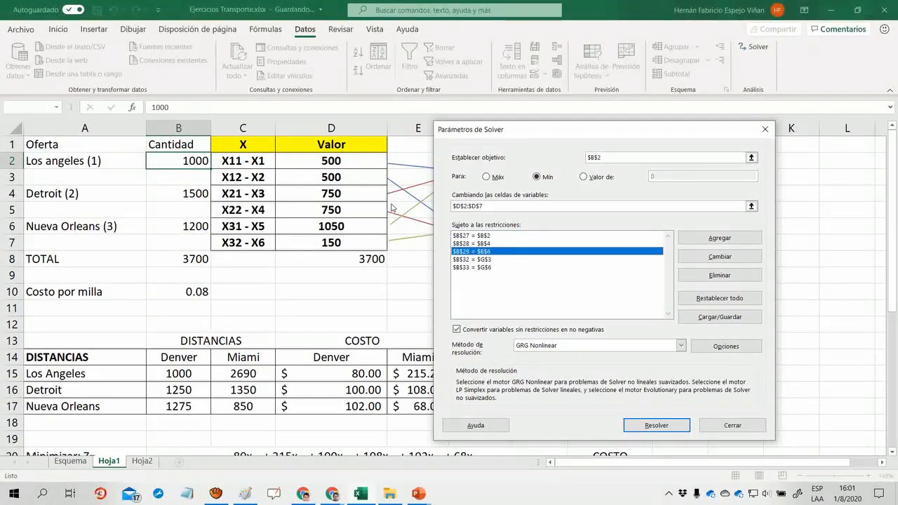
{"action": "key", "text": "Down"}
{"action": "key", "text": "Down"}
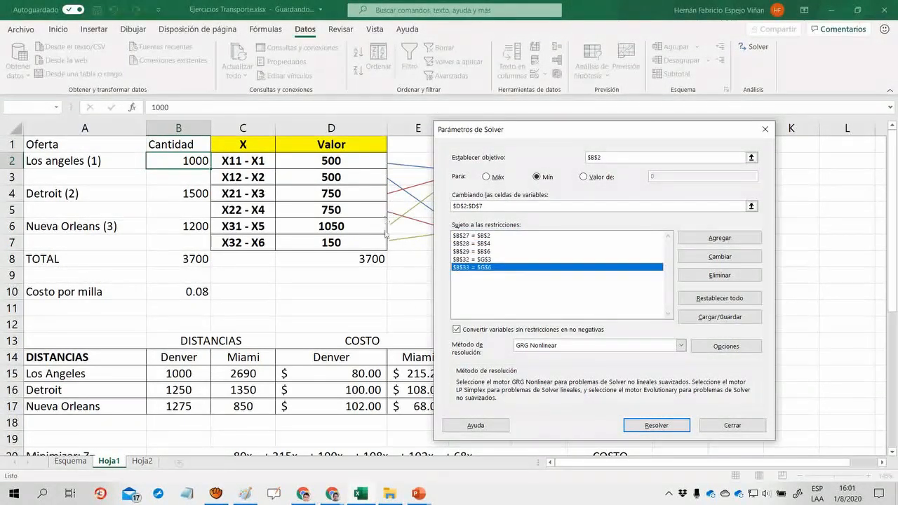
{"action": "key", "text": "Return"}
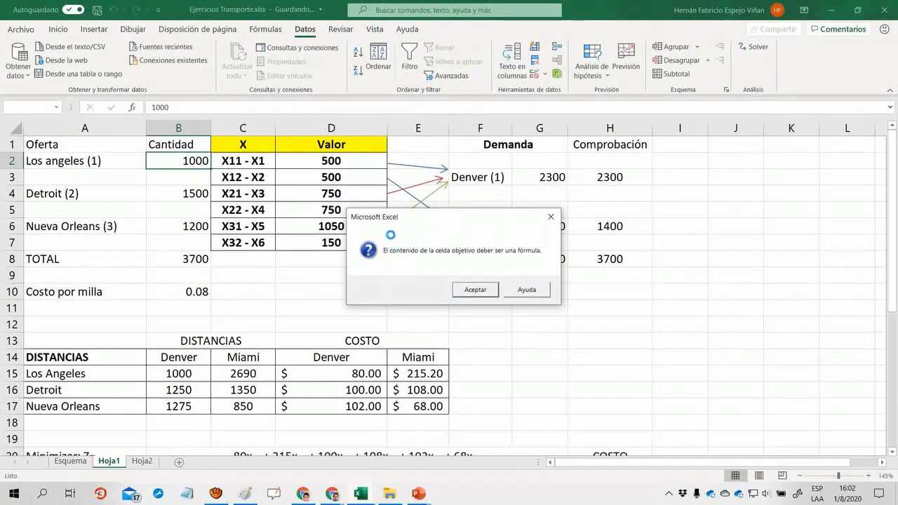
{"action": "left_click", "coordinate": [474, 289]}
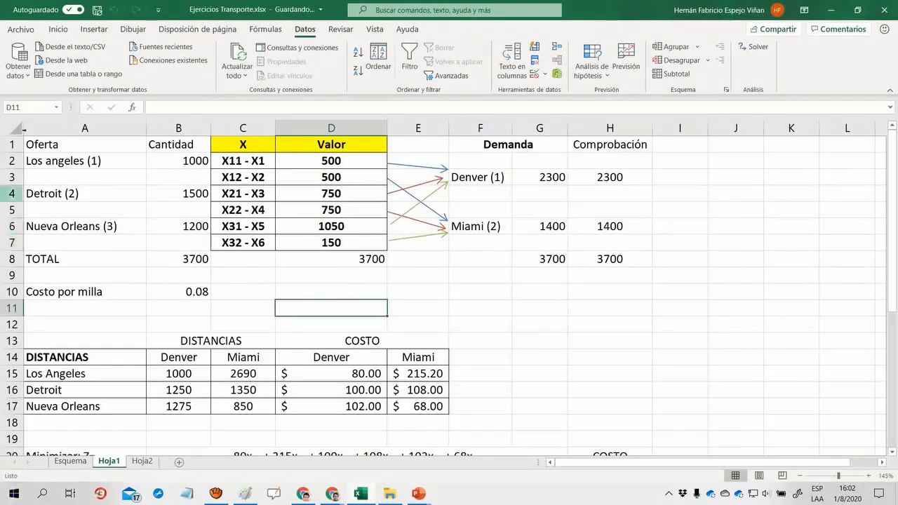
Step: Reopen Solver and set its objective to the Costo cell B23
{"action": "left_click", "coordinate": [753, 47]}
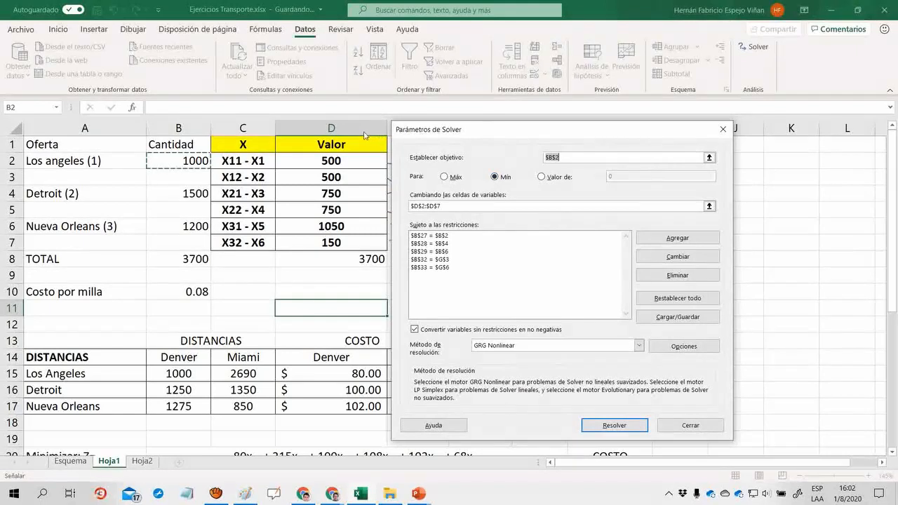
{"action": "left_click", "coordinate": [569, 130]}
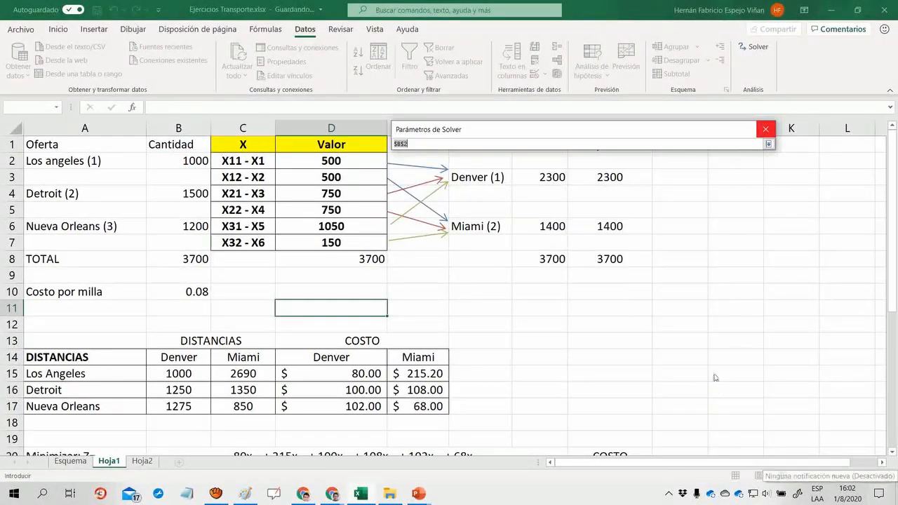
{"action": "left_click", "coordinate": [891, 452]}
{"action": "left_click", "coordinate": [891, 452]}
{"action": "left_click", "coordinate": [891, 452]}
{"action": "left_click", "coordinate": [891, 452]}
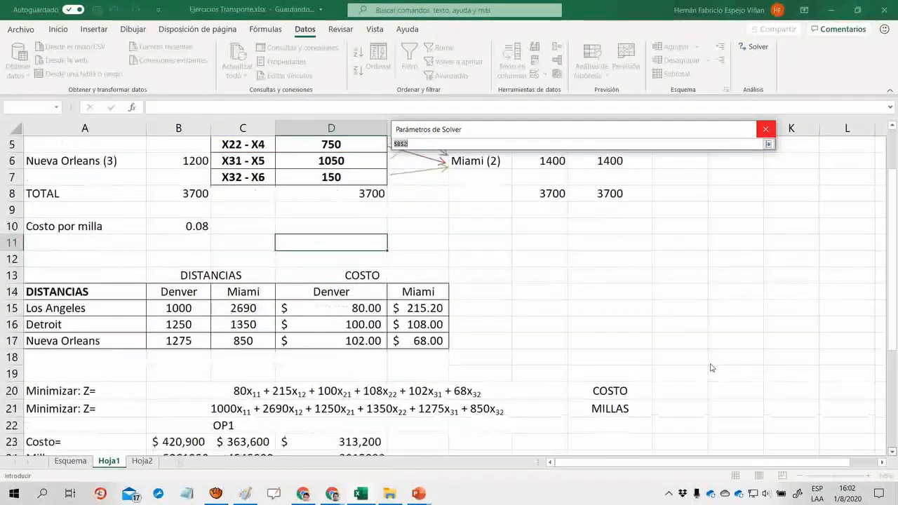
{"action": "left_click", "coordinate": [891, 451]}
{"action": "left_click", "coordinate": [884, 452]}
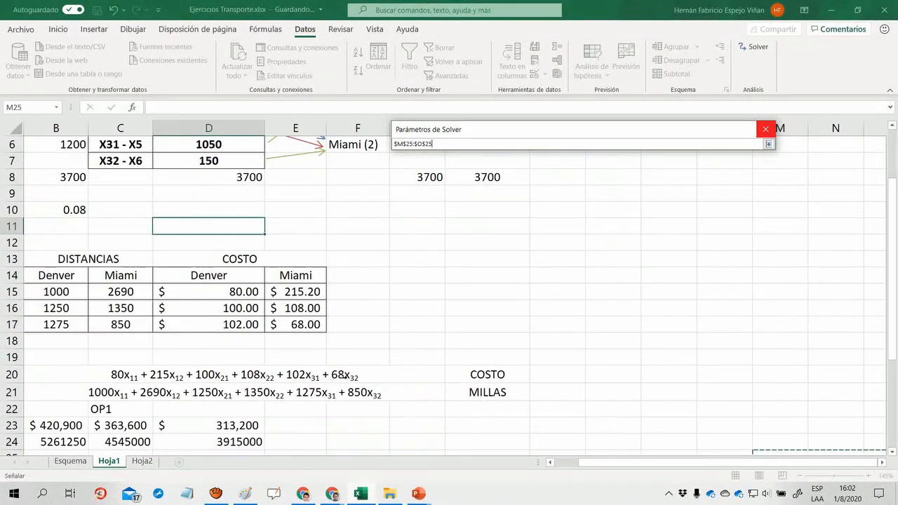
{"action": "left_click_drag", "start_coordinate": [635, 462], "coordinate": [596, 462]}
{"action": "left_click", "coordinate": [185, 427]}
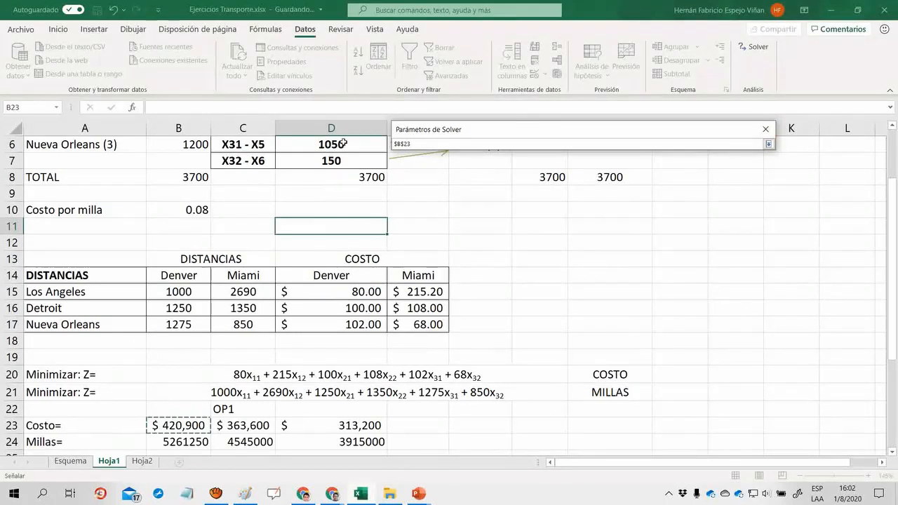
{"action": "key", "text": "Return"}
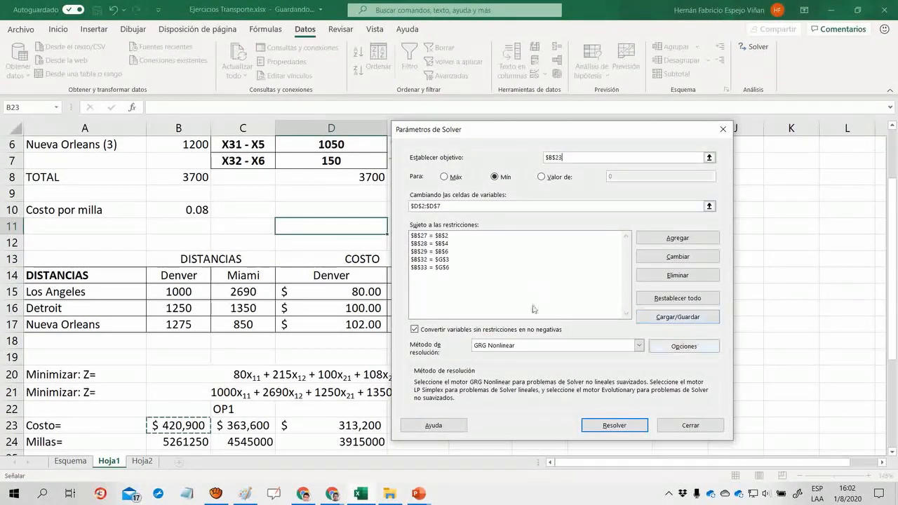
Step: Solve the minimization, keep the Solver solution and review the shipment values in D2:D7
{"action": "left_click", "coordinate": [615, 425]}
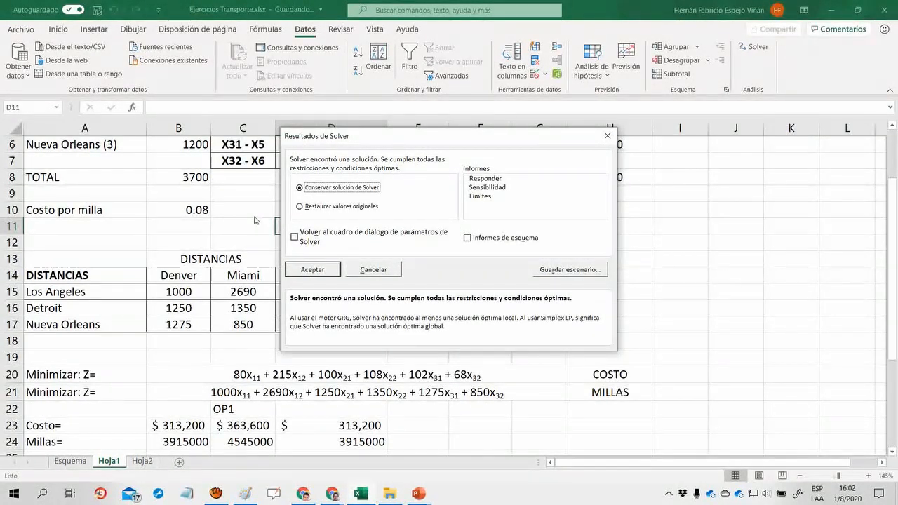
{"action": "key", "text": "Return"}
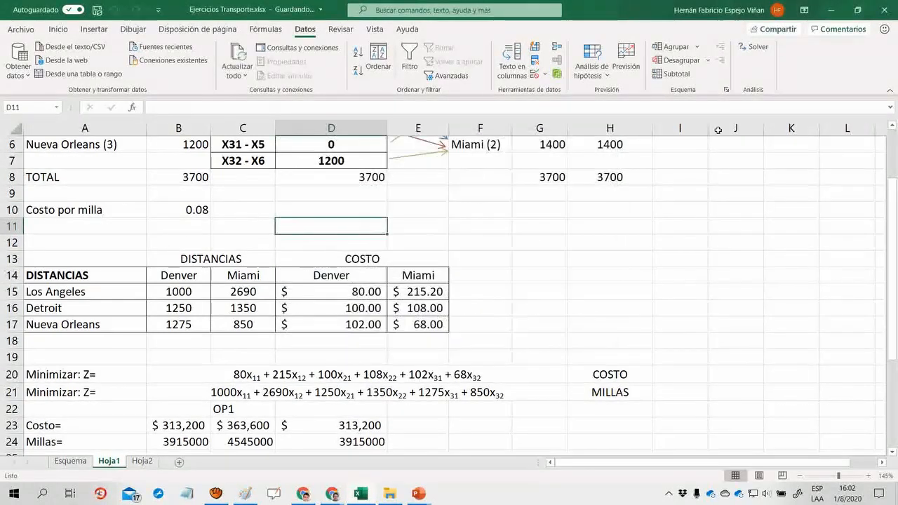
{"action": "scroll", "coordinate": [714, 119], "scroll_direction": "up", "scroll_amount": 2}
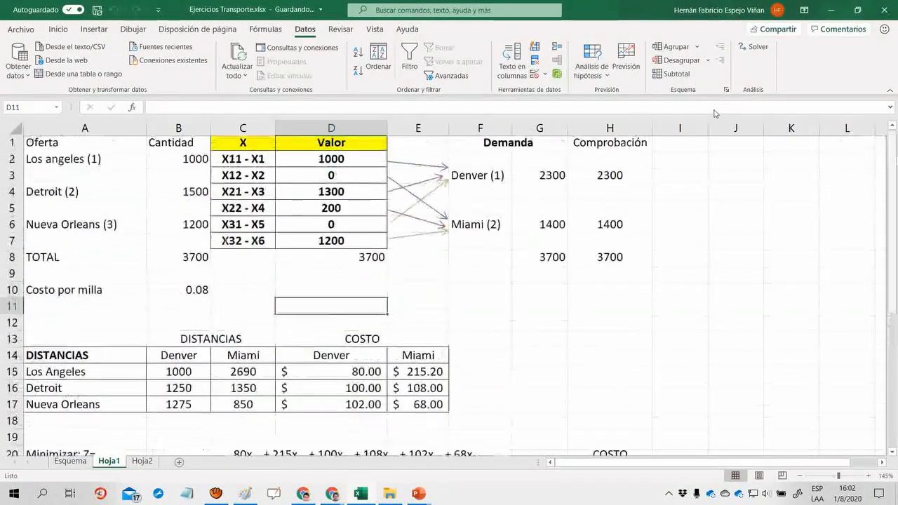
Step: Review the shipment values in D2:D7 and examine the Millas total's formula in B24
{"action": "left_click", "coordinate": [280, 160]}
{"action": "key", "text": "shift+Down"}
{"action": "key", "text": "shift+Down"}
{"action": "key", "text": "shift+Down"}
{"action": "key", "text": "shift+Down"}
{"action": "key", "text": "shift+Down"}
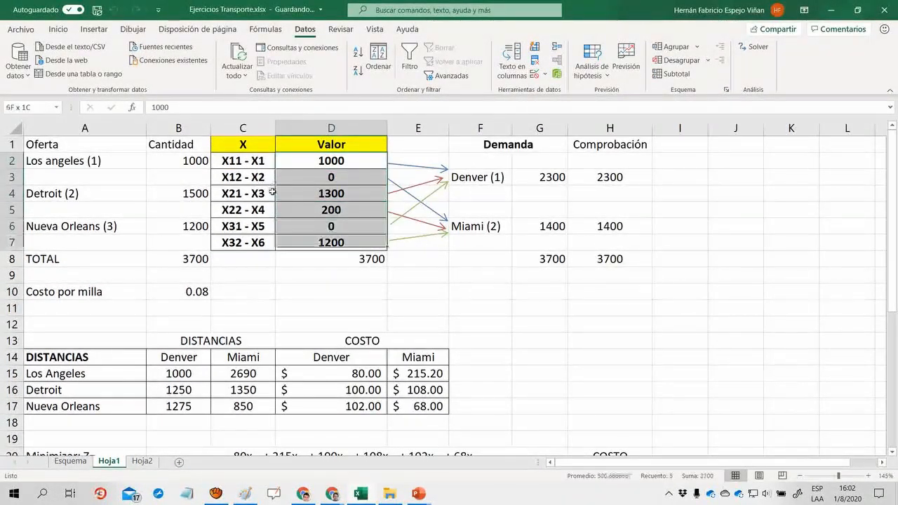
{"action": "scroll", "coordinate": [718, 194], "scroll_direction": "down", "scroll_amount": 2}
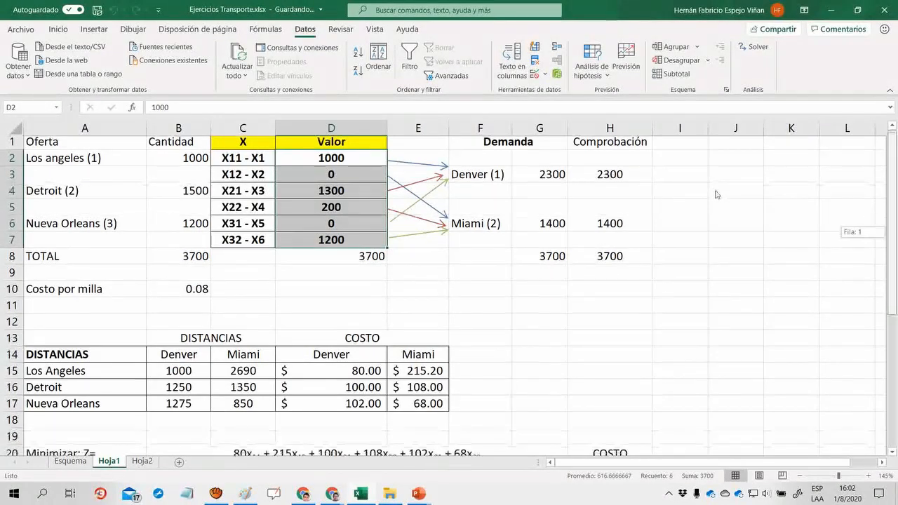
{"action": "scroll", "coordinate": [719, 242], "scroll_direction": "down", "scroll_amount": 2}
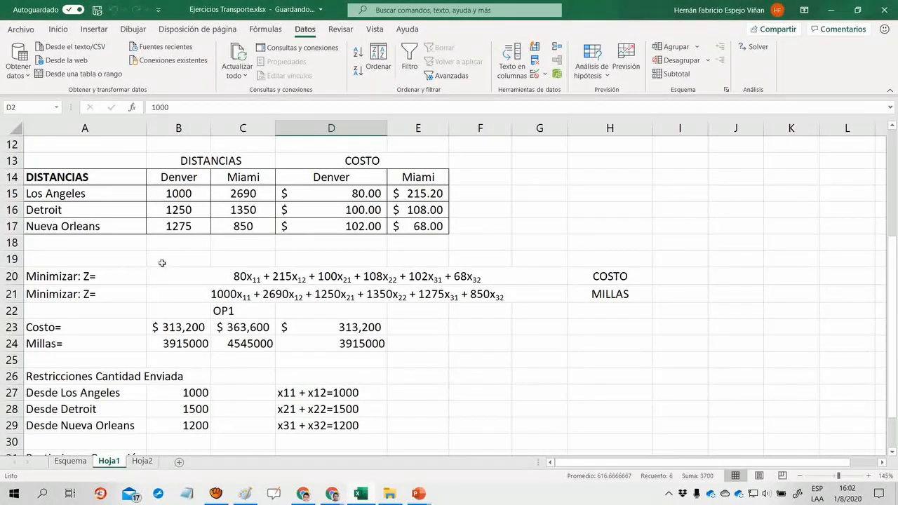
{"action": "left_click", "coordinate": [175, 344]}
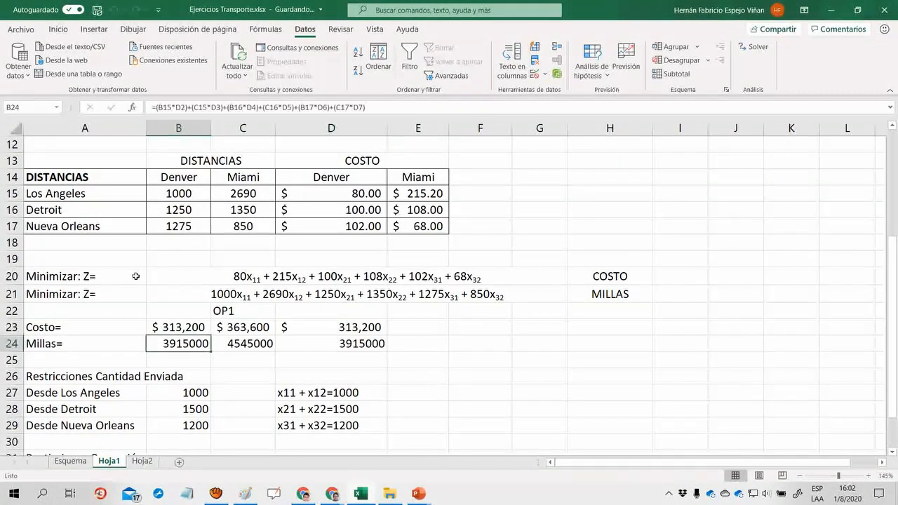
{"action": "scroll", "coordinate": [717, 149], "scroll_direction": "up", "scroll_amount": 4}
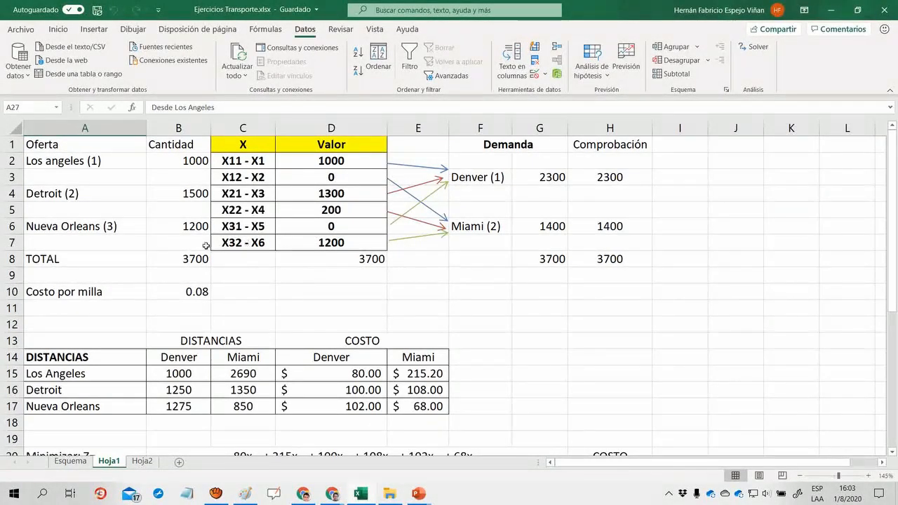
Step: Look over the Hoja1 model from the supply table to the constraints and glance at the network diagram in Esquema
{"action": "left_click", "coordinate": [471, 261]}
{"action": "key", "text": "Right"}
{"action": "key", "text": "Right"}
{"action": "key", "text": "Down"}
{"action": "key", "text": "Down"}
{"action": "key", "text": "Down"}
{"action": "key", "text": "Down"}
{"action": "key", "text": "Down"}
{"action": "key", "text": "Down"}
{"action": "key", "text": "Down"}
{"action": "key", "text": "Down"}
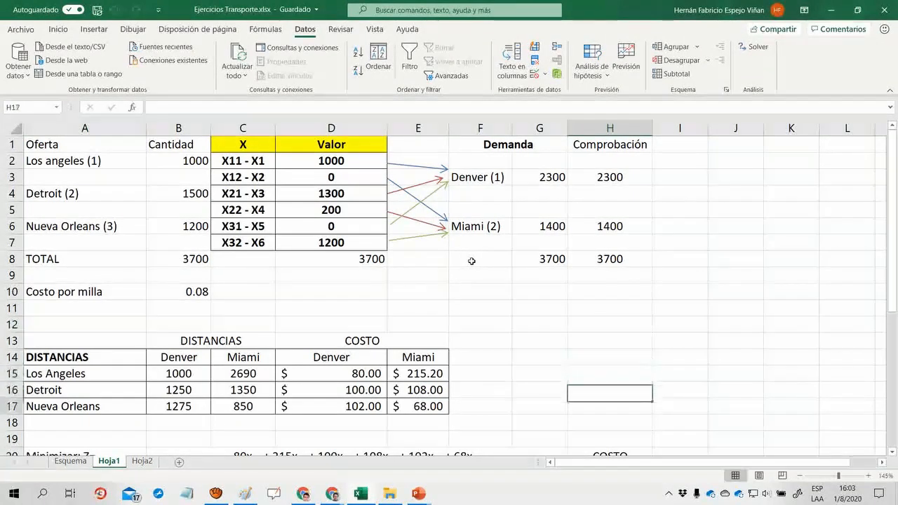
{"action": "key", "text": "Down"}
{"action": "key", "text": "Down"}
{"action": "key", "text": "Down"}
{"action": "key", "text": "Down"}
{"action": "key", "text": "Down"}
{"action": "key", "text": "Down"}
{"action": "key", "text": "Down"}
{"action": "key", "text": "Down"}
{"action": "key", "text": "Down"}
{"action": "key", "text": "Down"}
{"action": "key", "text": "Down"}
{"action": "key", "text": "Down"}
{"action": "key", "text": "Down"}
{"action": "key", "text": "Down"}
{"action": "key", "text": "Down"}
{"action": "key", "text": "Down"}
{"action": "key", "text": "Down"}
{"action": "key", "text": "Down"}
{"action": "key", "text": "Down"}
{"action": "key", "text": "Down"}
{"action": "key", "text": "Up"}
{"action": "key", "text": "Up"}
{"action": "key", "text": "Up"}
{"action": "key", "text": "Up"}
{"action": "key", "text": "Up"}
{"action": "key", "text": "Up"}
{"action": "key", "text": "Up"}
{"action": "key", "text": "Up"}
{"action": "key", "text": "Up"}
{"action": "key", "text": "Up"}
{"action": "key", "text": "Up"}
{"action": "key", "text": "Up"}
{"action": "key", "text": "Up"}
{"action": "key", "text": "Up"}
{"action": "key", "text": "Up"}
{"action": "key", "text": "Up"}
{"action": "key", "text": "Up"}
{"action": "key", "text": "Up"}
{"action": "key", "text": "Up"}
{"action": "key", "text": "Up"}
{"action": "key", "text": "Up"}
{"action": "key", "text": "Up"}
{"action": "key", "text": "Up"}
{"action": "key", "text": "Up"}
{"action": "key", "text": "Up"}
{"action": "key", "text": "Up"}
{"action": "key", "text": "ctrl+Page_Up"}
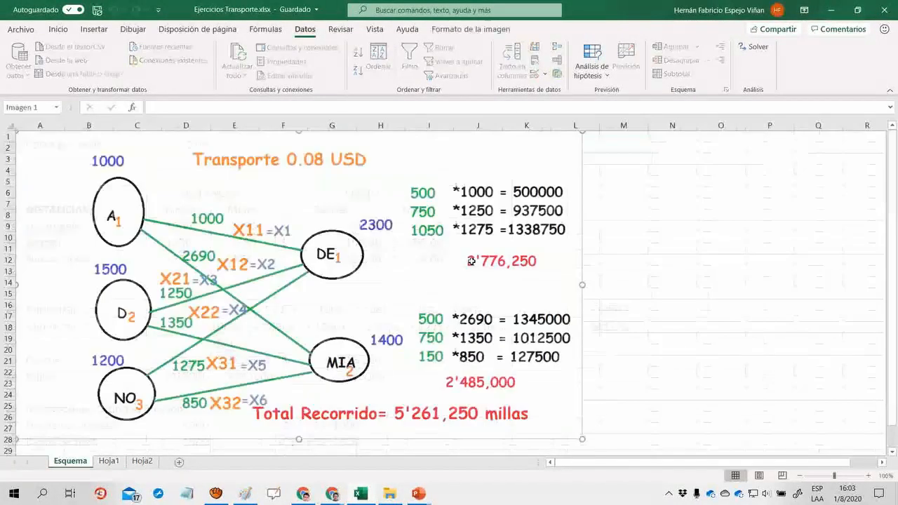
{"action": "key", "text": "ctrl+Page_Down"}
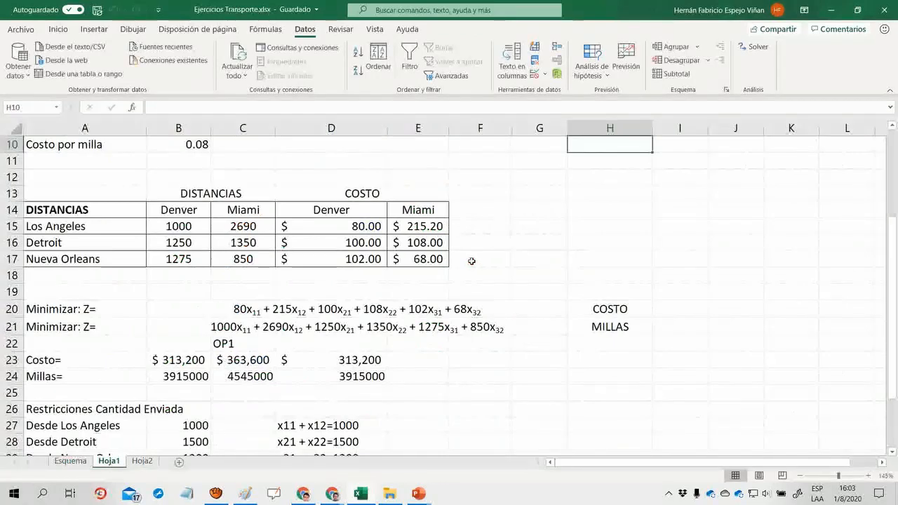
Step: Review the objective functions and the shipping and reception constraints in the lower part of Hoja1
{"action": "key", "text": "Down"}
{"action": "key", "text": "Down"}
{"action": "key", "text": "Down"}
{"action": "key", "text": "Down"}
{"action": "key", "text": "Down"}
{"action": "key", "text": "Down"}
{"action": "key", "text": "Down"}
{"action": "key", "text": "Down"}
{"action": "key", "text": "Down"}
{"action": "key", "text": "Down"}
{"action": "key", "text": "Down"}
{"action": "key", "text": "Down"}
{"action": "key", "text": "Down"}
{"action": "key", "text": "Down"}
{"action": "key", "text": "Down"}
{"action": "key", "text": "Down"}
{"action": "key", "text": "Down"}
{"action": "key", "text": "Down"}
{"action": "key", "text": "Down"}
{"action": "key", "text": "Down"}
{"action": "key", "text": "Down"}
{"action": "key", "text": "Down"}
{"action": "key", "text": "Down"}
{"action": "key", "text": "Down"}
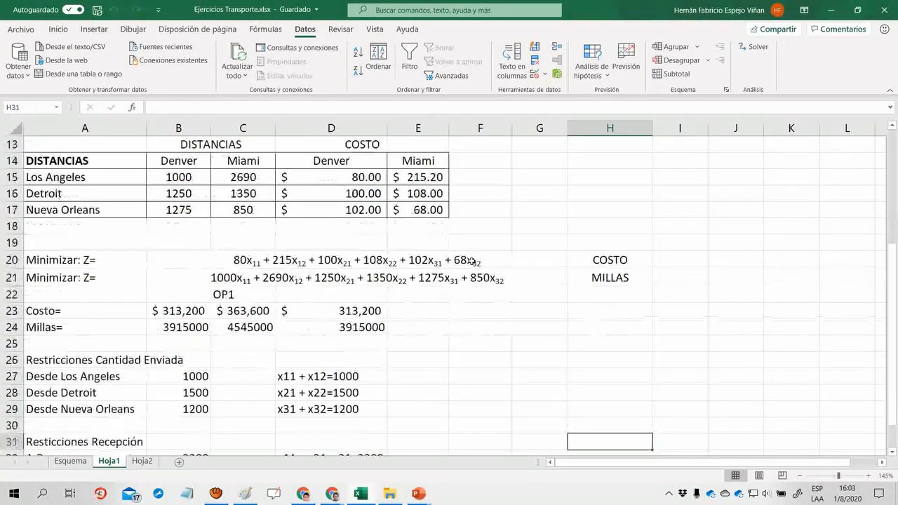
{"action": "key", "text": "Up"}
{"action": "key", "text": "Up"}
{"action": "key", "text": "Up"}
{"action": "key", "text": "Up"}
{"action": "key", "text": "Up"}
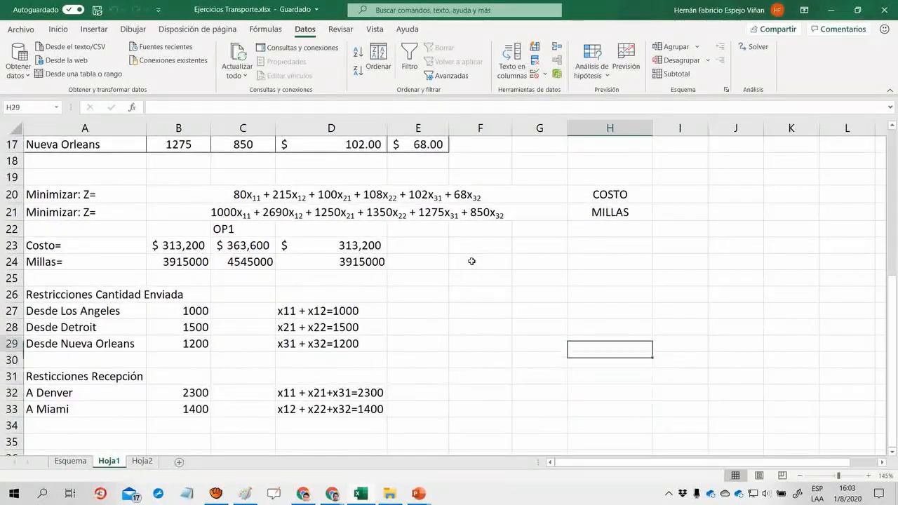
Step: Switch to the PHPSimplex page in Chrome and choose the Simplex / Dos Fases method
{"action": "key", "text": "alt+Tab"}
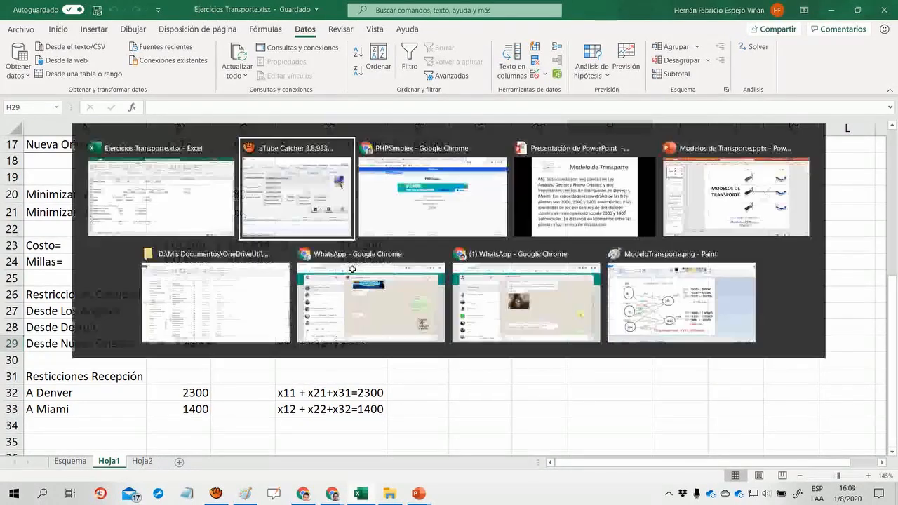
{"action": "key", "text": "alt+Tab"}
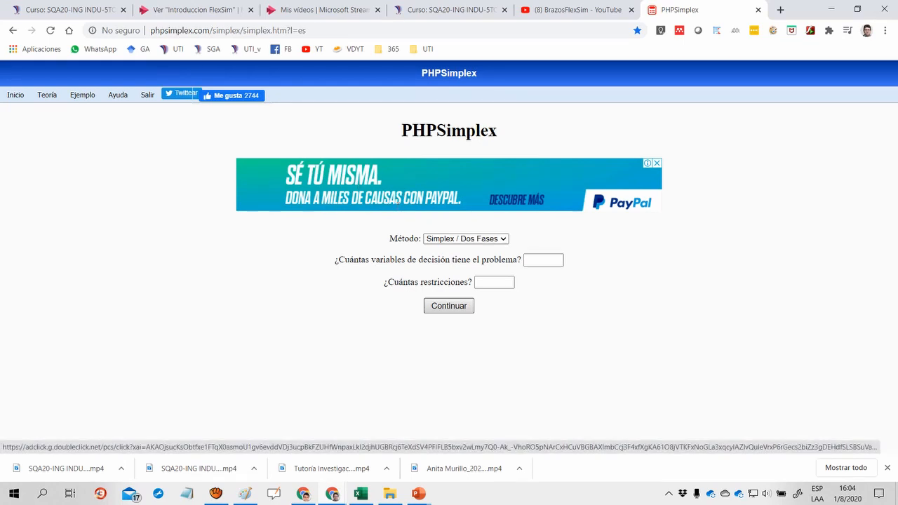
{"action": "left_click", "coordinate": [465, 240]}
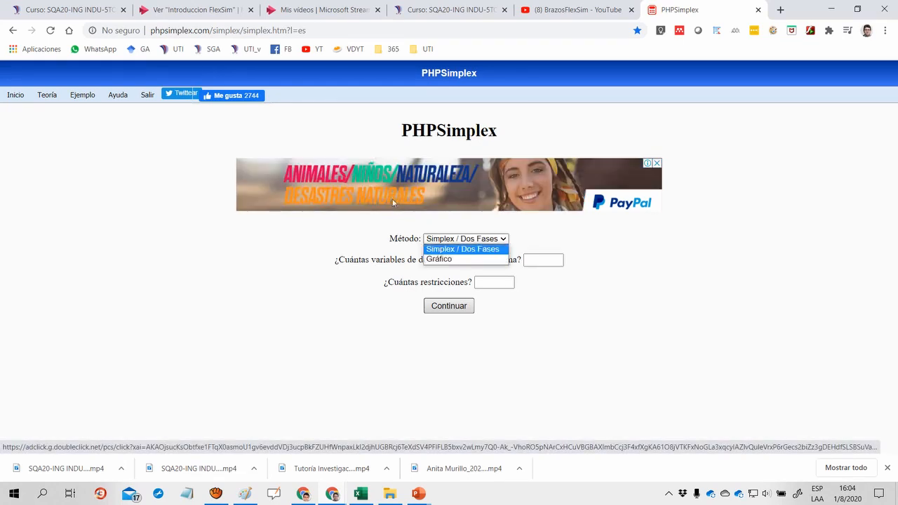
{"action": "left_click", "coordinate": [463, 249]}
{"action": "key", "text": "Tab"}
Step: Check the decision variables in D2:D7 of the Excel sheet and set PHPSimplex's number of decision variables to 6
{"action": "key", "text": "alt+Tab"}
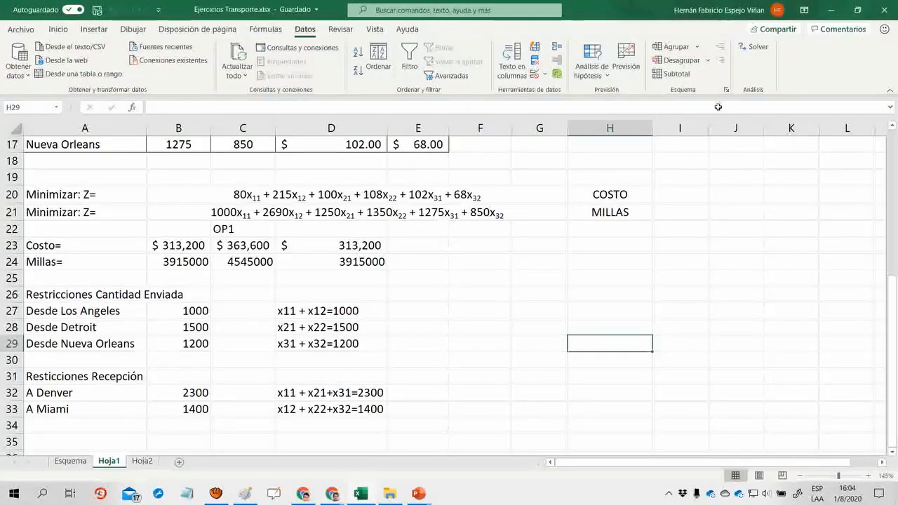
{"action": "scroll", "coordinate": [320, 144], "scroll_direction": "up", "scroll_amount": 5}
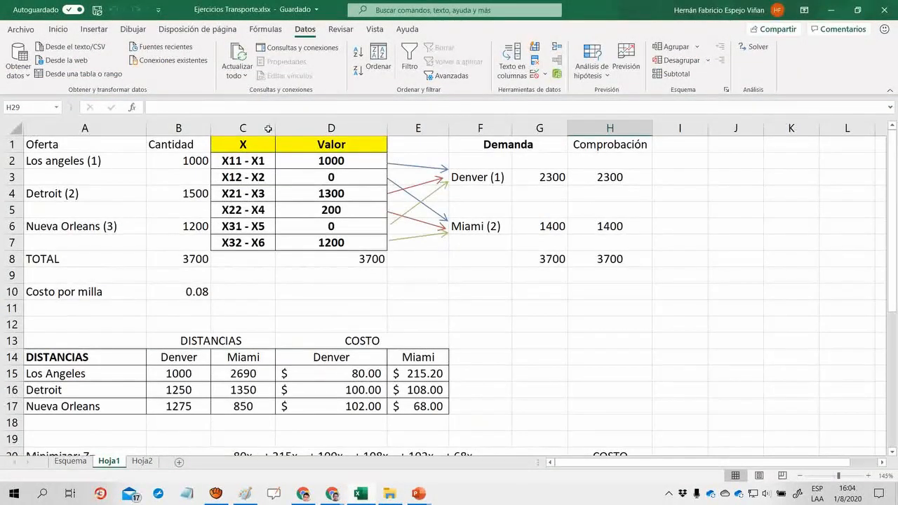
{"action": "left_click", "coordinate": [333, 162]}
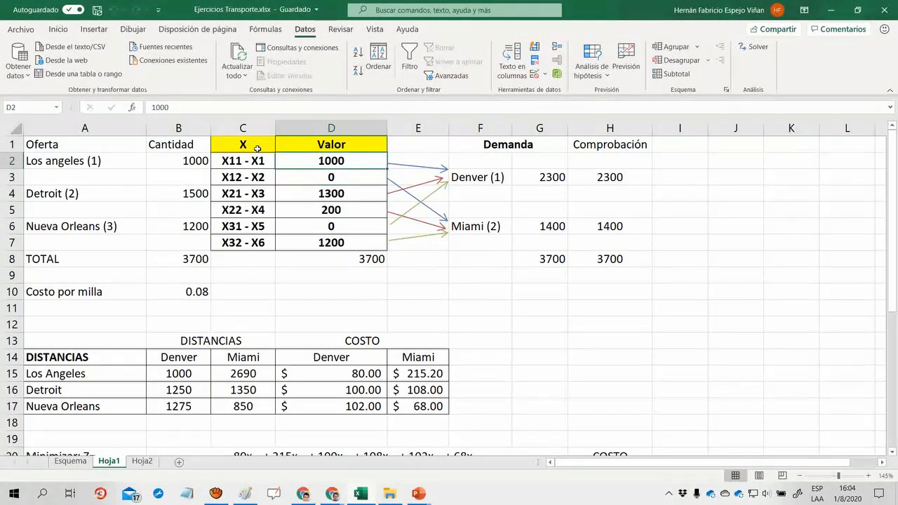
{"action": "left_click_drag", "start_coordinate": [331, 162], "coordinate": [330, 243]}
{"action": "key", "text": "alt+Tab"}
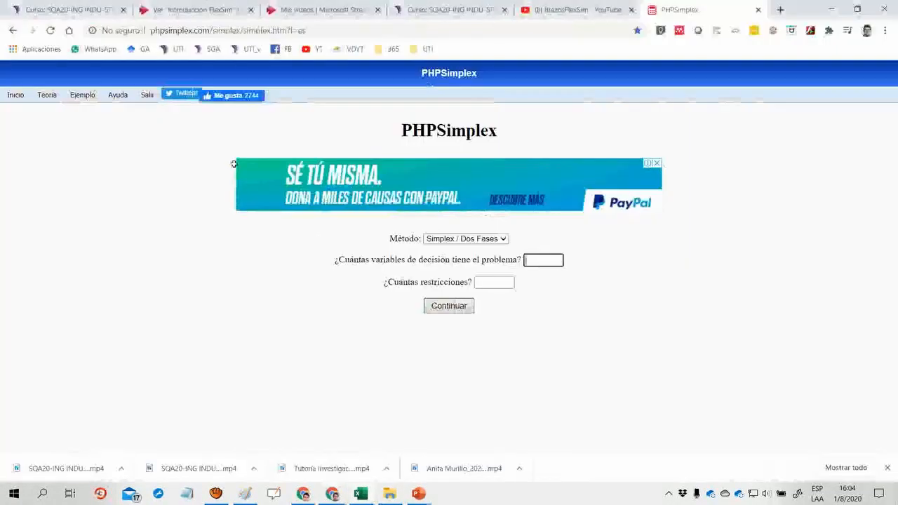
{"action": "left_click", "coordinate": [543, 260]}
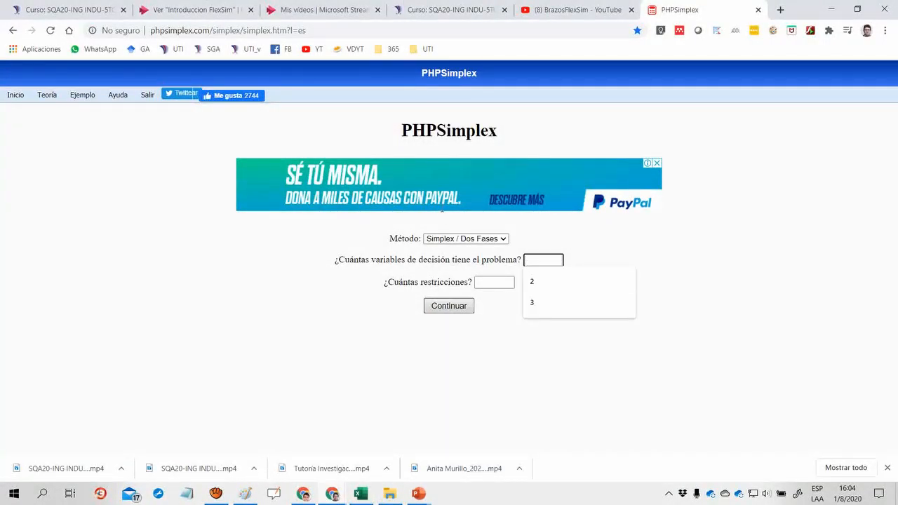
{"action": "type", "text": "6"}
{"action": "key", "text": "Tab"}
Step: Check the origins and destinations in Excel's Esquema diagram, set PHPSimplex's number of constraints to 5 and continue to the model form
{"action": "key", "text": "alt+Tab"}
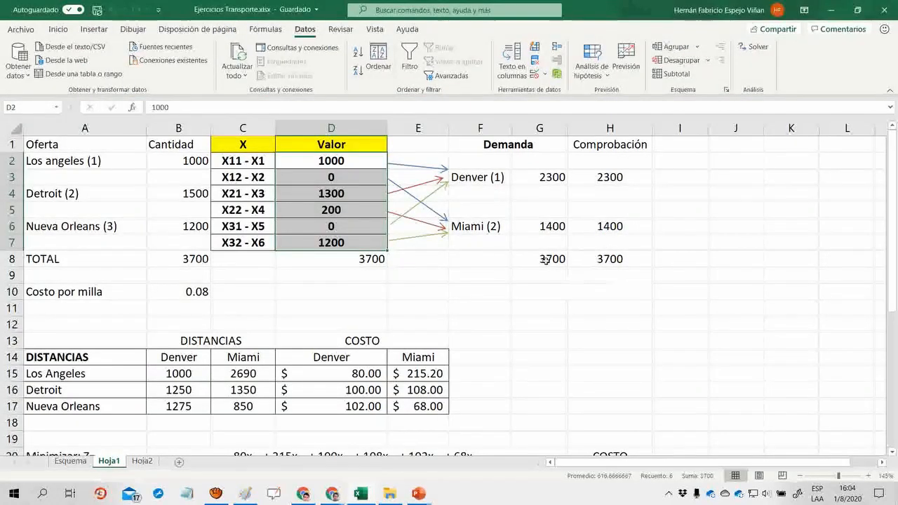
{"action": "key", "text": "ctrl+Page_Up"}
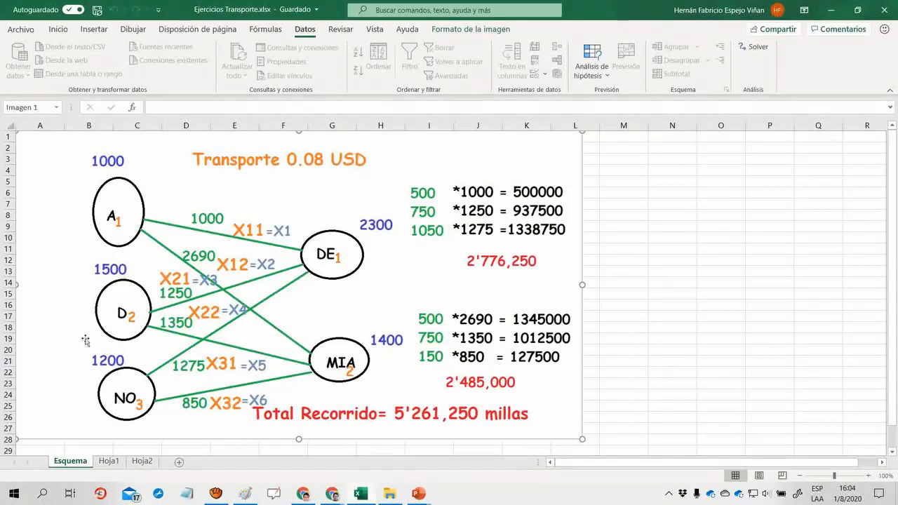
{"action": "key", "text": "alt+Tab"}
{"action": "key", "text": "Down"}
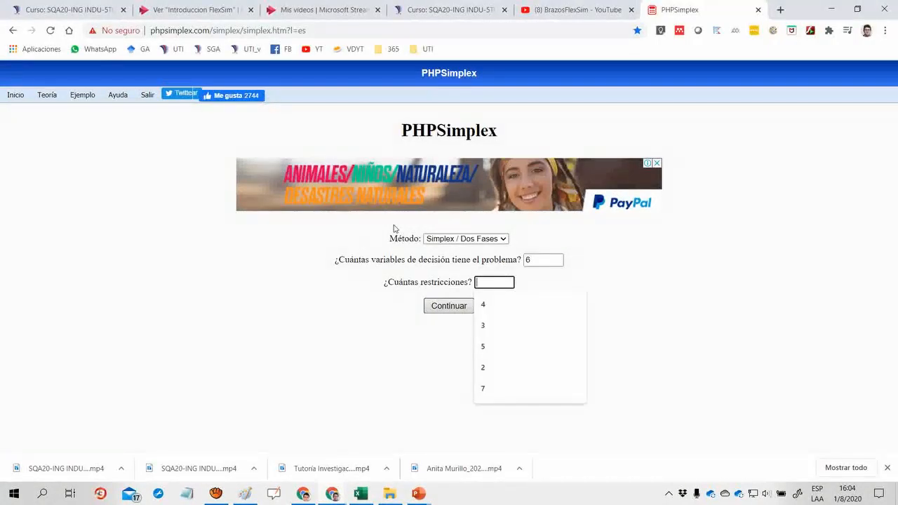
{"action": "type", "text": "5"}
{"action": "key", "text": "Tab"}
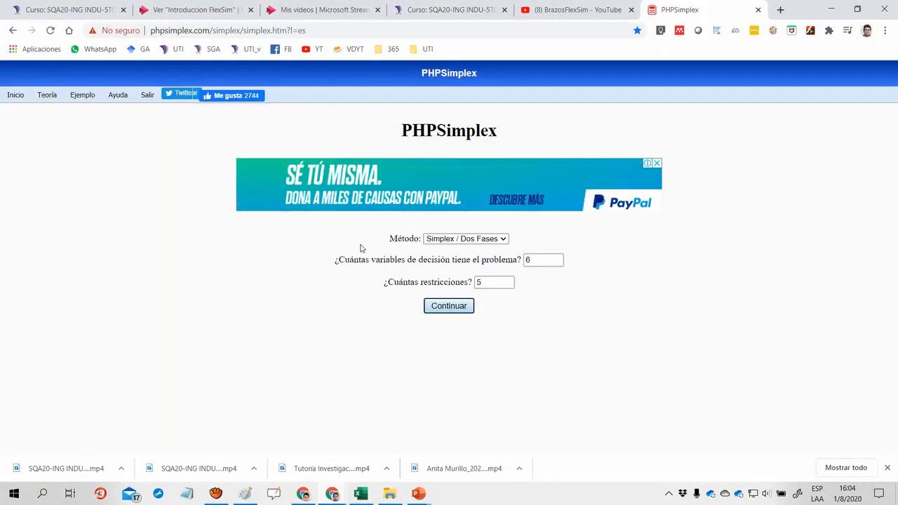
{"action": "key", "text": "Return"}
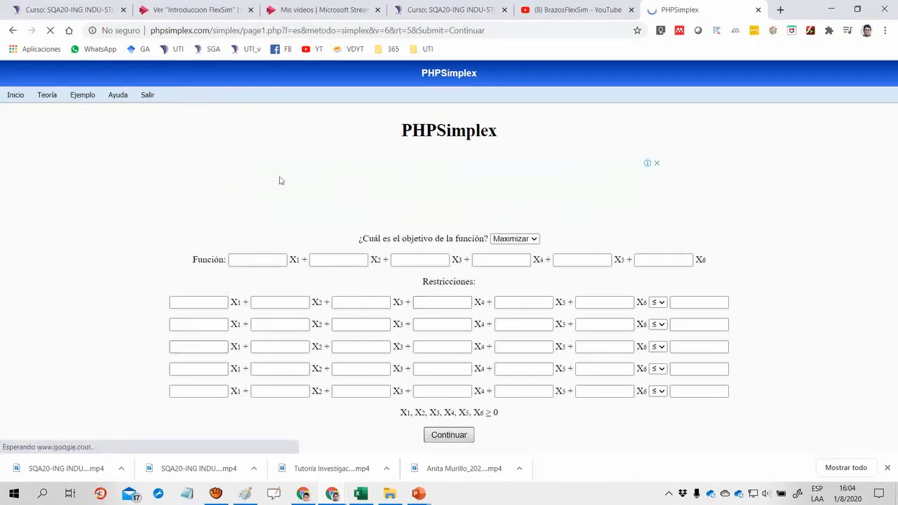
Step: Switch to Excel and find the cost-minimization objective function in row 20 of sheet Hoja1
{"action": "key", "text": "alt+Tab"}
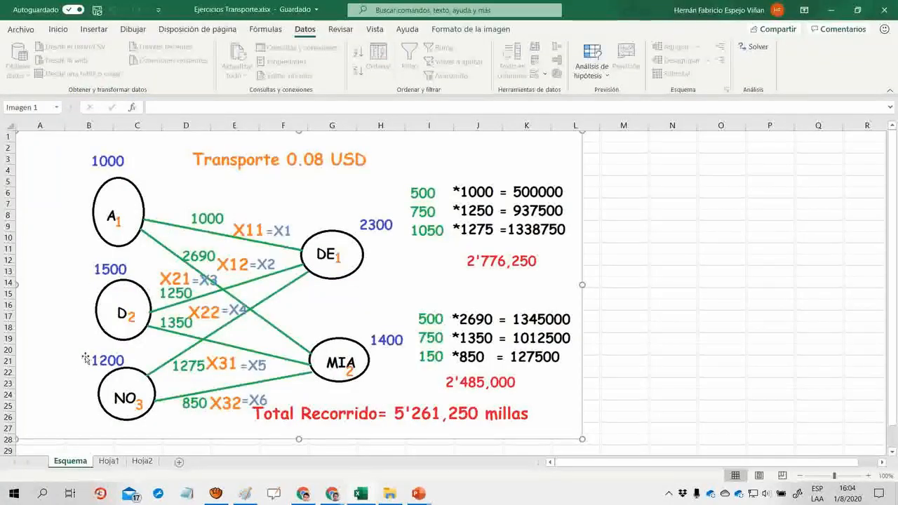
{"action": "left_click", "coordinate": [108, 461]}
{"action": "left_click", "coordinate": [679, 406]}
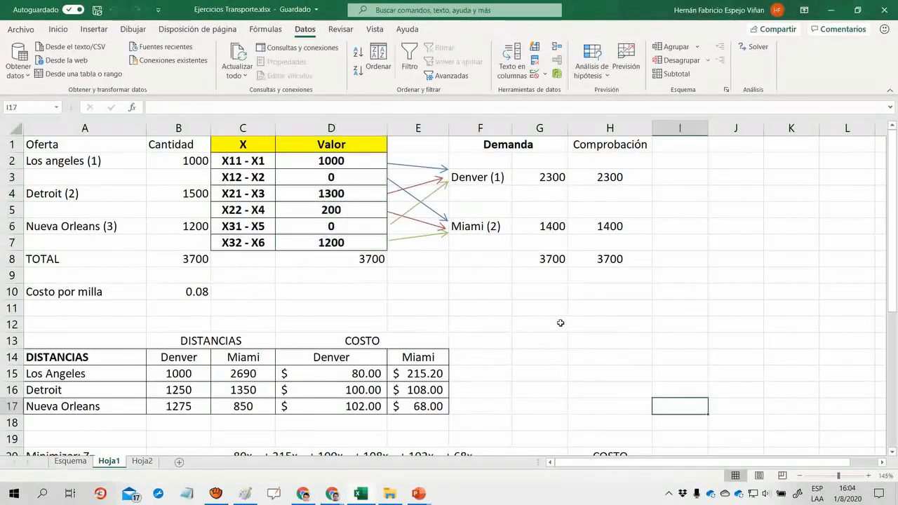
{"action": "key", "text": "Down"}
{"action": "key", "text": "Down"}
{"action": "key", "text": "Down"}
{"action": "key", "text": "Down"}
{"action": "key", "text": "Down"}
{"action": "key", "text": "Down"}
{"action": "key", "text": "Down"}
{"action": "key", "text": "Down"}
{"action": "key", "text": "Down"}
{"action": "key", "text": "Down"}
{"action": "key", "text": "Down"}
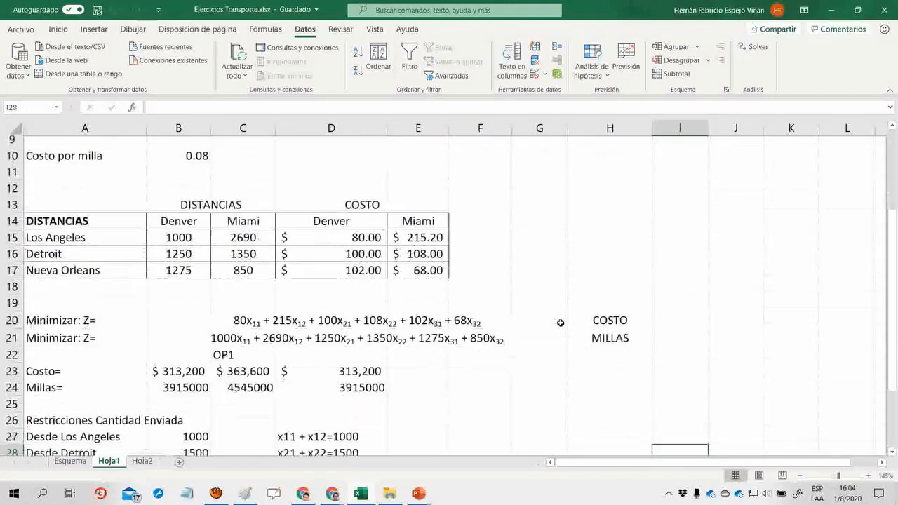
{"action": "key", "text": "Down"}
{"action": "key", "text": "Left"}
{"action": "key", "text": "Left"}
{"action": "key", "text": "Left"}
{"action": "key", "text": "Left"}
{"action": "key", "text": "Left"}
{"action": "key", "text": "Up"}
{"action": "key", "text": "Up"}
{"action": "key", "text": "Up"}
{"action": "key", "text": "Up"}
{"action": "key", "text": "Up"}
{"action": "key", "text": "Up"}
{"action": "key", "text": "Up"}
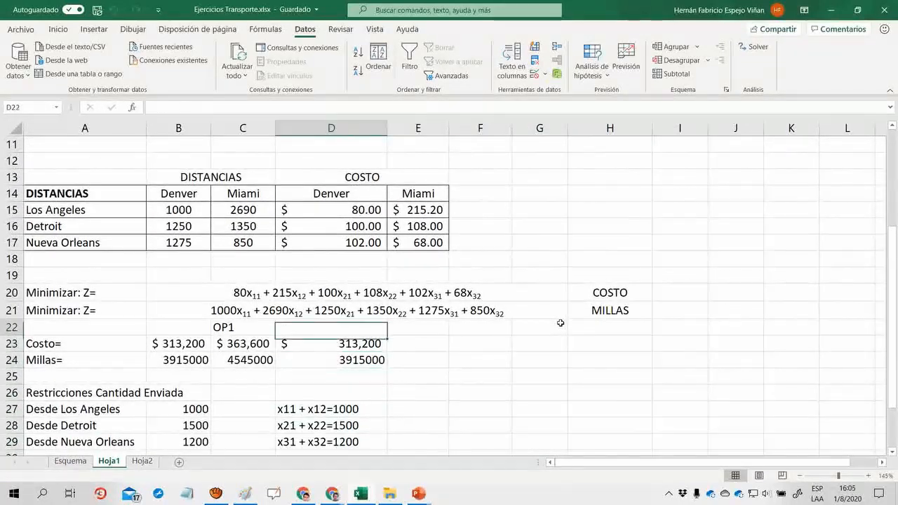
{"action": "key", "text": "Up"}
{"action": "key", "text": "Up"}
Step: Return to PHPSimplex and enter the objective function coefficients 80 for X1 and 215 for X2, checking them against Excel
{"action": "key", "text": "alt+Tab"}
{"action": "type", "text": "80"}
{"action": "key", "text": "Tab"}
{"action": "key", "text": "alt+Tab"}
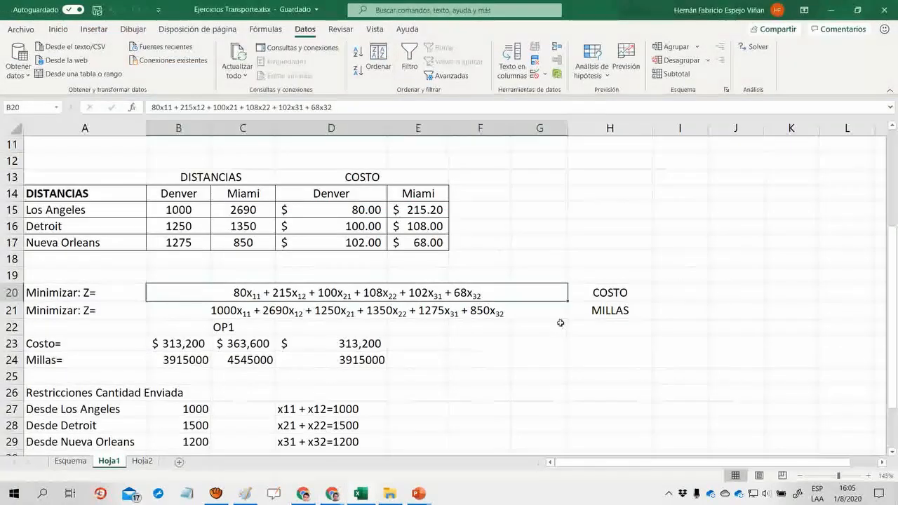
{"action": "key", "text": "alt+Tab"}
{"action": "type", "text": "215"}
{"action": "key", "text": "Tab"}
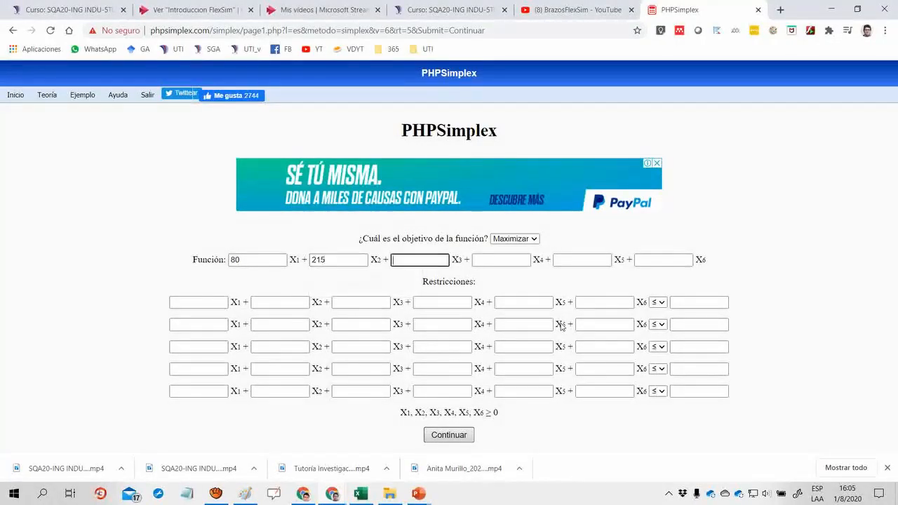
Step: Enter the objective function coefficients 100 for X3 and 108 for X4, checking each against the Excel cost equation
{"action": "key", "text": "alt+Tab"}
{"action": "key", "text": "alt+Tab"}
{"action": "type", "text": "100"}
{"action": "key", "text": "Tab"}
{"action": "key", "text": "alt+Tab"}
{"action": "key", "text": "alt+Tab"}
{"action": "type", "text": "108"}
{"action": "key", "text": "Tab"}
Step: Enter the remaining objective coefficients, 102 for X5 and 68 for X6, and compare them with the Excel cost equation
{"action": "key", "text": "alt+Tab"}
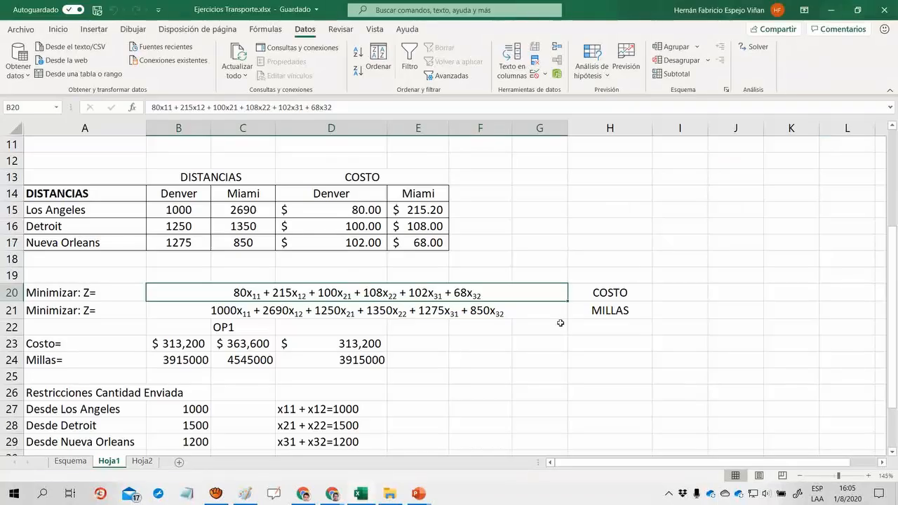
{"action": "key", "text": "alt+Tab"}
{"action": "type", "text": "102"}
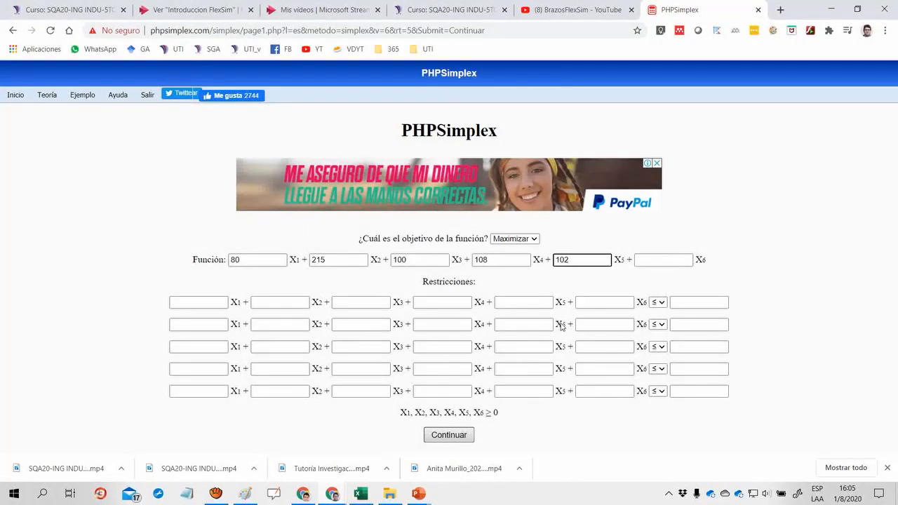
{"action": "key", "text": "Tab"}
{"action": "key", "text": "alt+Tab"}
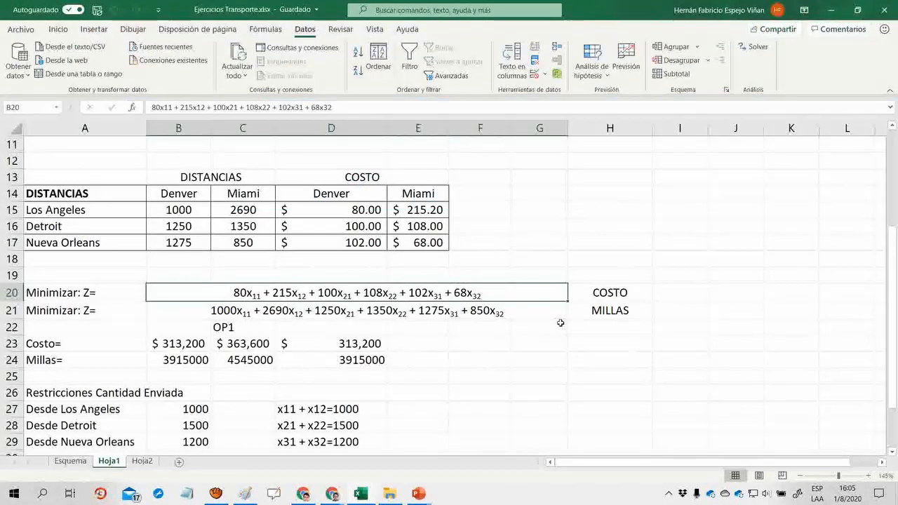
{"action": "key", "text": "alt+Tab"}
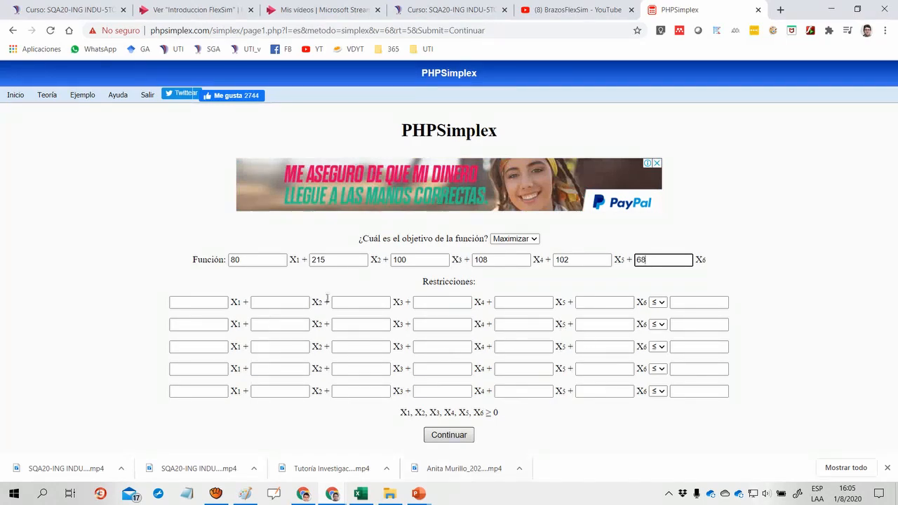
{"action": "key", "text": "alt+Tab"}
{"action": "key", "text": "alt+Tab"}
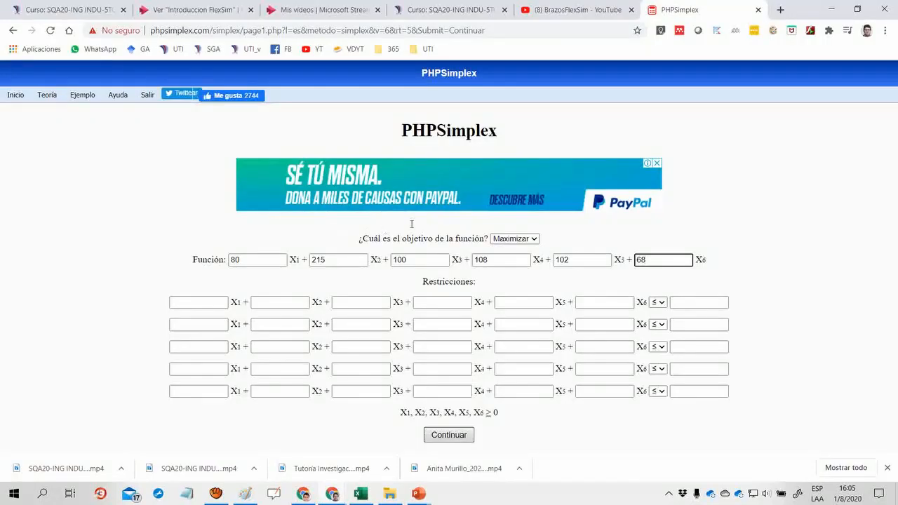
Step: Set the objective of the function to Minimizar
{"action": "left_click", "coordinate": [531, 239]}
{"action": "left_click", "coordinate": [509, 259]}
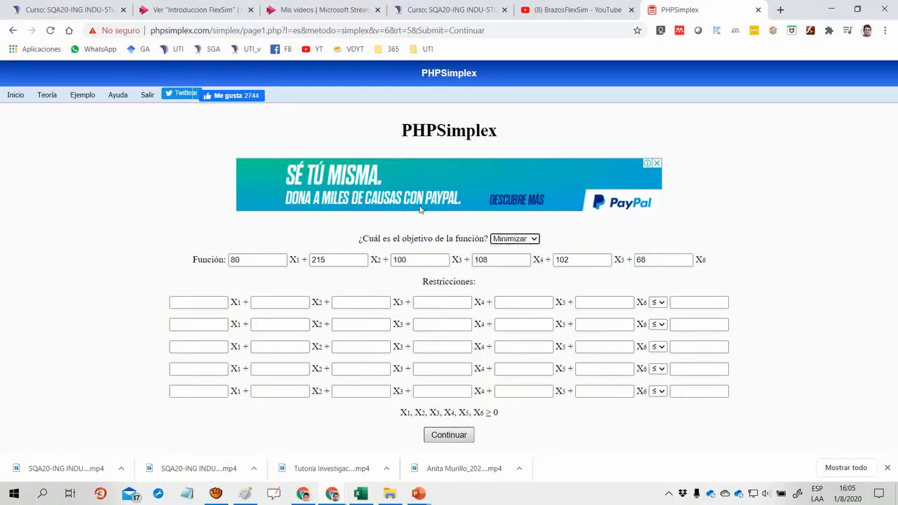
{"action": "left_click", "coordinate": [199, 302]}
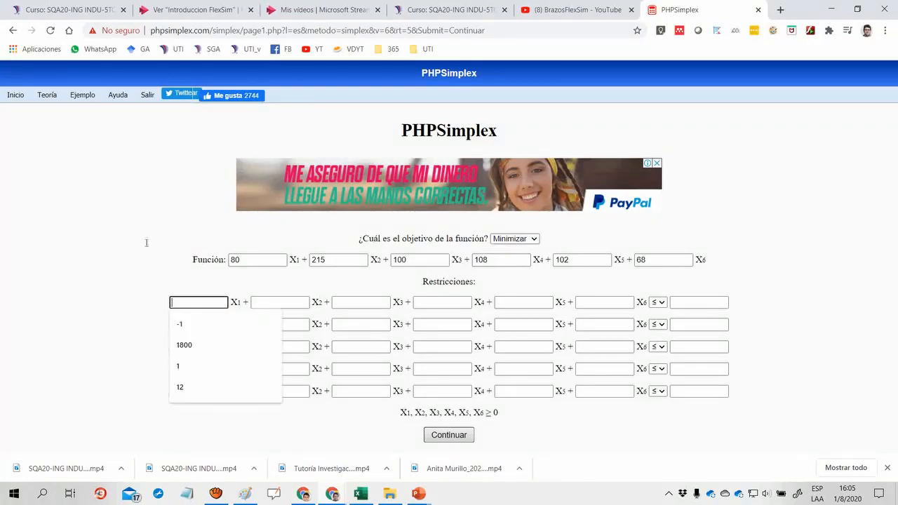
{"action": "left_click", "coordinate": [210, 239]}
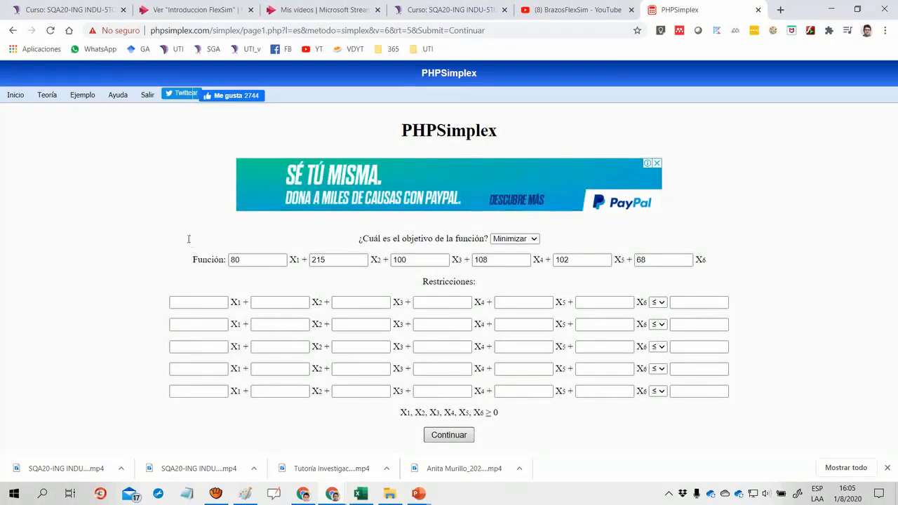
Step: Review the shipping and reception constraints in Excel's Hoja1, ending on the Los Angeles equation in D27
{"action": "key", "text": "alt+Tab"}
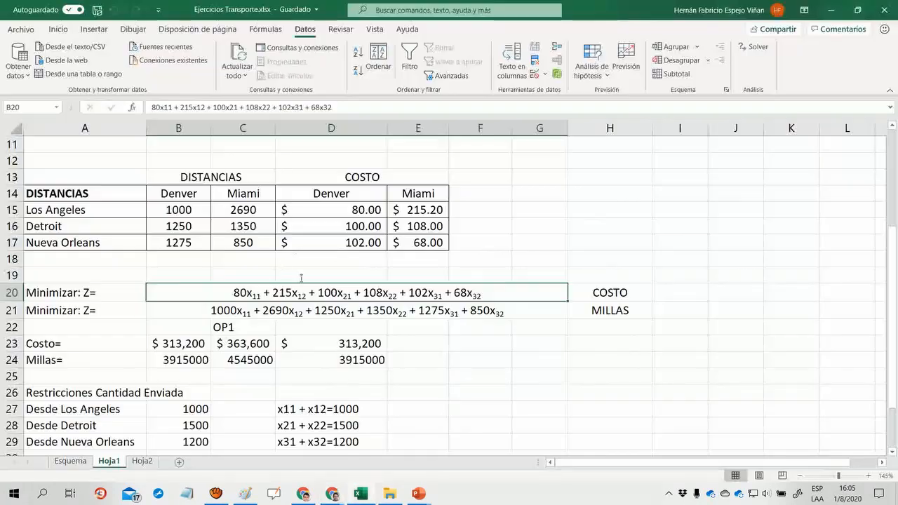
{"action": "key", "text": "Down"}
{"action": "key", "text": "Down"}
{"action": "key", "text": "Down"}
{"action": "key", "text": "Down"}
{"action": "key", "text": "Down"}
{"action": "key", "text": "Down"}
{"action": "key", "text": "Down"}
{"action": "key", "text": "Down"}
{"action": "key", "text": "Down"}
{"action": "key", "text": "Down"}
{"action": "key", "text": "Down"}
{"action": "key", "text": "Down"}
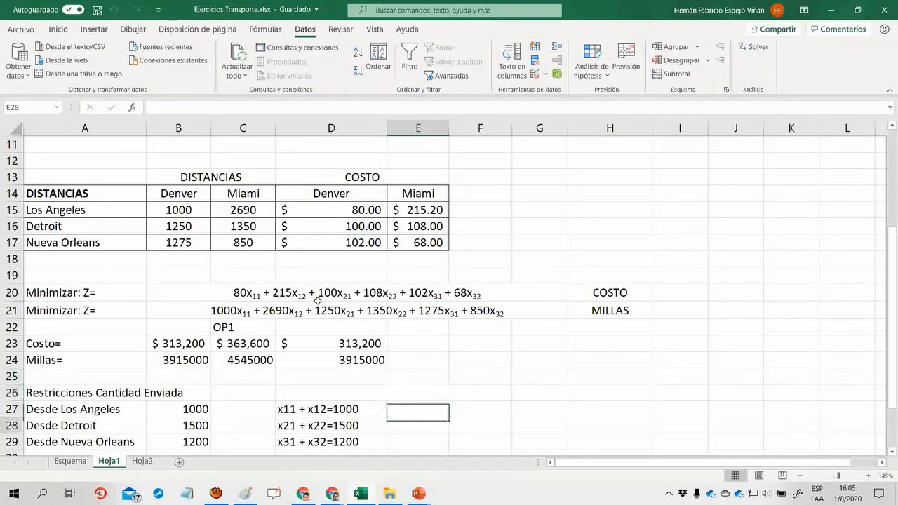
{"action": "key", "text": "Up"}
{"action": "key", "text": "Up"}
{"action": "key", "text": "Up"}
{"action": "key", "text": "Up"}
{"action": "key", "text": "Up"}
{"action": "key", "text": "Up"}
{"action": "key", "text": "Up"}
{"action": "key", "text": "Up"}
{"action": "key", "text": "Up"}
{"action": "key", "text": "Up"}
{"action": "key", "text": "Up"}
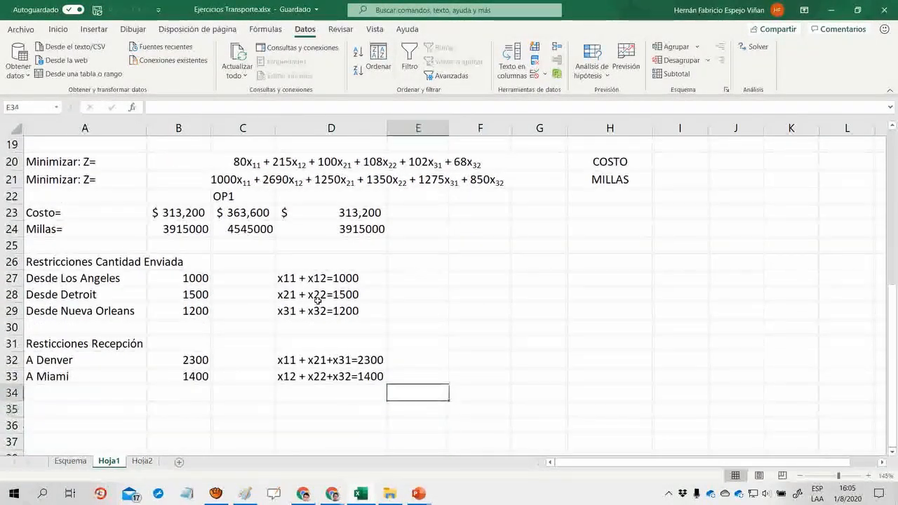
{"action": "key", "text": "Left"}
{"action": "key", "text": "Left"}
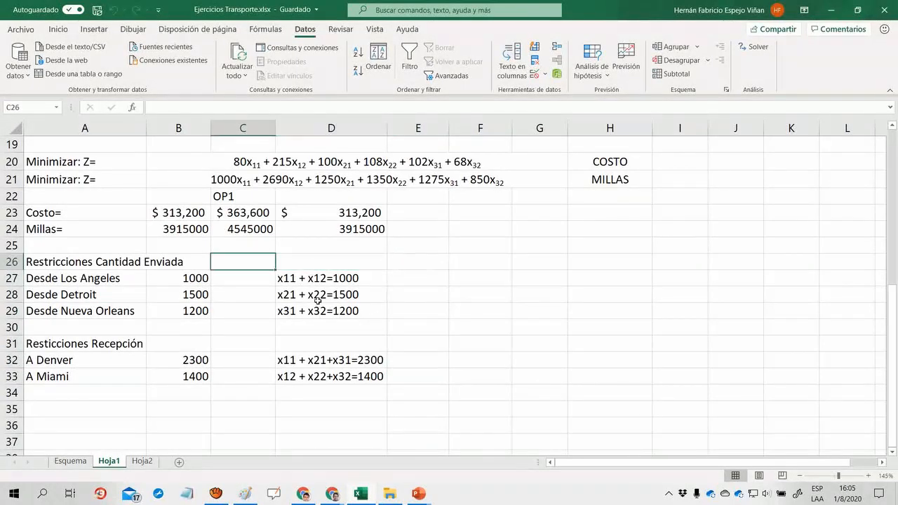
{"action": "key", "text": "Down"}
{"action": "key", "text": "Right"}
{"action": "key", "text": "Left"}
{"action": "key", "text": "Right"}
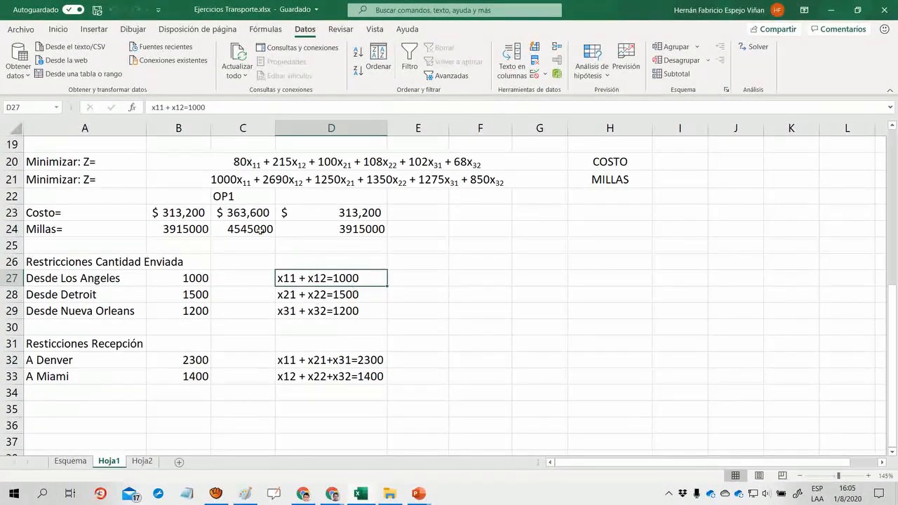
Step: Enter the Los Angeles constraint in PHPSimplex's first row as 1 X1 + 1 X2 = 1000
{"action": "key", "text": "alt+Tab"}
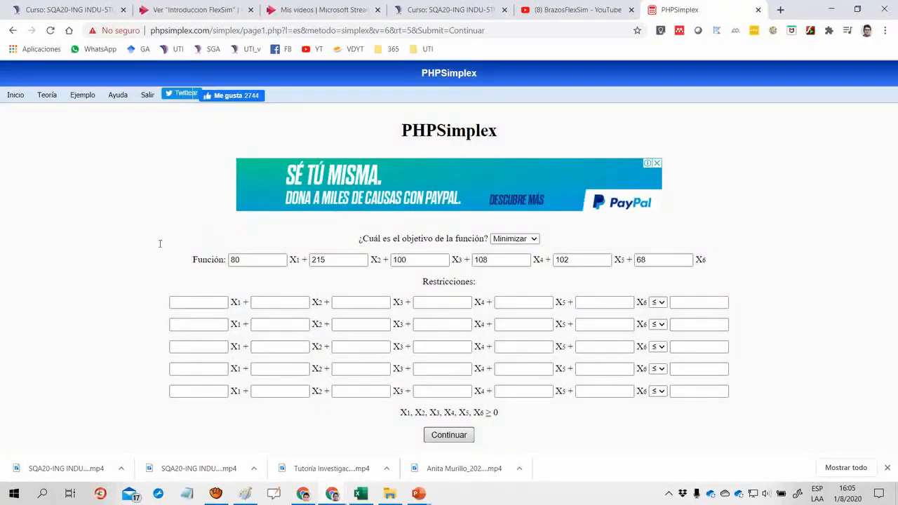
{"action": "key", "text": "Tab"}
{"action": "type", "text": "1"}
{"action": "key", "text": "Tab"}
{"action": "type", "text": "1"}
{"action": "key", "text": "Tab"}
{"action": "key", "text": "Tab"}
{"action": "key", "text": "Tab"}
{"action": "key", "text": "Tab"}
{"action": "key", "text": "Tab"}
{"action": "key", "text": "Tab"}
{"action": "type", "text": "1"}
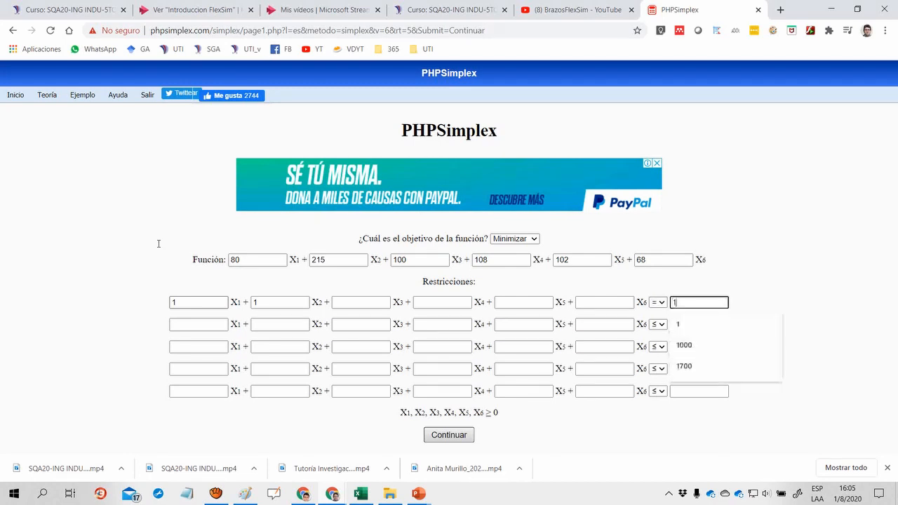
{"action": "type", "text": "000"}
{"action": "key", "text": "Tab"}
Step: Check the Detroit equation in Excel's D28 and enter the second PHPSimplex constraint as 1 X3 + 1 X4 = 1500
{"action": "key", "text": "alt+Tab"}
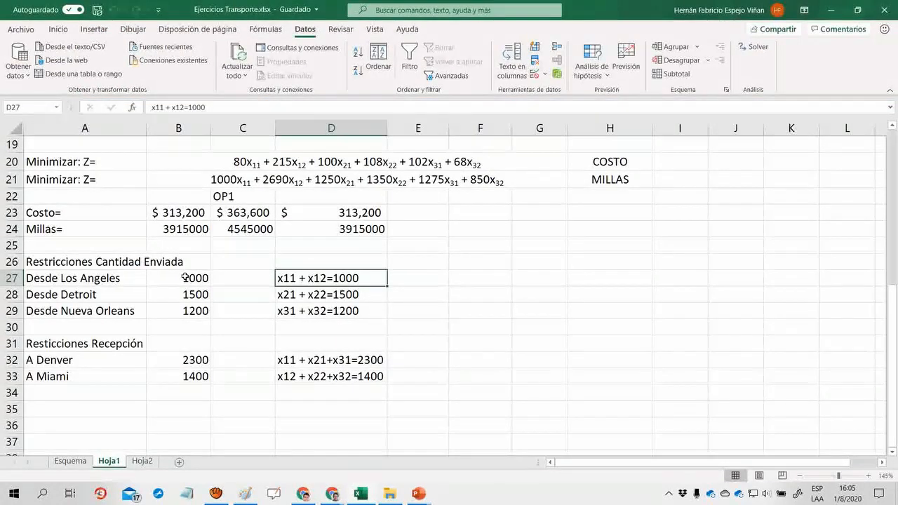
{"action": "key", "text": "Down"}
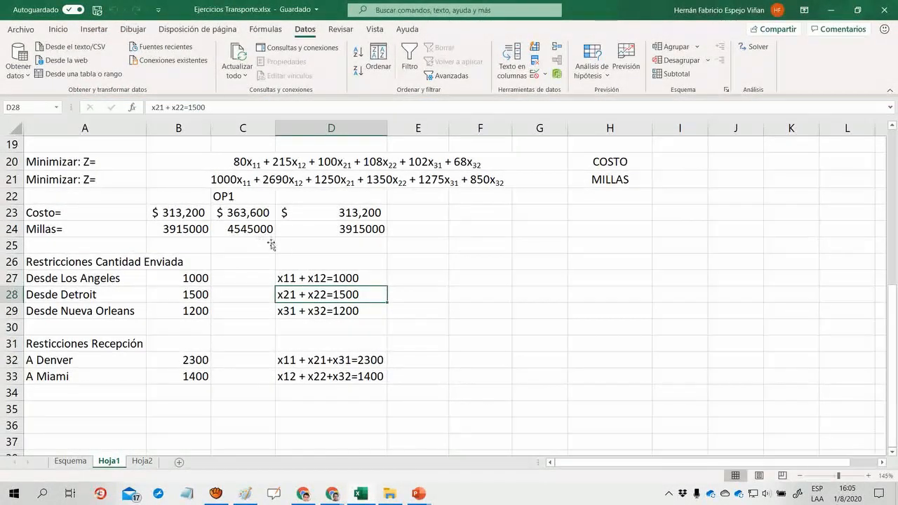
{"action": "key", "text": "alt+Tab"}
{"action": "key", "text": "Tab"}
{"action": "key", "text": "Tab"}
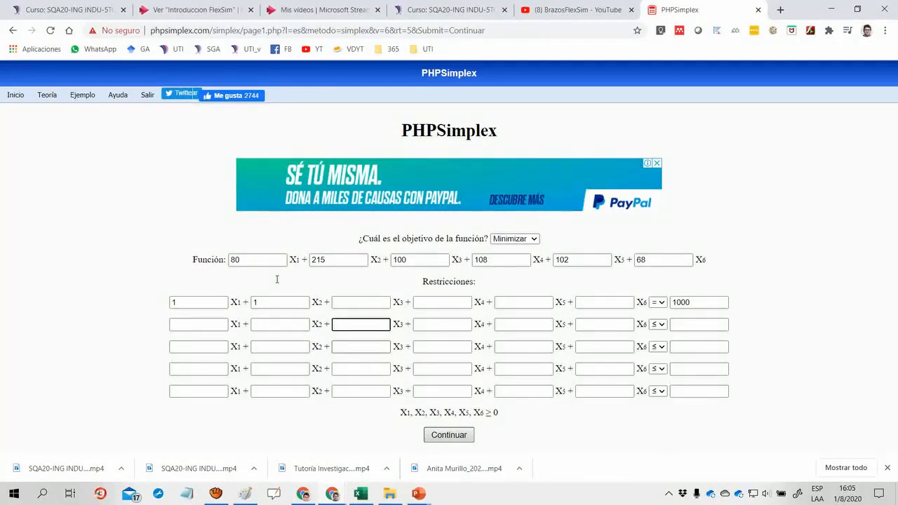
{"action": "key", "text": "Tab"}
{"action": "type", "text": "1"}
{"action": "key", "text": "Tab"}
{"action": "key", "text": "Tab"}
{"action": "key", "text": "Tab"}
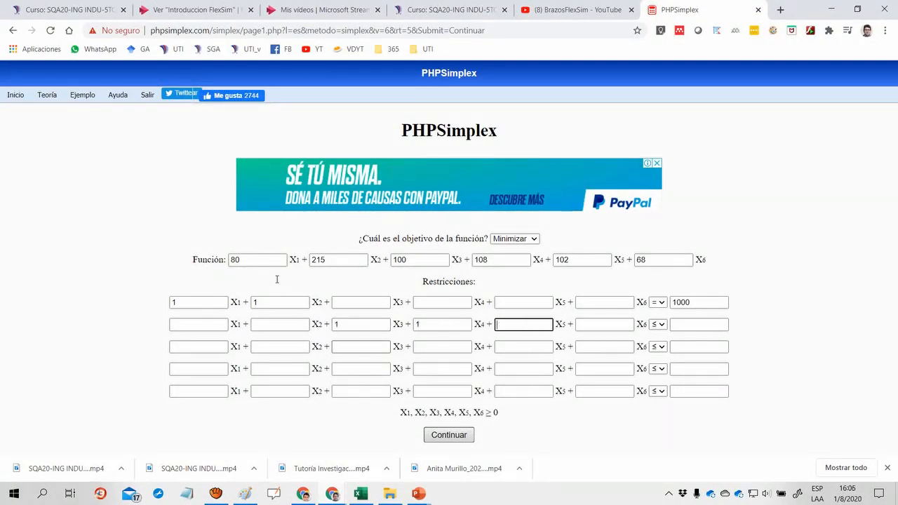
{"action": "key", "text": "Tab"}
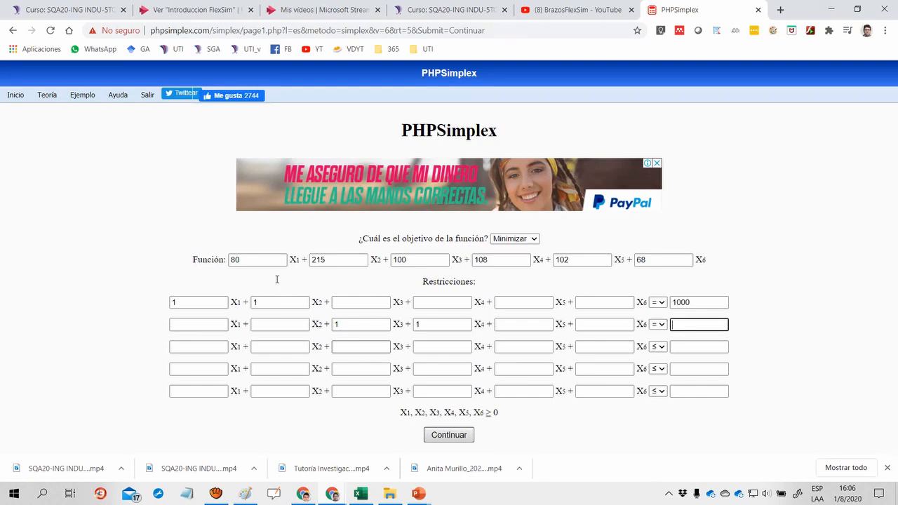
{"action": "type", "text": "1500"}
{"action": "key", "text": "Tab"}
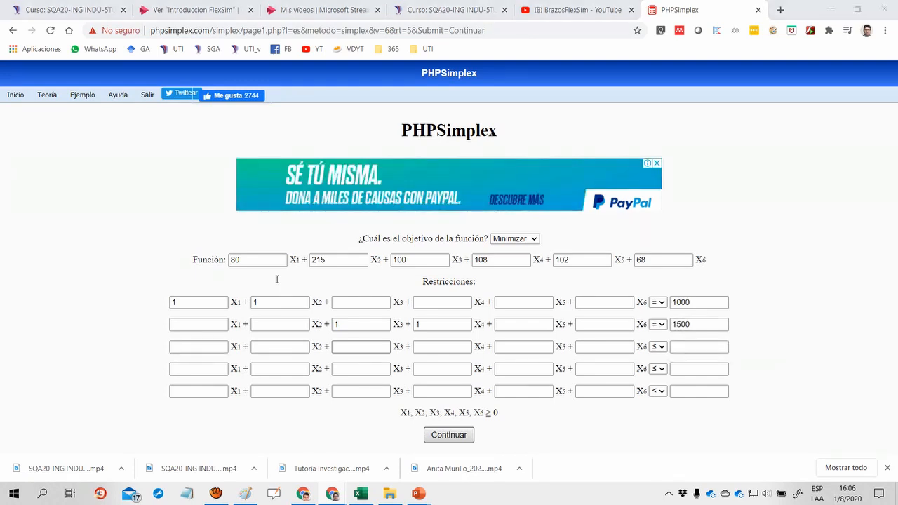
Step: Check the Nueva Orleans equation in Excel's D29 and enter the third PHPSimplex constraint as 1 X5 + 1 X6 = 1200
{"action": "key", "text": "alt+Tab"}
{"action": "key", "text": "Down"}
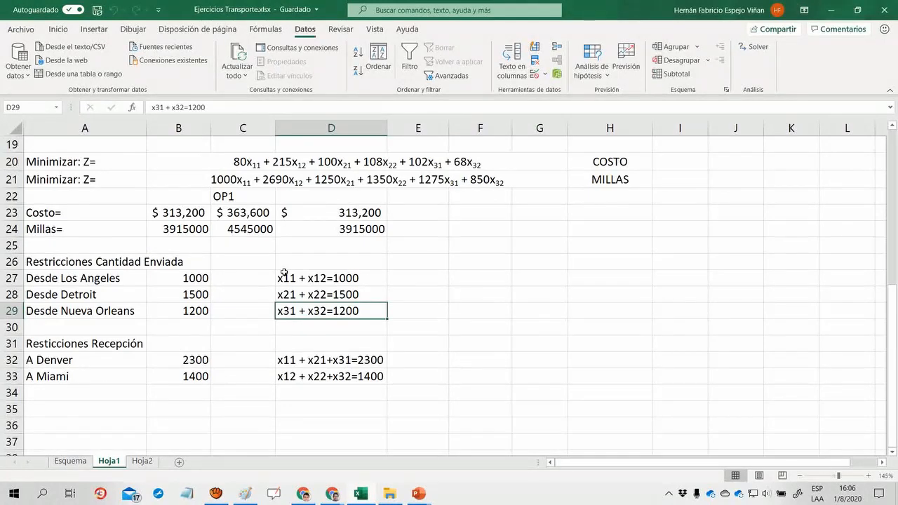
{"action": "key", "text": "alt+Tab"}
{"action": "key", "text": "Tab"}
{"action": "key", "text": "Tab"}
{"action": "key", "text": "Tab"}
{"action": "key", "text": "Tab"}
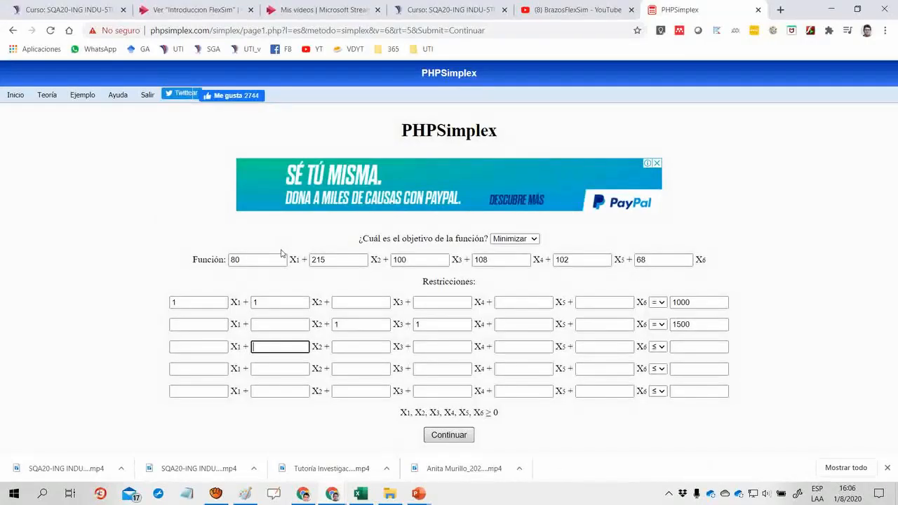
{"action": "type", "text": "1"}
{"action": "key", "text": "Tab"}
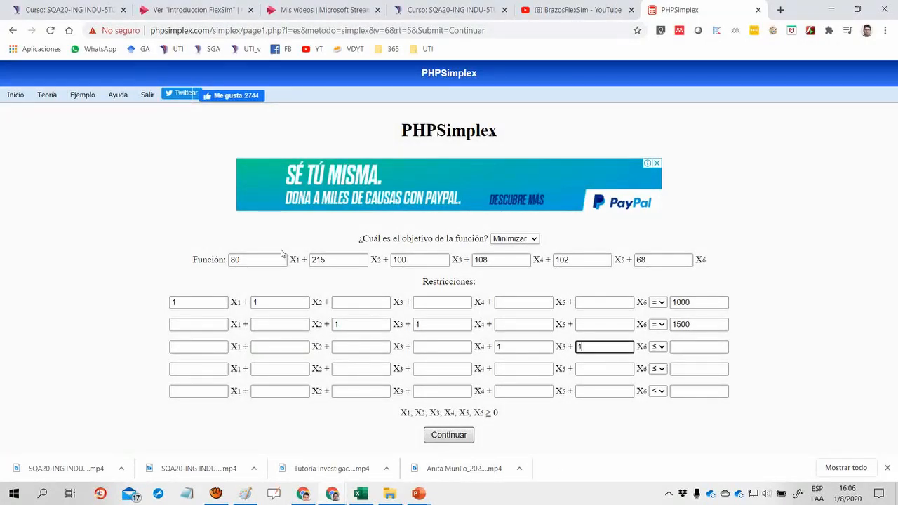
{"action": "key", "text": "Tab"}
{"action": "key", "text": "Tab"}
{"action": "type", "text": "1200"}
{"action": "key", "text": "Tab"}
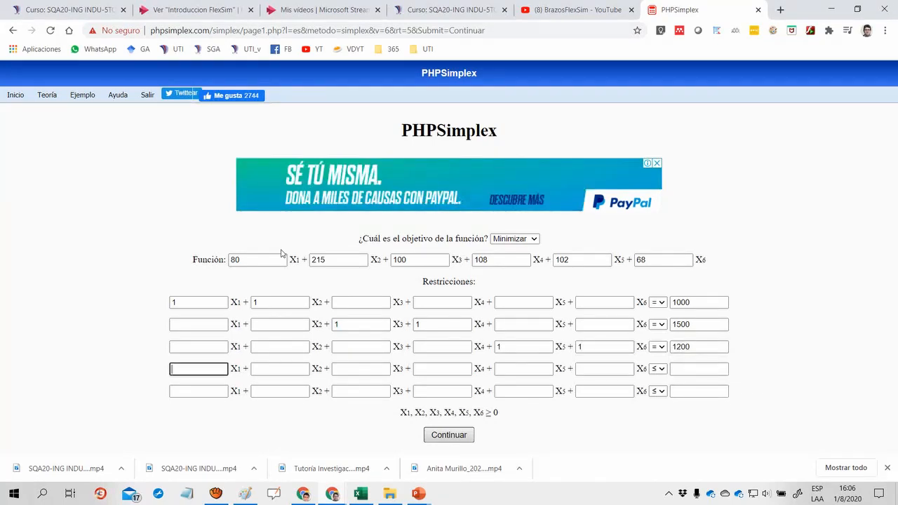
Step: Check the Denver equation in Excel and enter the fourth PHPSimplex constraint as 1 X1 + 1 X3 + 1 X5 = 2300
{"action": "key", "text": "alt+Tab"}
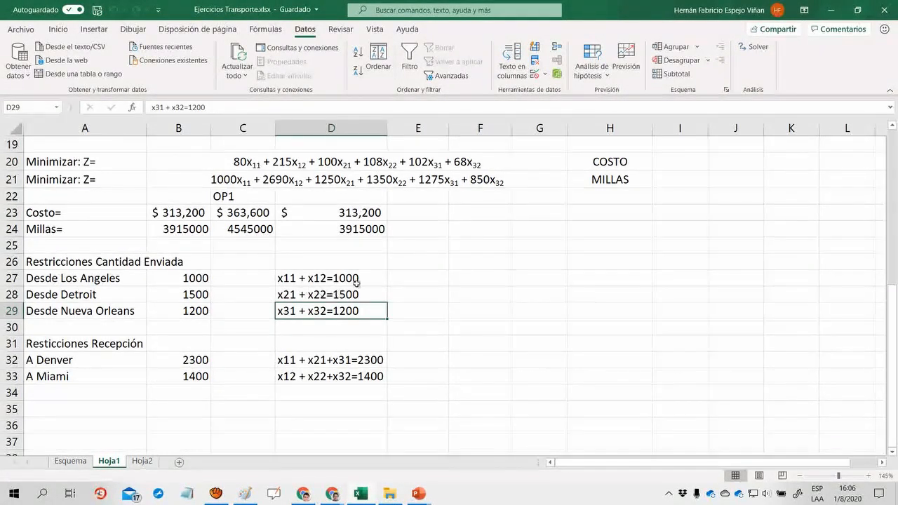
{"action": "key", "text": "alt+Tab"}
{"action": "type", "text": "1"}
{"action": "key", "text": "Tab"}
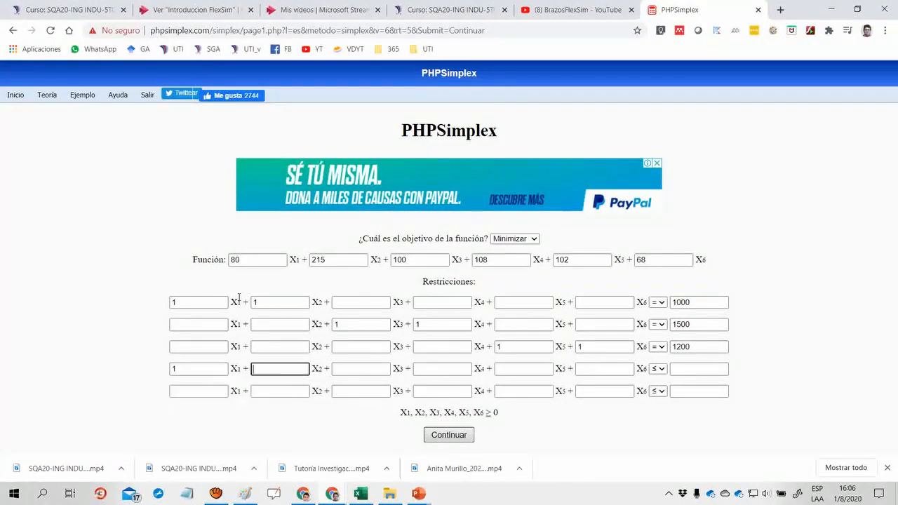
{"action": "key", "text": "Tab"}
{"action": "type", "text": "1"}
{"action": "key", "text": "Tab"}
{"action": "key", "text": "Tab"}
{"action": "type", "text": "1"}
{"action": "key", "text": "Tab"}
{"action": "key", "text": "Tab"}
{"action": "key", "text": "Down"}
{"action": "key", "text": "Down"}
{"action": "key", "text": "Tab"}
{"action": "type", "text": "2300"}
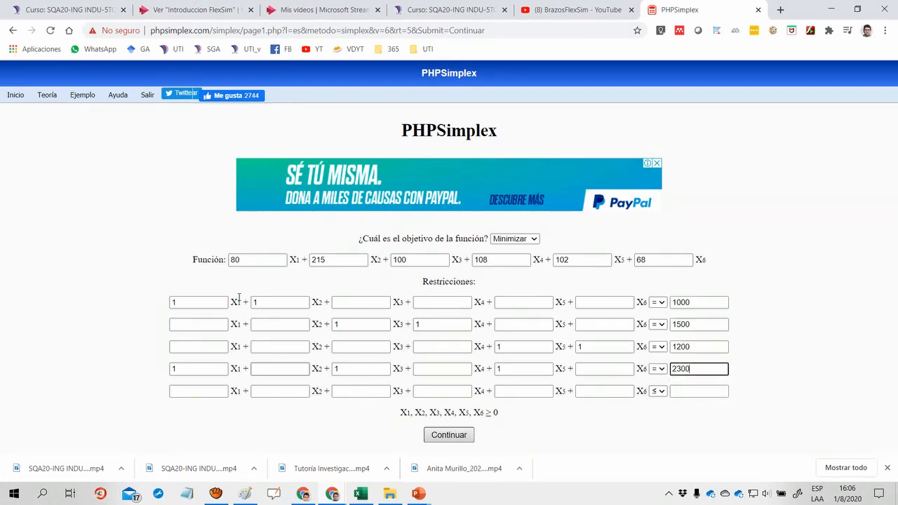
Step: Check the Miami equation in Excel's D33 and enter the fifth PHPSimplex constraint as 1 X2 + 1 X4 + 1 X6 = 1400
{"action": "key", "text": "alt+Tab"}
{"action": "key", "text": "Down"}
{"action": "key", "text": "Down"}
{"action": "key", "text": "Down"}
{"action": "key", "text": "Down"}
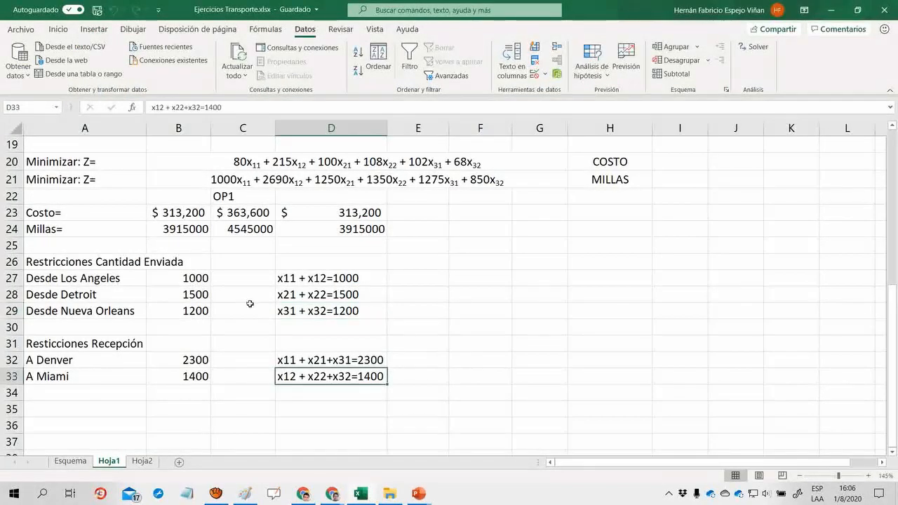
{"action": "key", "text": "alt+Tab"}
{"action": "key", "text": "Tab"}
{"action": "type", "text": "1"}
{"action": "key", "text": "Tab"}
{"action": "key", "text": "Tab"}
{"action": "type", "text": "1"}
{"action": "key", "text": "Tab"}
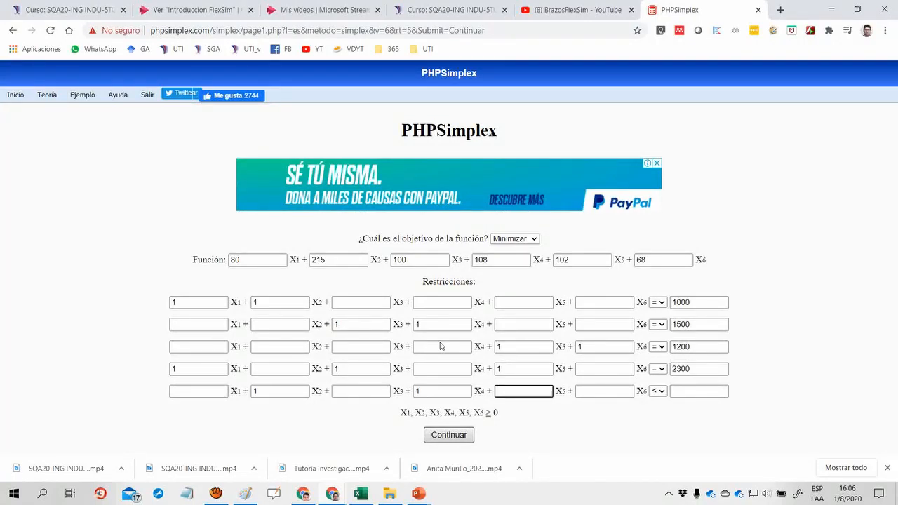
{"action": "key", "text": "Tab"}
{"action": "type", "text": "1"}
{"action": "key", "text": "Tab"}
{"action": "key", "text": "Tab"}
{"action": "key", "text": "alt+Tab"}
{"action": "key", "text": "alt+Tab"}
{"action": "type", "text": "1400"}
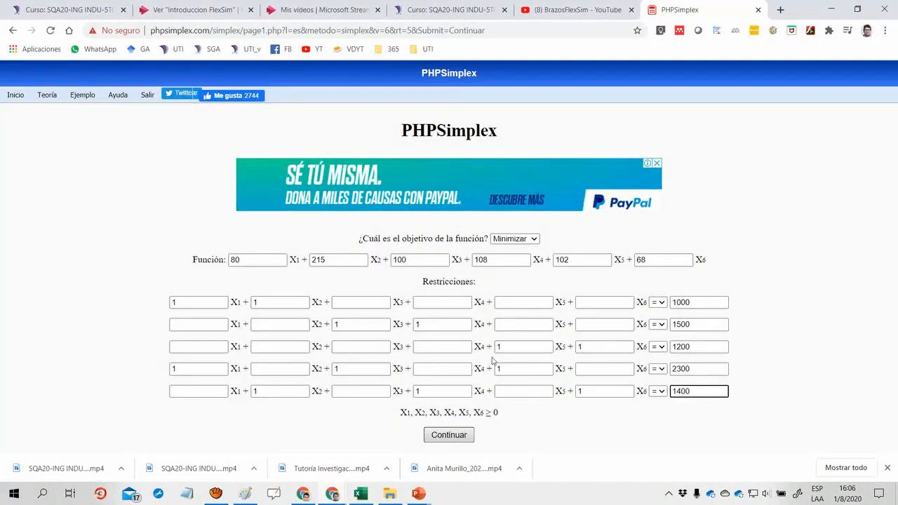
{"action": "left_click", "coordinate": [489, 364]}
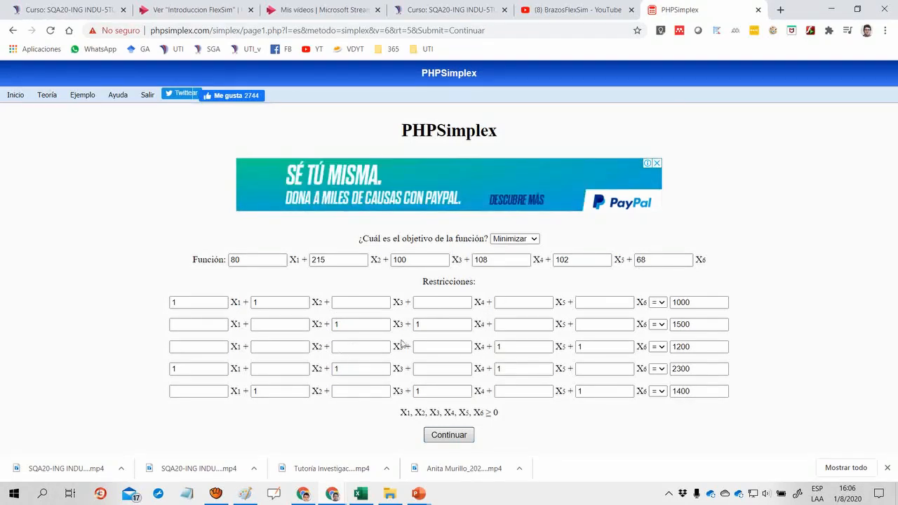
Step: Submit the cost model in PHPSimplex and advance through the two-phase simplex tables until the final optimal solution
{"action": "key", "text": "Return"}
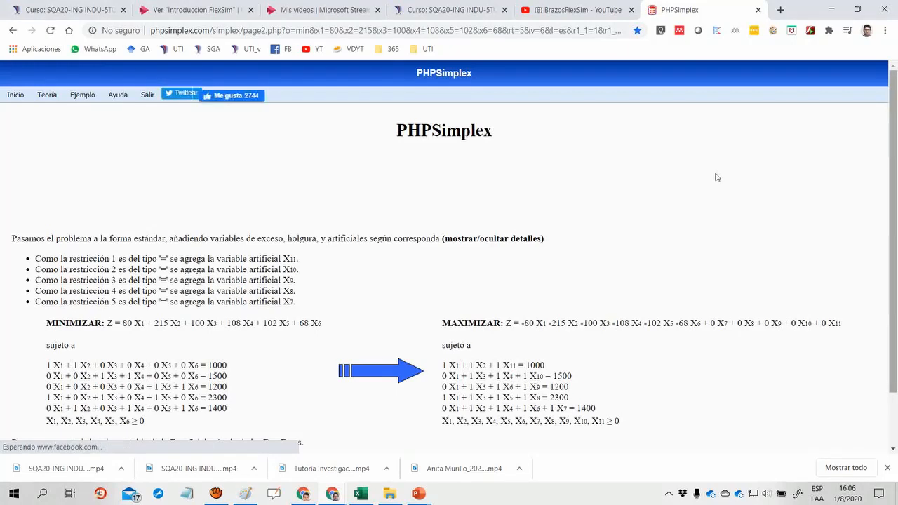
{"action": "scroll", "coordinate": [717, 189], "scroll_direction": "down", "scroll_amount": 2}
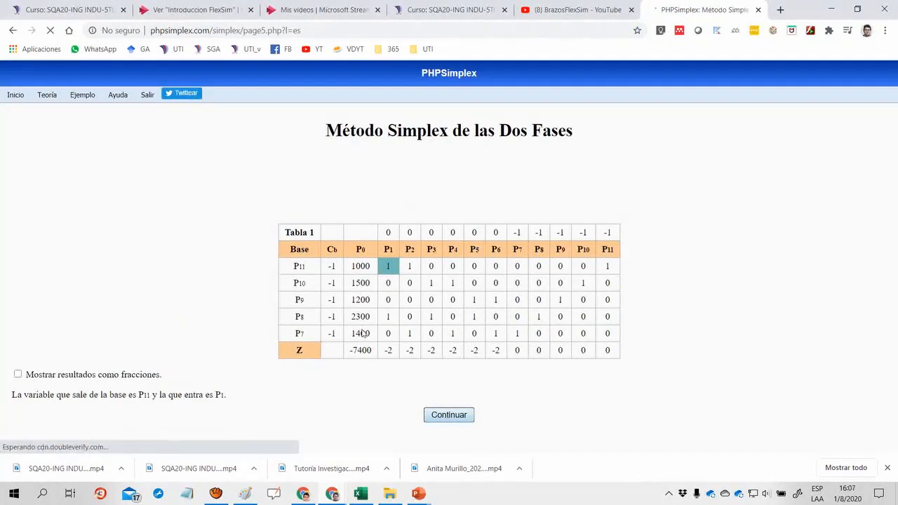
{"action": "left_click", "coordinate": [448, 414]}
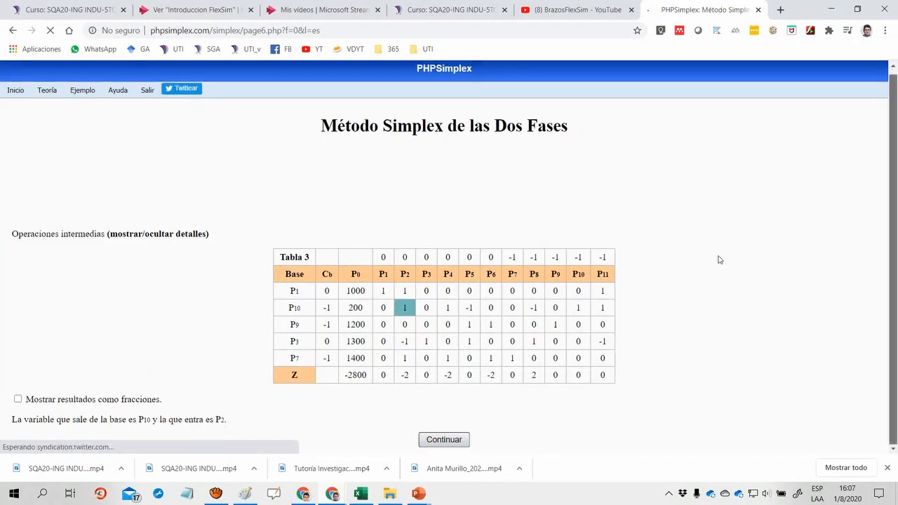
{"action": "left_click", "coordinate": [449, 442]}
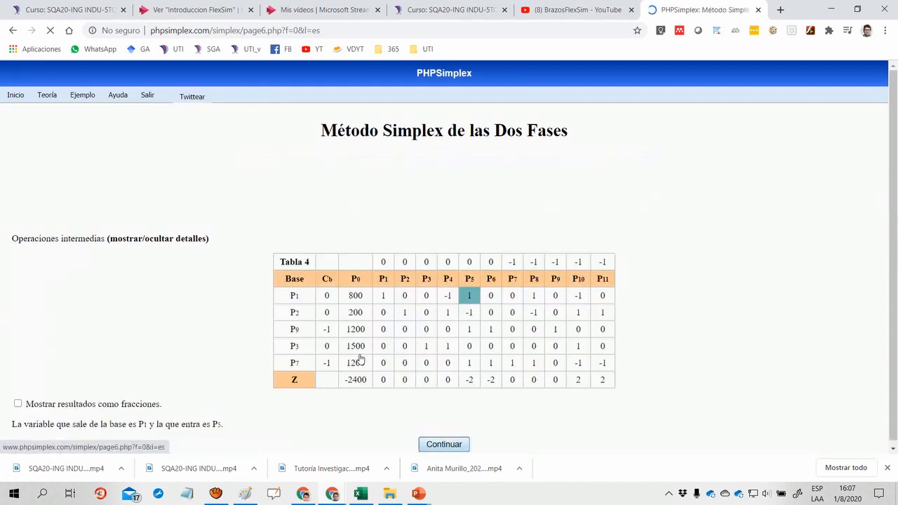
{"action": "left_click", "coordinate": [449, 443]}
{"action": "left_click", "coordinate": [444, 444]}
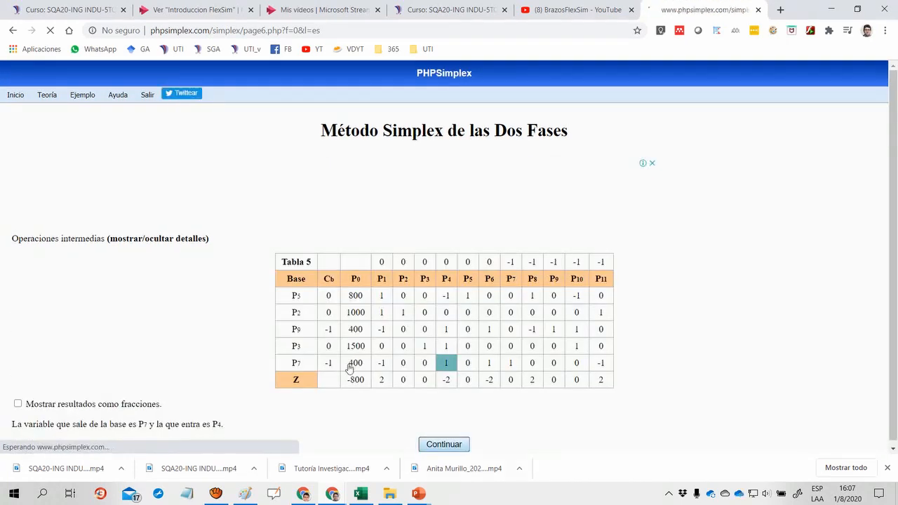
{"action": "left_click", "coordinate": [444, 444]}
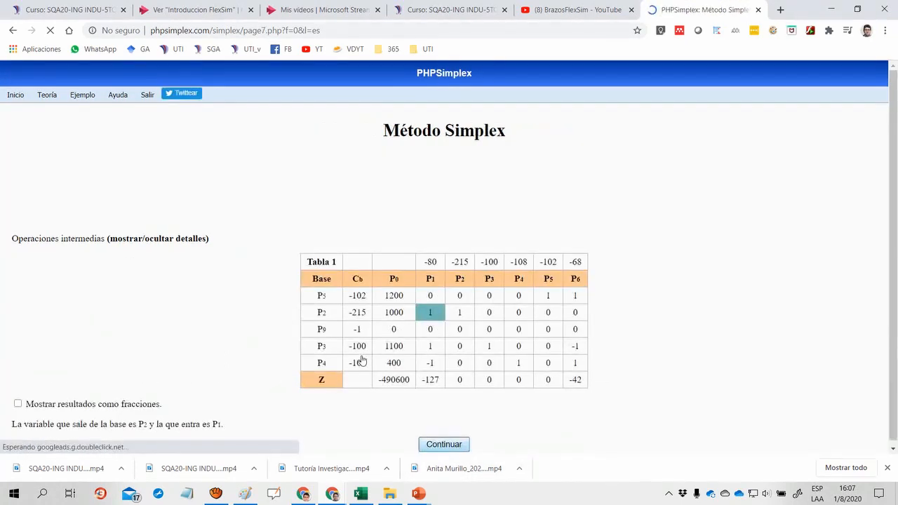
{"action": "left_click", "coordinate": [449, 445]}
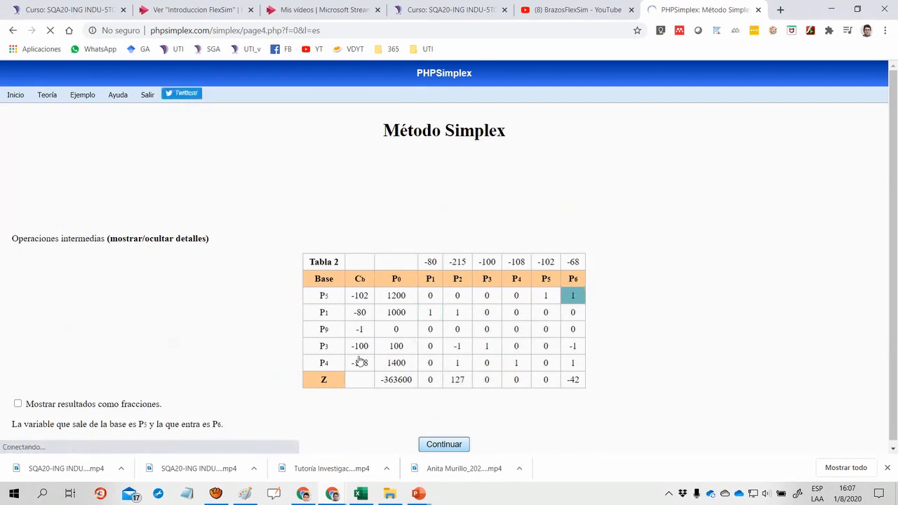
{"action": "left_click", "coordinate": [447, 444]}
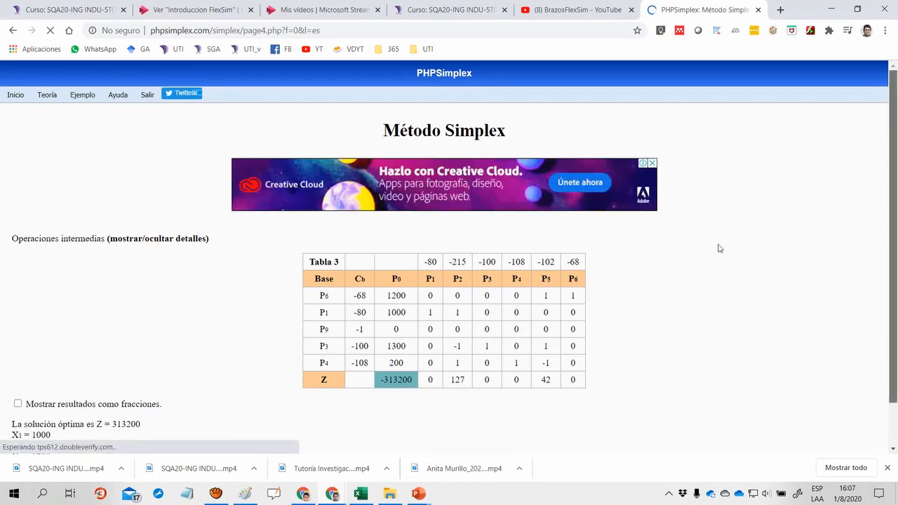
Step: Compare the optimal Z in PHPSimplex with the Costo value in Excel's B23
{"action": "scroll", "coordinate": [719, 248], "scroll_direction": "down", "scroll_amount": 2}
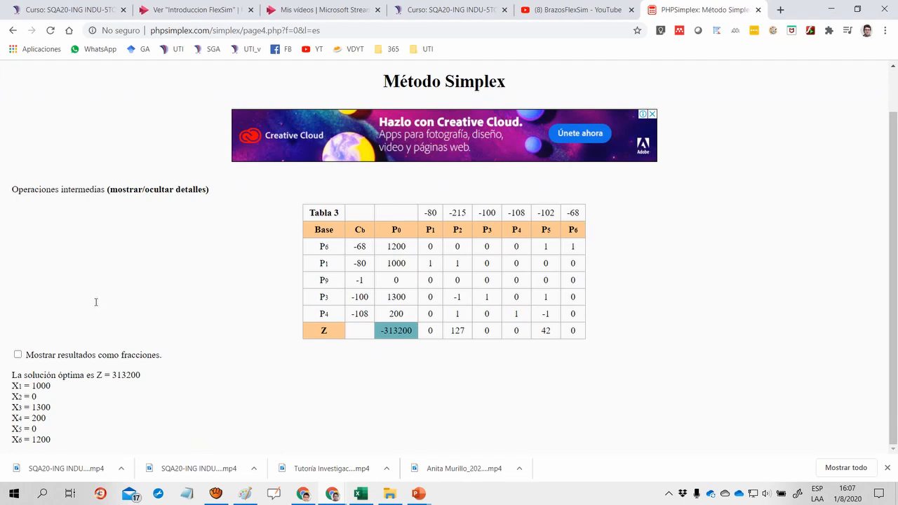
{"action": "key", "text": "alt+Tab"}
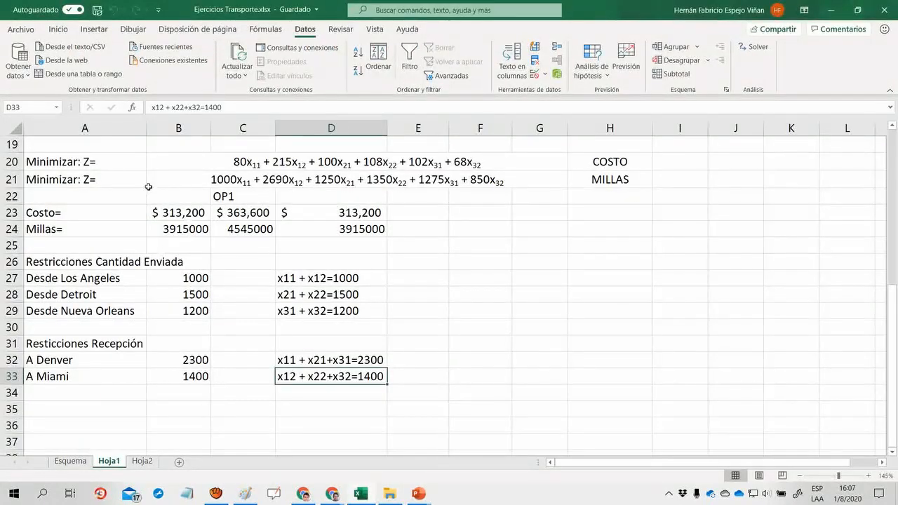
{"action": "key", "text": "alt+Tab"}
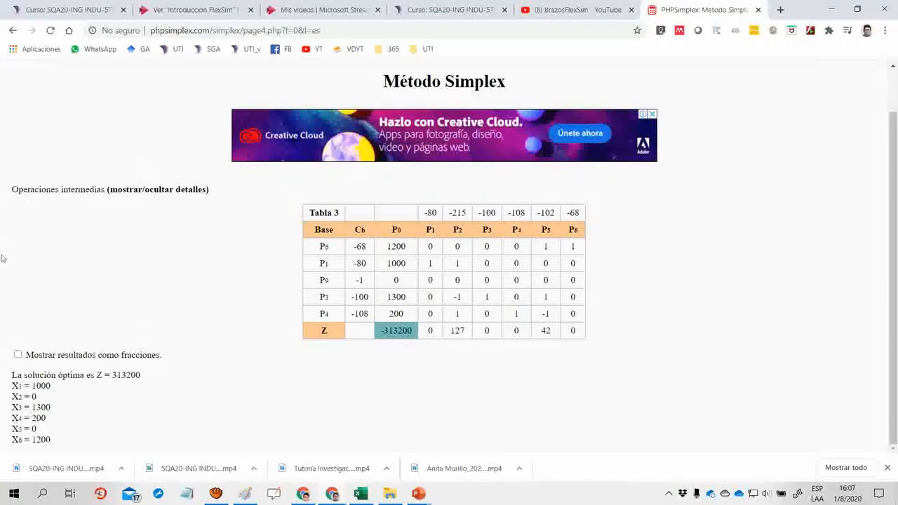
{"action": "scroll", "coordinate": [45, 348], "scroll_direction": "up", "scroll_amount": 5}
{"action": "scroll", "coordinate": [47, 349], "scroll_direction": "left", "scroll_amount": 1}
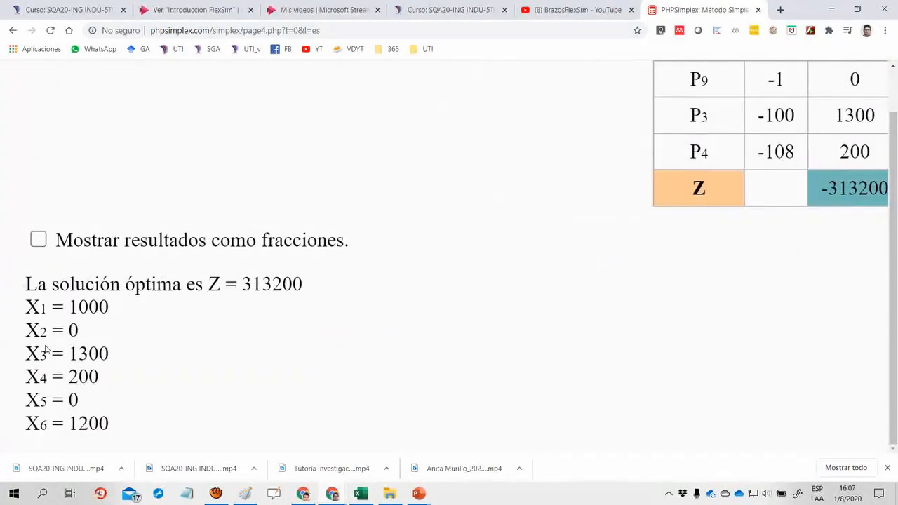
{"action": "key", "text": "alt+Tab"}
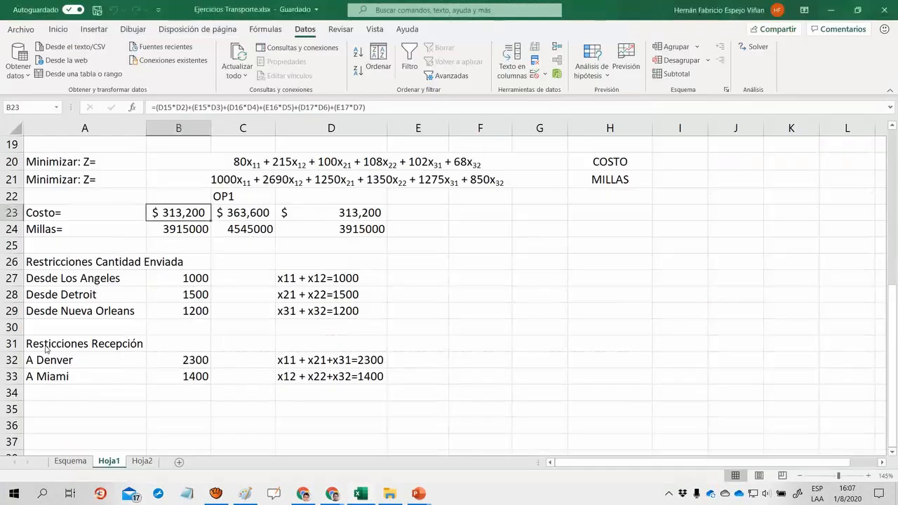
Step: Compare the PHPSimplex values of X1 to X6 with the Valor column D2:D7 on Excel's Hoja1 sheet
{"action": "key", "text": "Up"}
{"action": "key", "text": "Up"}
{"action": "key", "text": "Up"}
{"action": "key", "text": "Up"}
{"action": "key", "text": "Up"}
{"action": "key", "text": "Up"}
{"action": "key", "text": "Up"}
{"action": "key", "text": "Up"}
{"action": "key", "text": "Up"}
{"action": "key", "text": "Up"}
{"action": "key", "text": "Up"}
{"action": "key", "text": "Up"}
{"action": "key", "text": "Up"}
{"action": "key", "text": "Up"}
{"action": "key", "text": "Up"}
{"action": "key", "text": "Up"}
{"action": "key", "text": "Up"}
{"action": "key", "text": "Up"}
{"action": "key", "text": "Up"}
{"action": "key", "text": "Up"}
{"action": "key", "text": "Up"}
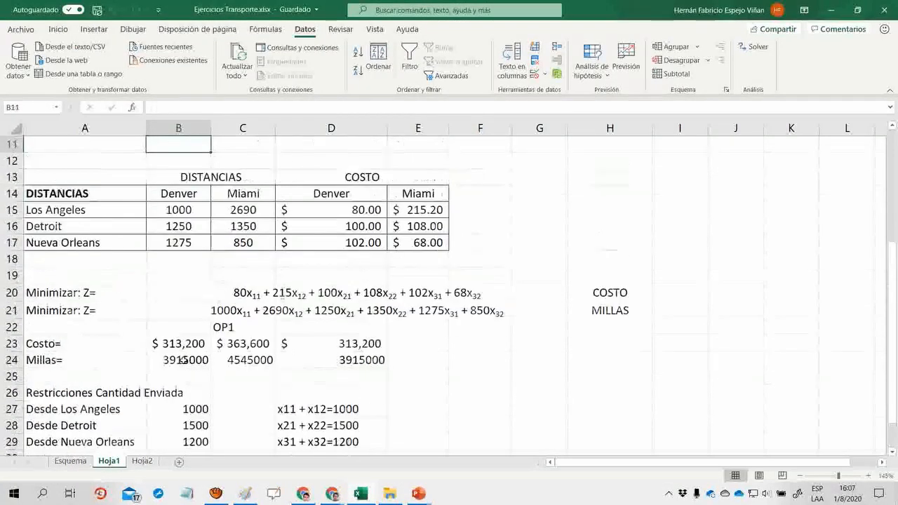
{"action": "key", "text": "Right"}
{"action": "key", "text": "Right"}
{"action": "key", "text": "Down"}
{"action": "key", "text": "alt+Tab"}
{"action": "key", "text": "alt+Tab"}
{"action": "key", "text": "Down"}
{"action": "key", "text": "Down"}
{"action": "key", "text": "Down"}
{"action": "key", "text": "alt+Tab"}
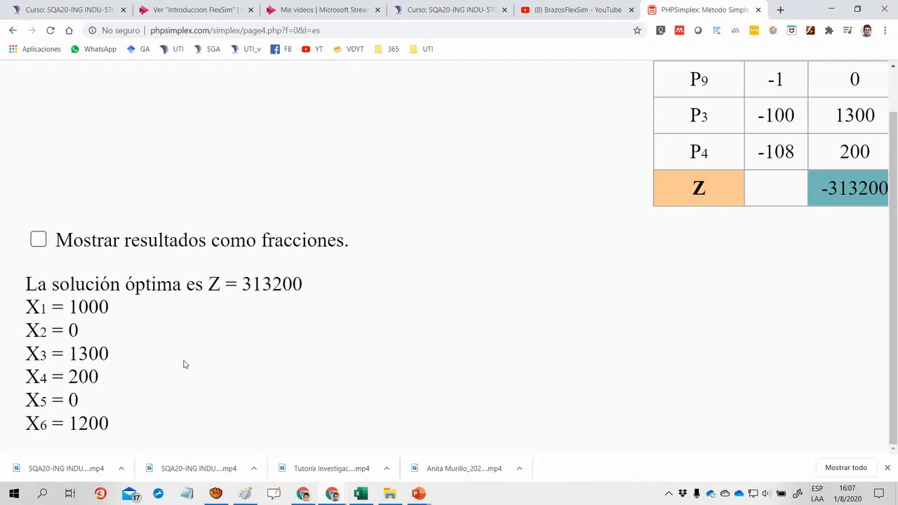
{"action": "key", "text": "alt+Tab"}
{"action": "key", "text": "Down"}
{"action": "key", "text": "alt+Tab"}
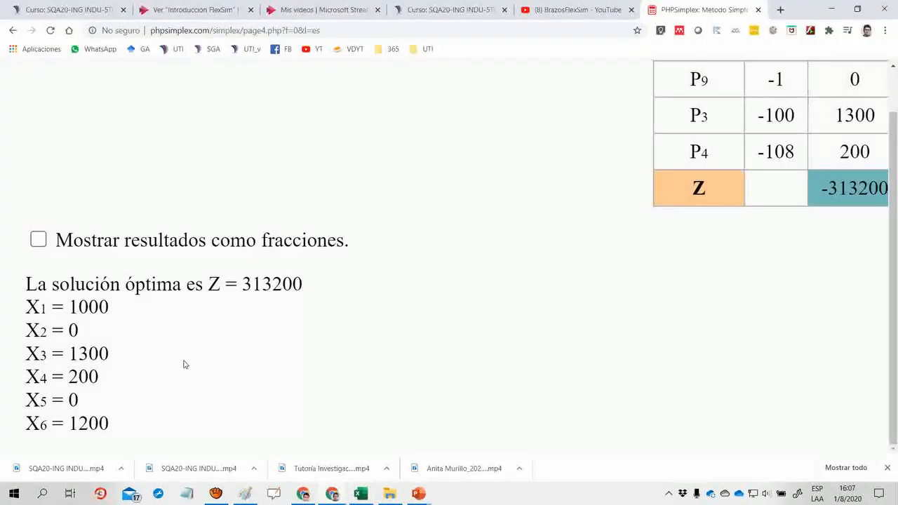
{"action": "scroll", "coordinate": [184, 364], "scroll_direction": "down", "scroll_amount": 5}
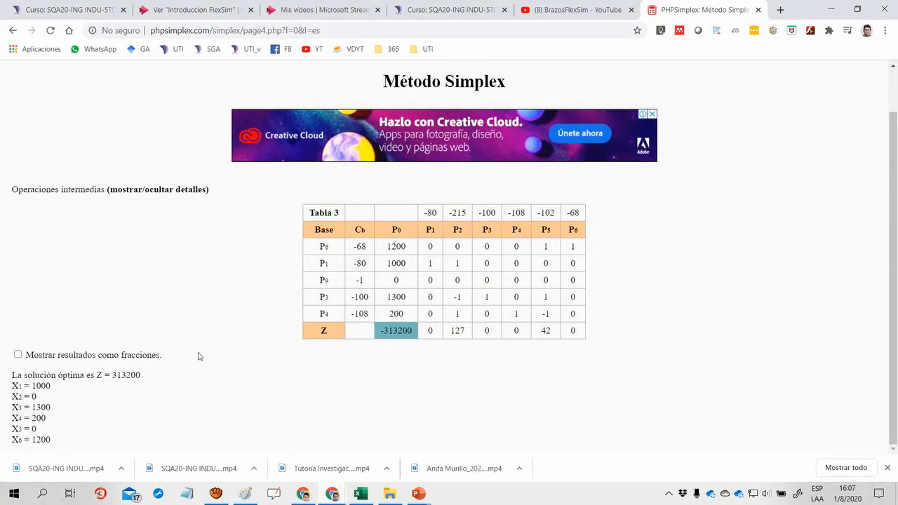
Step: Review the Hoja1 model in Excel, from the shipment values through the constraints to the miles objective function in B21
{"action": "key", "text": "alt+Tab"}
{"action": "key", "text": "Down"}
{"action": "key", "text": "Up"}
{"action": "key", "text": "Up"}
{"action": "key", "text": "Up"}
{"action": "key", "text": "Up"}
{"action": "key", "text": "Up"}
{"action": "key", "text": "Up"}
{"action": "key", "text": "Up"}
{"action": "key", "text": "Down"}
{"action": "key", "text": "Down"}
{"action": "key", "text": "Down"}
{"action": "key", "text": "Down"}
{"action": "key", "text": "Down"}
{"action": "key", "text": "Down"}
{"action": "key", "text": "Down"}
{"action": "key", "text": "Down"}
{"action": "key", "text": "Down"}
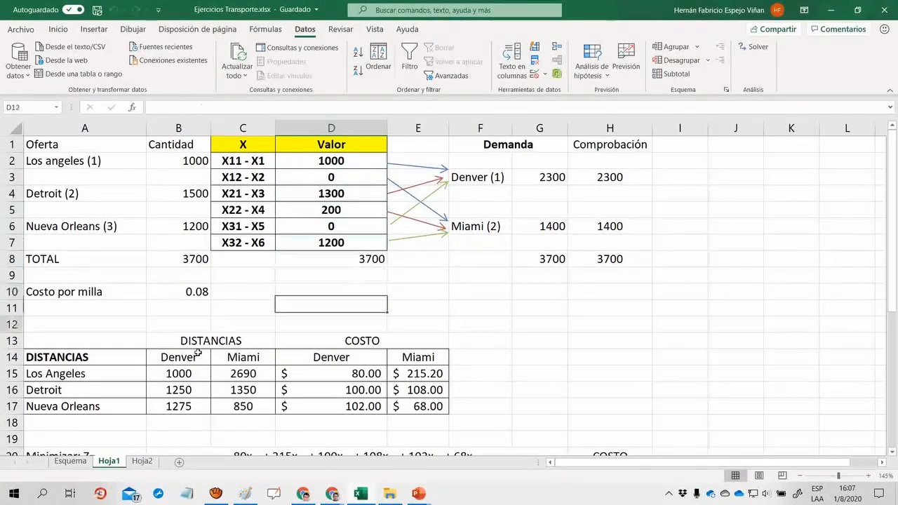
{"action": "key", "text": "Down"}
{"action": "key", "text": "Down"}
{"action": "key", "text": "Down"}
{"action": "key", "text": "Down"}
{"action": "key", "text": "Down"}
{"action": "key", "text": "Down"}
{"action": "key", "text": "Down"}
{"action": "key", "text": "Down"}
{"action": "key", "text": "Down"}
{"action": "key", "text": "Down"}
{"action": "key", "text": "Down"}
{"action": "key", "text": "Down"}
{"action": "key", "text": "Down"}
{"action": "key", "text": "Down"}
{"action": "key", "text": "Down"}
{"action": "key", "text": "Down"}
{"action": "key", "text": "Down"}
{"action": "key", "text": "Up"}
{"action": "key", "text": "Up"}
{"action": "key", "text": "Up"}
{"action": "key", "text": "Up"}
{"action": "key", "text": "Left"}
{"action": "key", "text": "Left"}
{"action": "key", "text": "Up"}
{"action": "key", "text": "Up"}
{"action": "key", "text": "Right"}
{"action": "key", "text": "Left"}
{"action": "key", "text": "Down"}
{"action": "key", "text": "Up"}
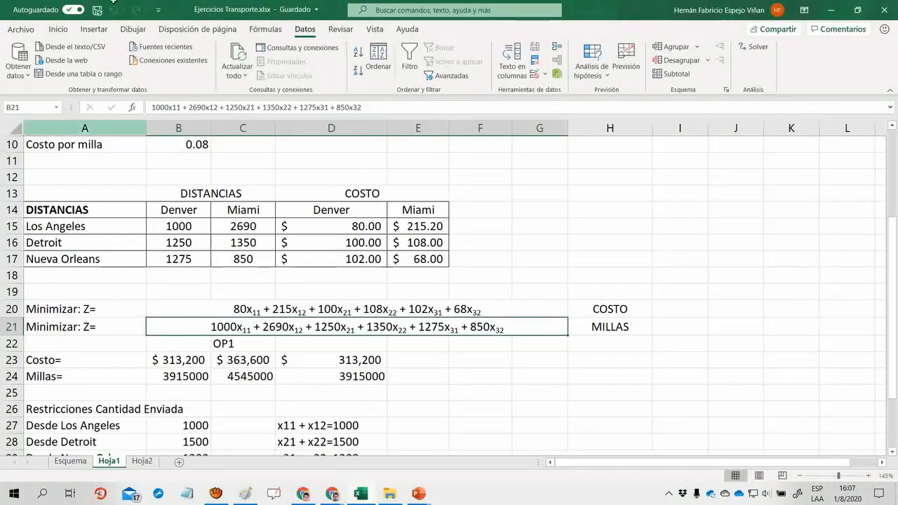
Step: Return to the PHPSimplex model form and replace the first two objective coefficients with 1000 for X1 and 2690 for X2
{"action": "key", "text": "alt+Tab"}
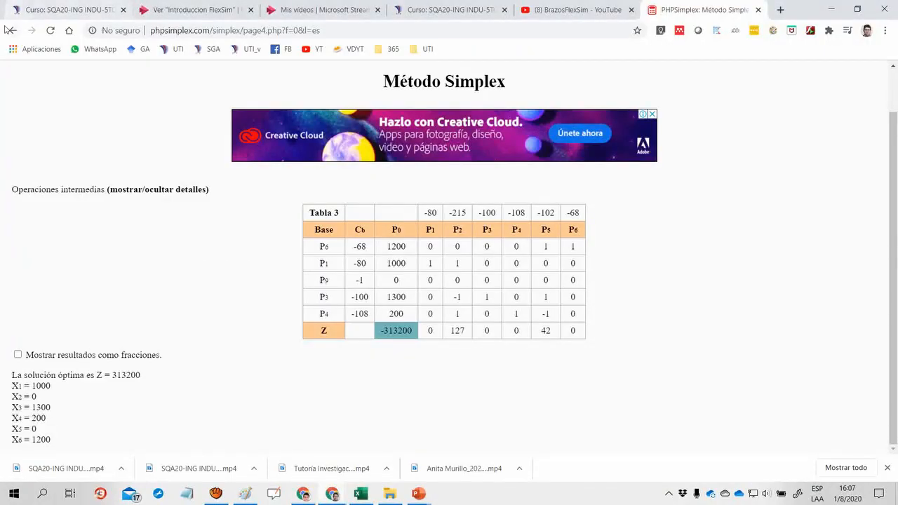
{"action": "left_click", "coordinate": [12, 30]}
{"action": "left_click", "coordinate": [12, 30]}
{"action": "left_click", "coordinate": [12, 30]}
{"action": "left_click", "coordinate": [12, 30]}
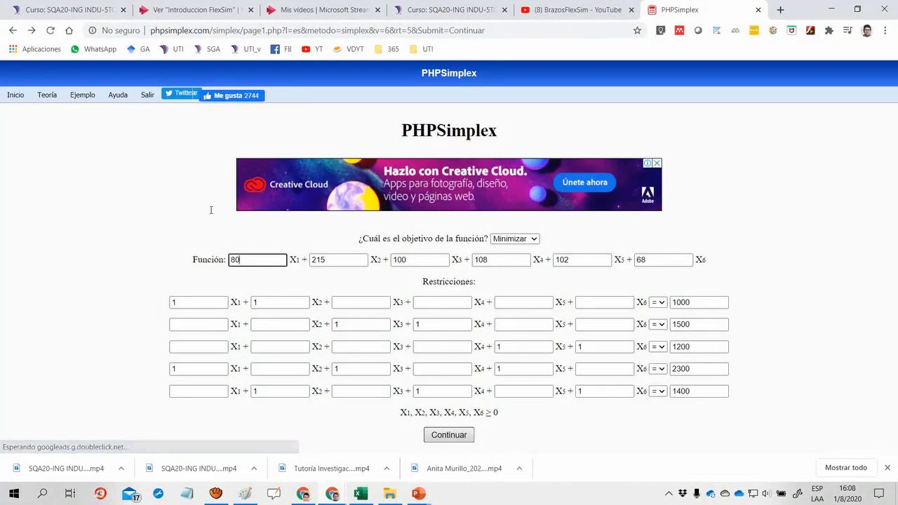
{"action": "key", "text": "BackSpace"}
{"action": "key", "text": "alt+Tab"}
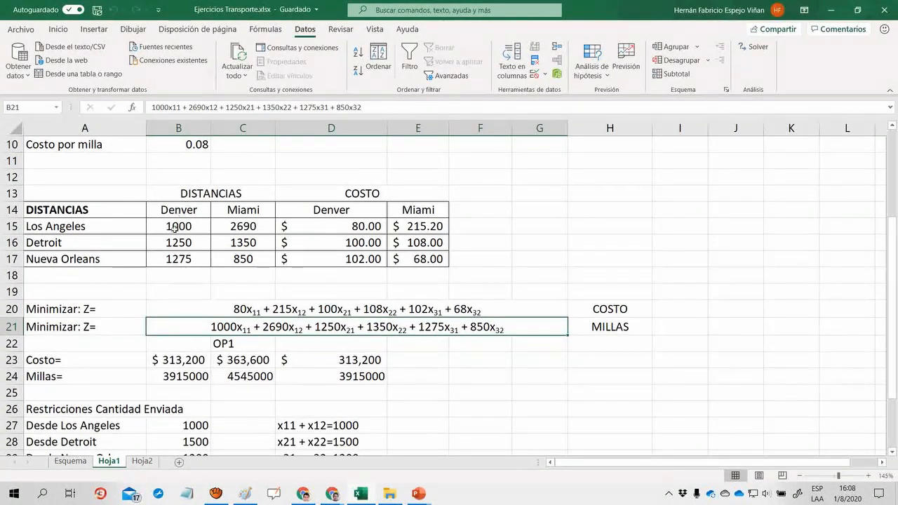
{"action": "key", "text": "alt+Tab"}
{"action": "type", "text": "000"}
{"action": "key", "text": "Tab"}
{"action": "key", "text": "alt+Tab"}
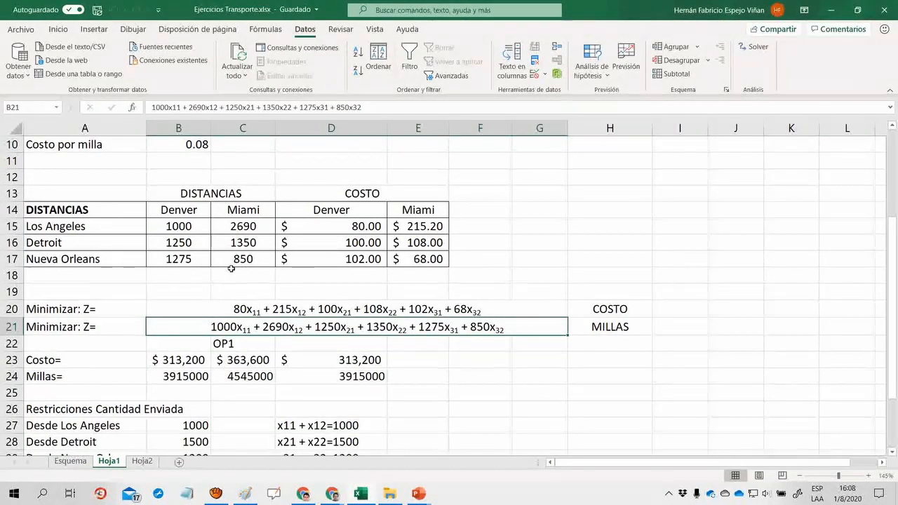
{"action": "key", "text": "alt+Tab"}
{"action": "type", "text": "2690"}
{"action": "key", "text": "Tab"}
Step: Complete the miles objective from Excel's B21, setting X3 to 1250, X4 to 1350, X5 to 1275 and X6 to 850 in PHPSimplex
{"action": "key", "text": "alt+Tab"}
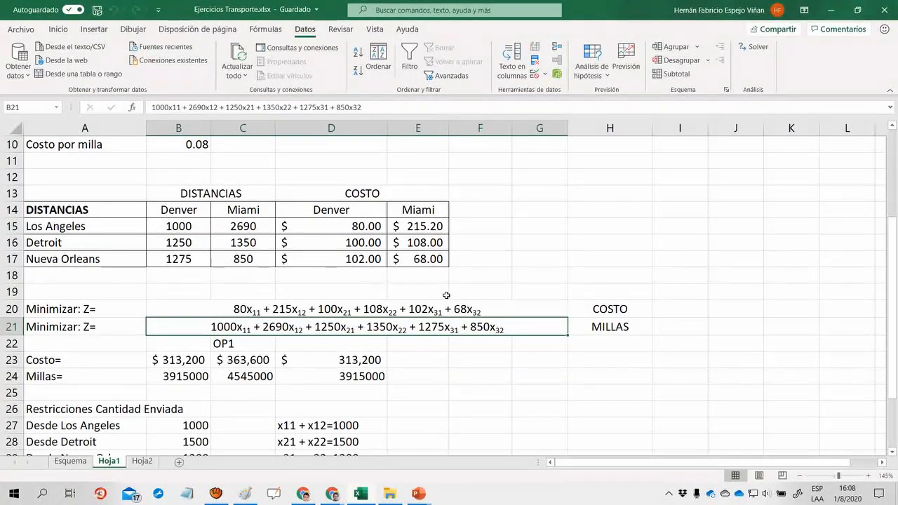
{"action": "key", "text": "alt+Tab"}
{"action": "type", "text": "1350"}
{"action": "key", "text": "Tab"}
{"action": "key", "text": "alt+Tab"}
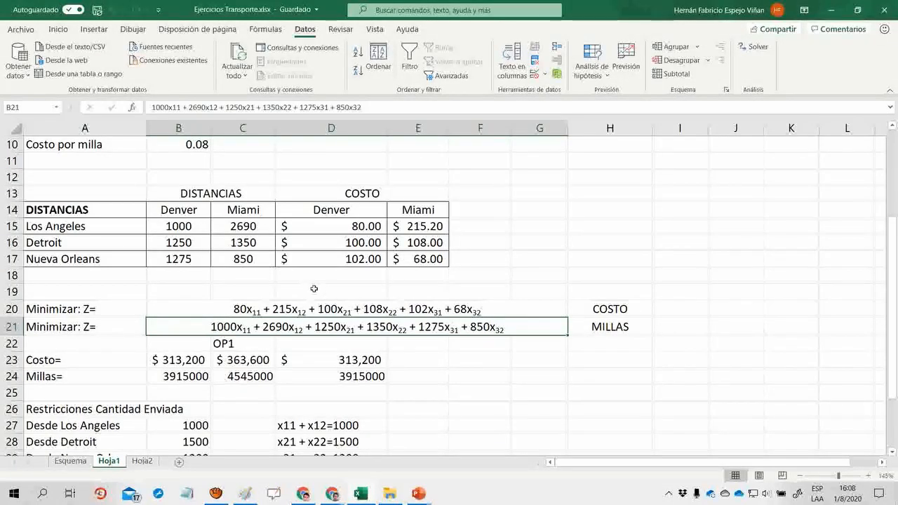
{"action": "key", "text": "alt+Tab"}
{"action": "type", "text": "1350"}
{"action": "key", "text": "Tab"}
{"action": "type", "text": "1275"}
{"action": "key", "text": "Tab"}
{"action": "key", "text": "alt+Tab"}
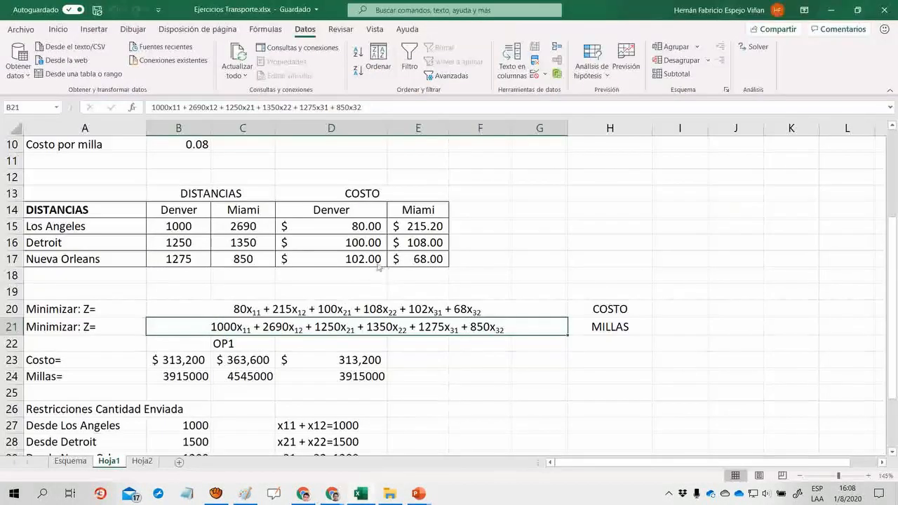
{"action": "key", "text": "alt+Tab"}
{"action": "type", "text": "850"}
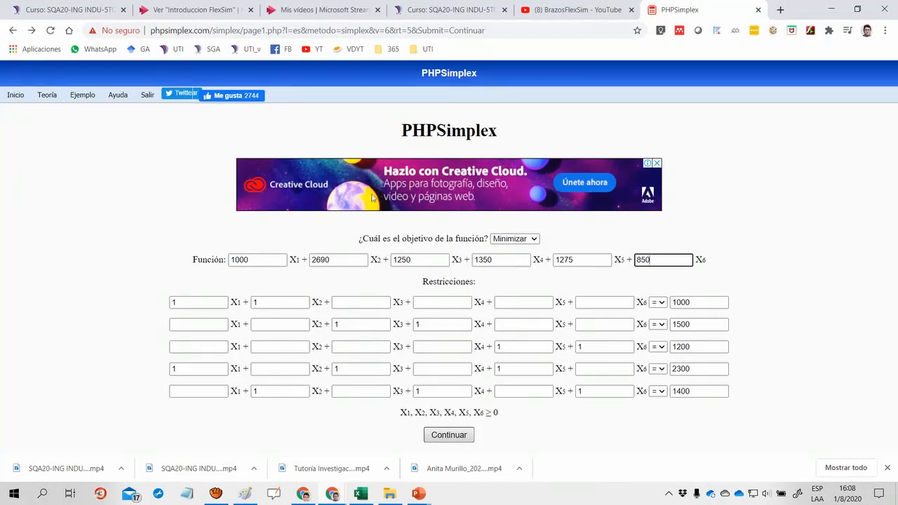
Step: Solve the miles model in PHPSimplex and compare its optimal Z with the Millas value in Excel's B24
{"action": "left_click", "coordinate": [482, 191]}
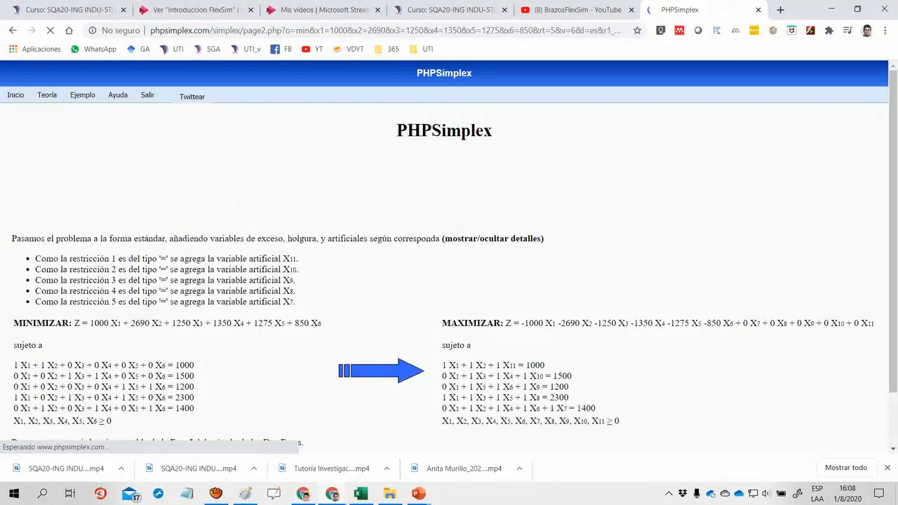
{"action": "scroll", "coordinate": [716, 319], "scroll_direction": "down", "scroll_amount": 2}
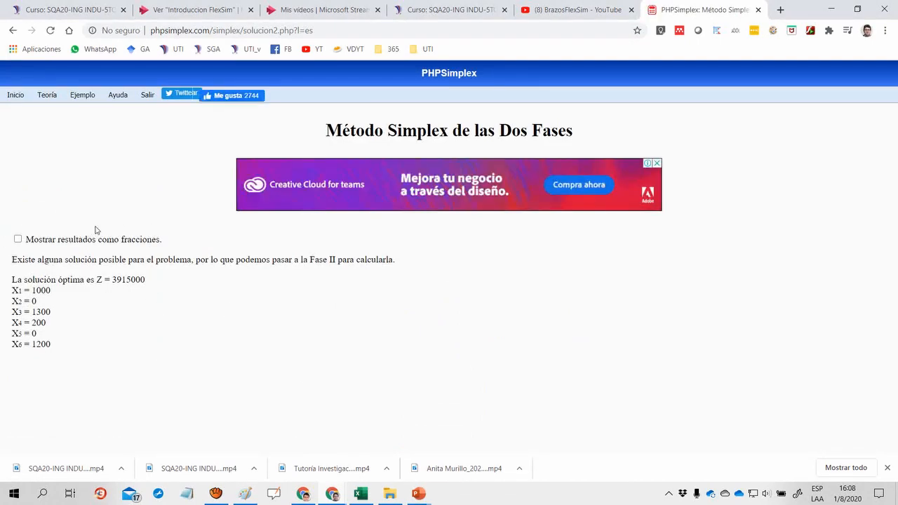
{"action": "key", "text": "alt+Tab"}
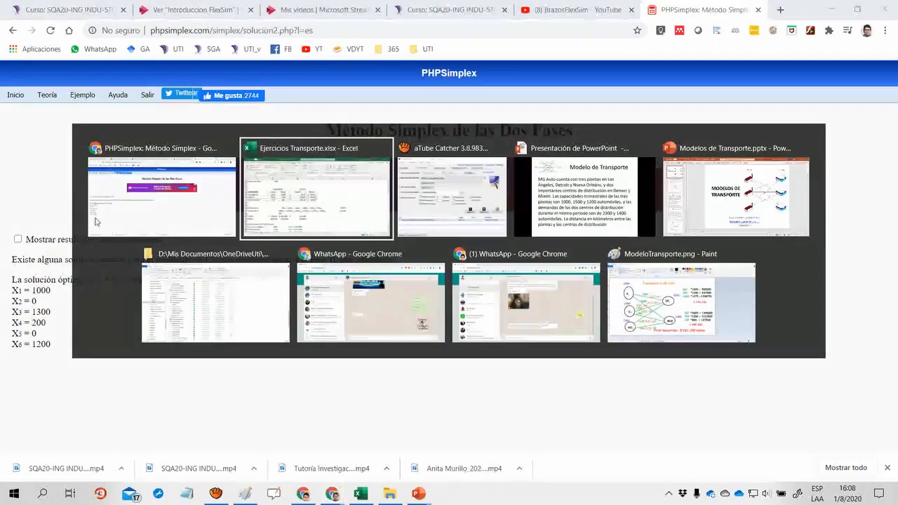
{"action": "key", "text": "Down"}
{"action": "key", "text": "Down"}
{"action": "key", "text": "Down"}
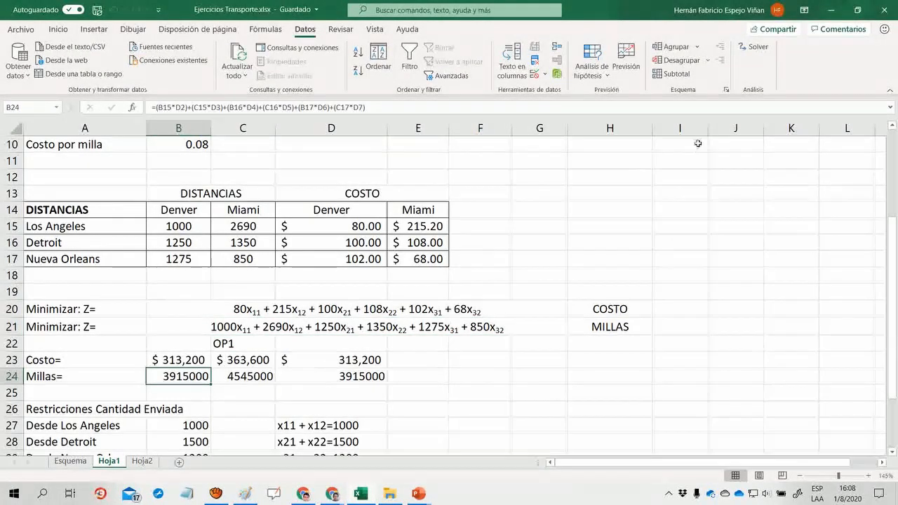
Step: Review the Solver shipment values on Hoja1 and compare them with the hand-worked network diagram on the Esquema sheet
{"action": "scroll", "coordinate": [713, 117], "scroll_direction": "up", "scroll_amount": 2}
{"action": "left_click", "coordinate": [328, 310]}
{"action": "key", "text": "alt+Tab"}
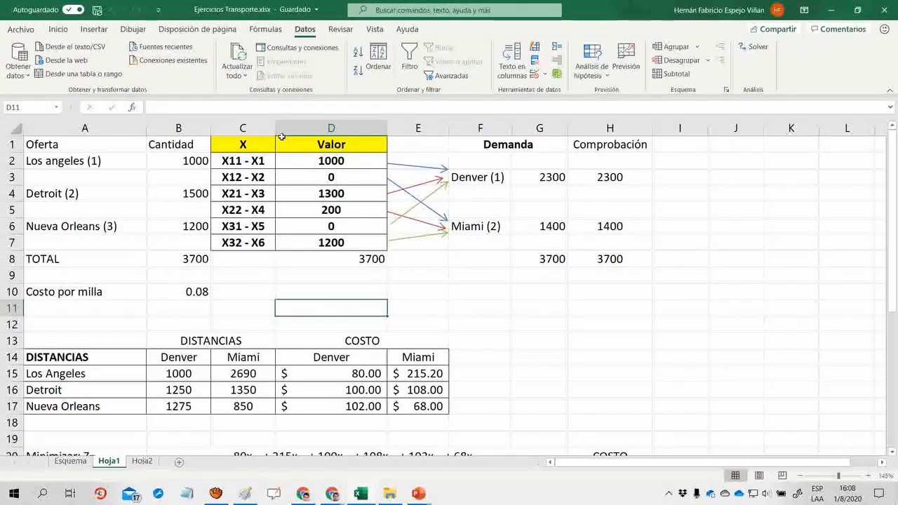
{"action": "key", "text": "Up"}
{"action": "key", "text": "Right"}
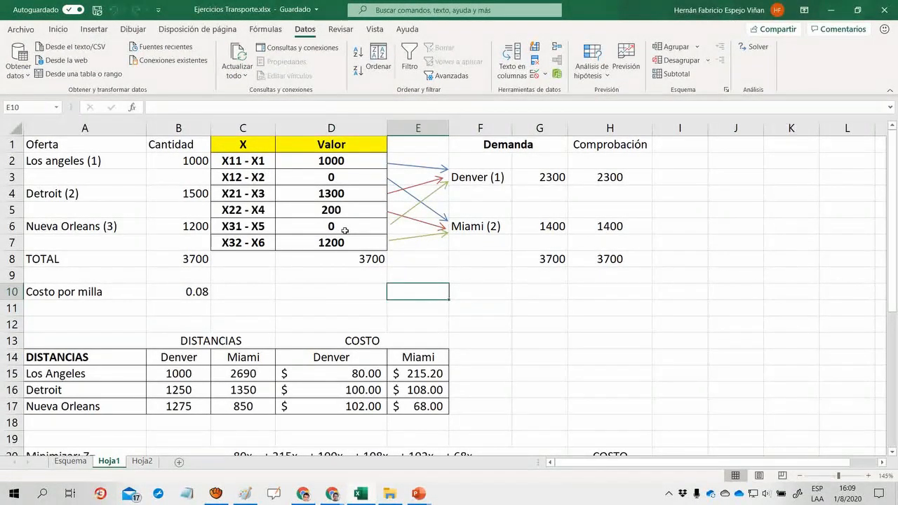
{"action": "key", "text": "ctrl+Page_Up"}
{"action": "key", "text": "ctrl+Page_Down"}
{"action": "key", "text": "ctrl+Page_Up"}
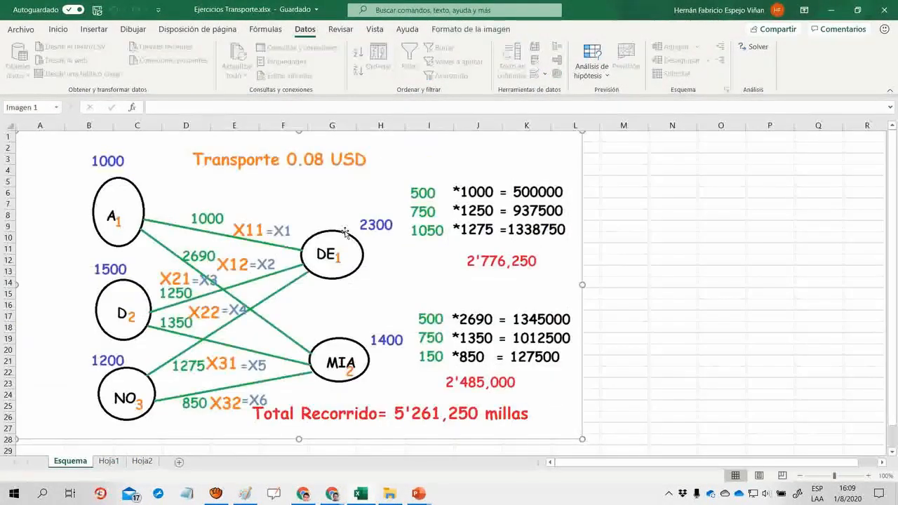
Step: Switch to the PowerPoint slideshow and advance through the Modelo de Transporte slides, from the MG Auto problem statement to the solution network
{"action": "key", "text": "alt+Tab"}
{"action": "key", "text": "alt+Tab"}
{"action": "key", "text": "alt+Tab"}
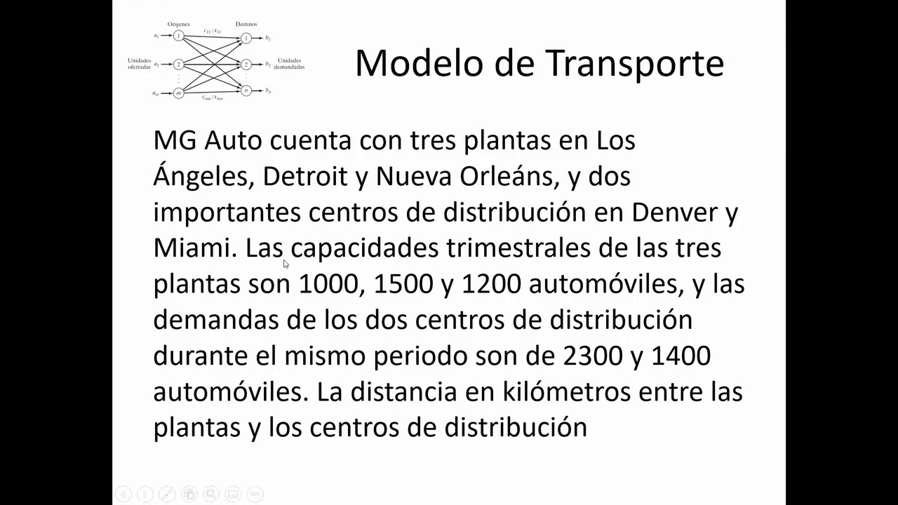
{"action": "key", "text": "Right"}
{"action": "key", "text": "Right"}
{"action": "key", "text": "Right"}
{"action": "key", "text": "Right"}
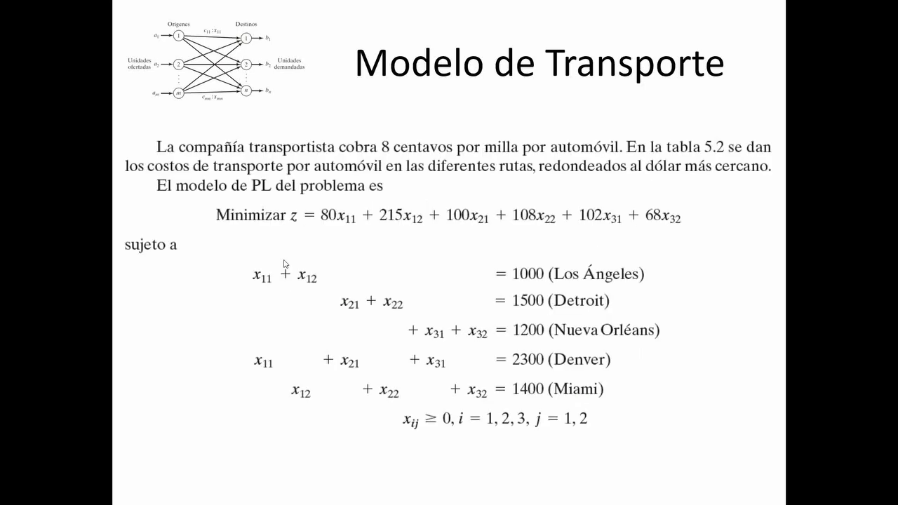
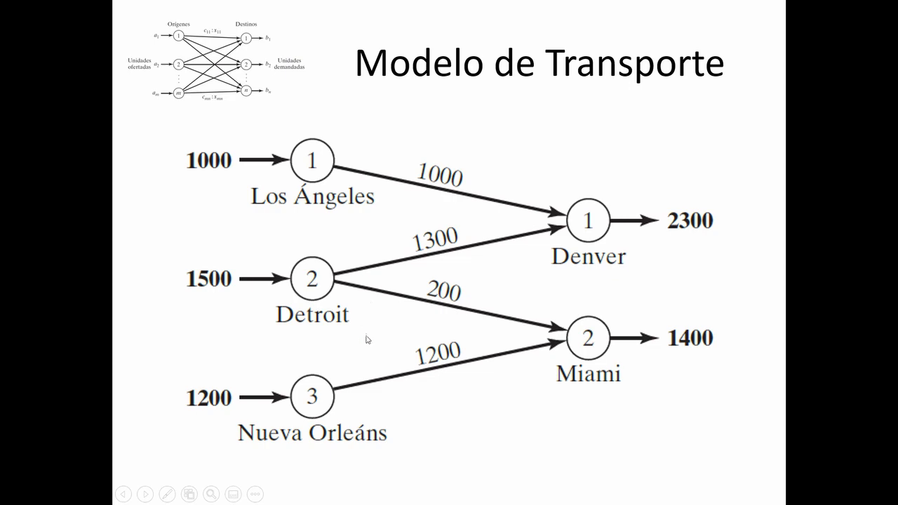
Step: Return to Excel and open Hoja2 to review its supply, demand and X11–X32 variable table
{"action": "key", "text": "alt+Tab"}
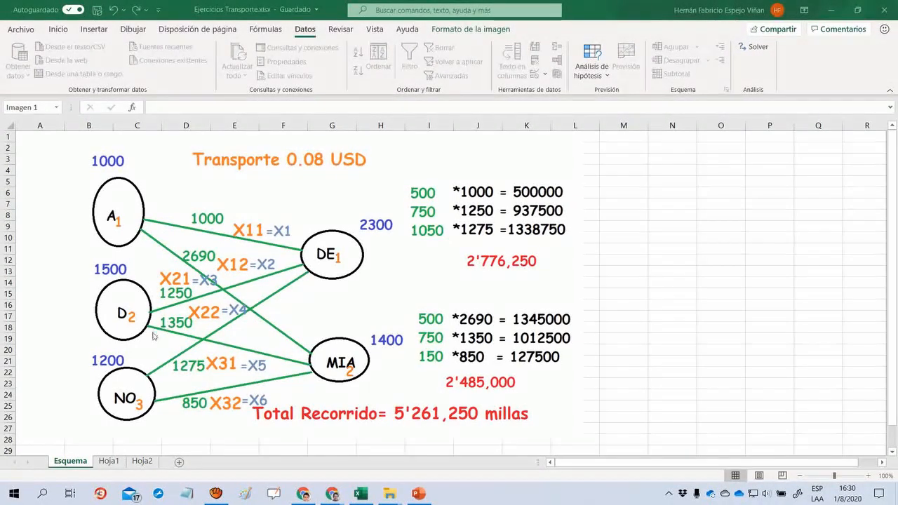
{"action": "left_click", "coordinate": [121, 372]}
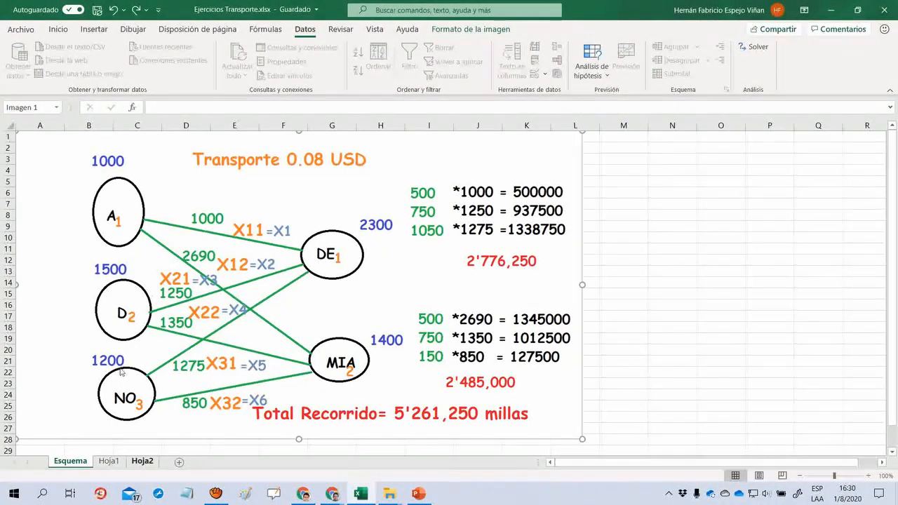
{"action": "key", "text": "ctrl+Page_Down"}
{"action": "key", "text": "ctrl+Page_Down"}
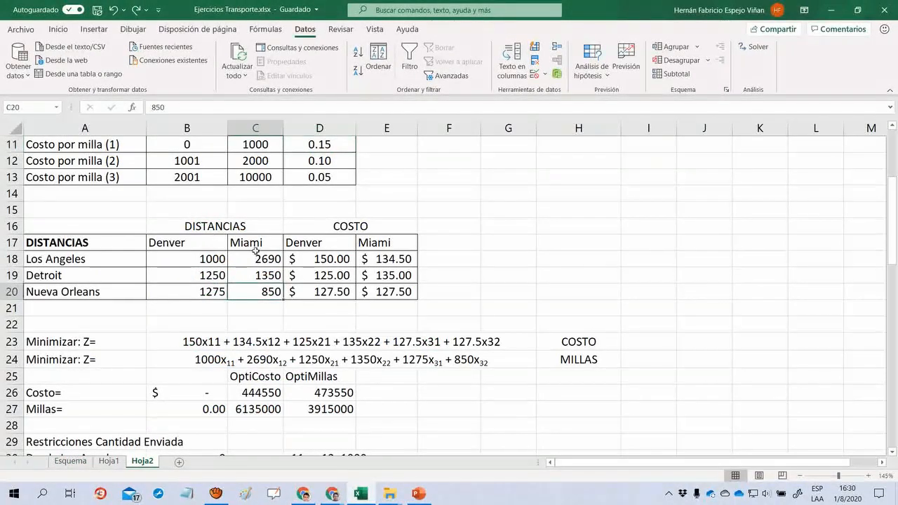
{"action": "key", "text": "Up"}
{"action": "key", "text": "Up"}
{"action": "key", "text": "Up"}
{"action": "key", "text": "Up"}
{"action": "key", "text": "Up"}
{"action": "key", "text": "Up"}
{"action": "key", "text": "Up"}
{"action": "key", "text": "Up"}
{"action": "key", "text": "Up"}
{"action": "key", "text": "Up"}
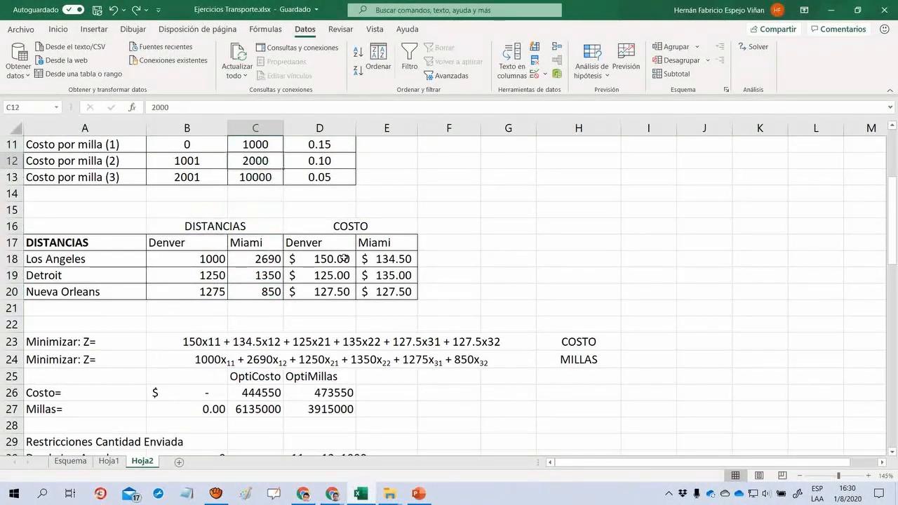
{"action": "key", "text": "Up"}
{"action": "key", "text": "Up"}
{"action": "key", "text": "Up"}
{"action": "key", "text": "Up"}
{"action": "key", "text": "Up"}
{"action": "key", "text": "Up"}
{"action": "key", "text": "Up"}
{"action": "key", "text": "Up"}
{"action": "key", "text": "Up"}
{"action": "key", "text": "Down"}
{"action": "key", "text": "Down"}
{"action": "key", "text": "Down"}
{"action": "key", "text": "Down"}
{"action": "key", "text": "Down"}
{"action": "key", "text": "Down"}
{"action": "key", "text": "Down"}
{"action": "key", "text": "Down"}
{"action": "key", "text": "Down"}
{"action": "key", "text": "Down"}
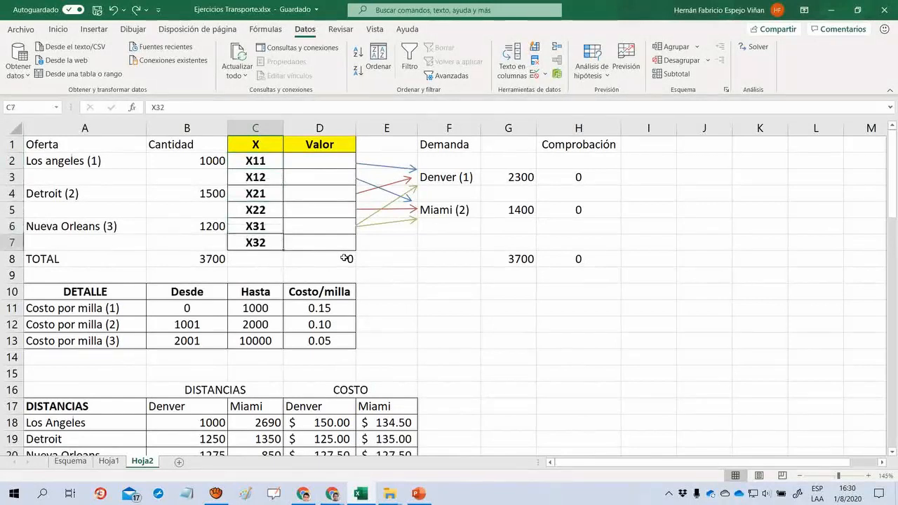
Step: Examine the three cost-per-mile tiers in D11:D13 and the nested SI formulas that apply them in the Hoja2 cost table
{"action": "key", "text": "Right"}
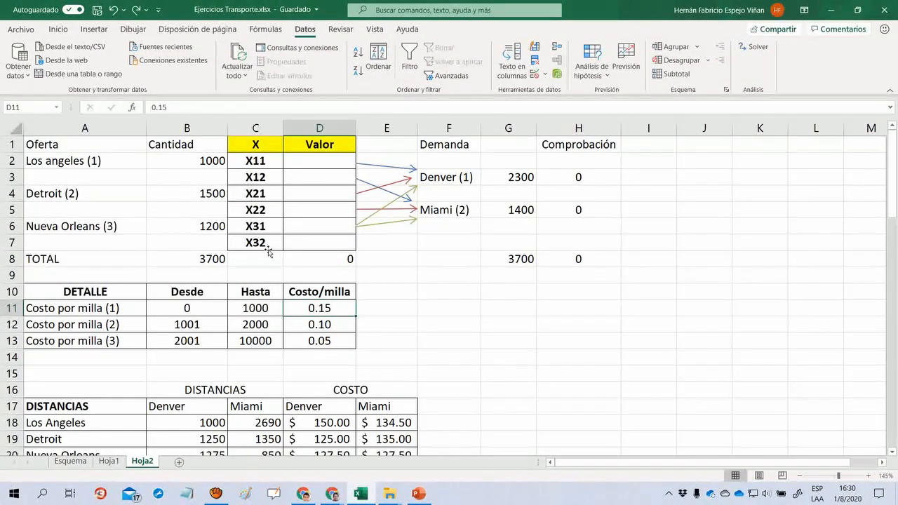
{"action": "key", "text": "Down"}
{"action": "key", "text": "Down"}
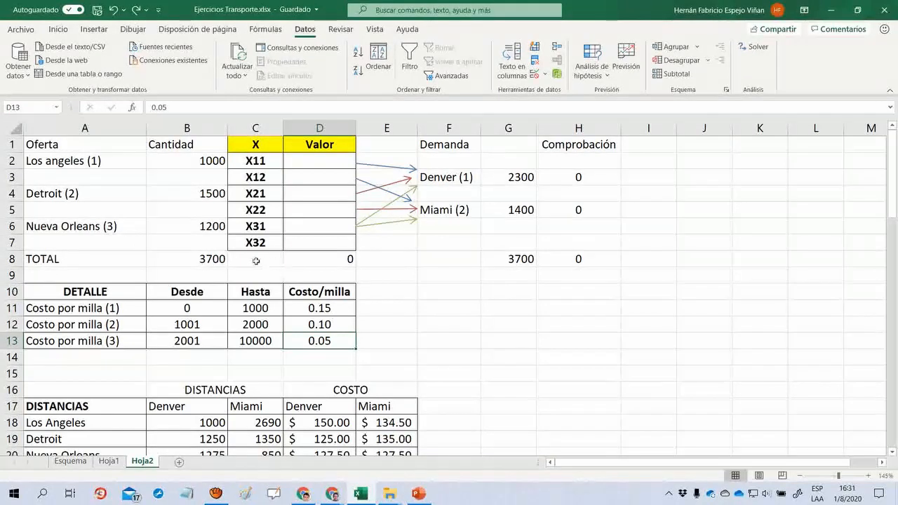
{"action": "key", "text": "Up"}
{"action": "key", "text": "Up"}
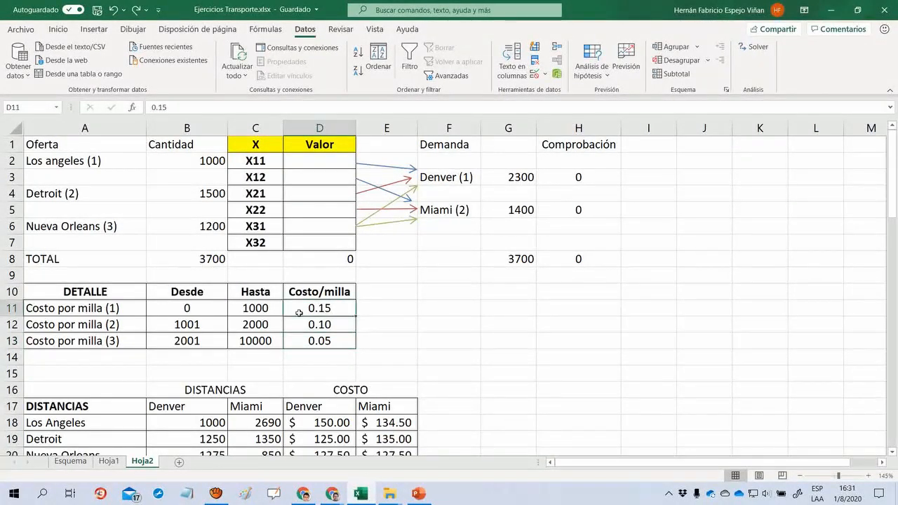
{"action": "key", "text": "Down"}
{"action": "key", "text": "Down"}
{"action": "key", "text": "Down"}
{"action": "key", "text": "Down"}
{"action": "key", "text": "Down"}
{"action": "key", "text": "Down"}
{"action": "key", "text": "Down"}
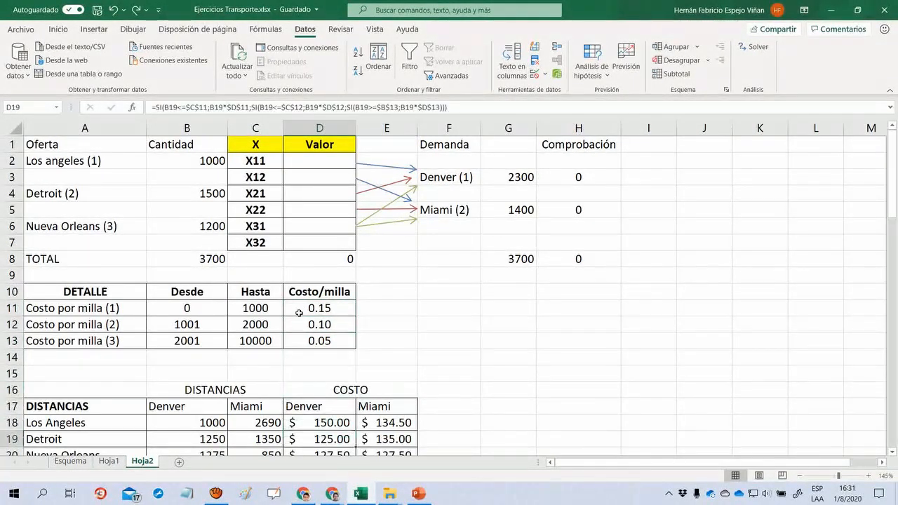
{"action": "key", "text": "Down"}
{"action": "key", "text": "Down"}
{"action": "key", "text": "Down"}
{"action": "key", "text": "Down"}
{"action": "key", "text": "Up"}
{"action": "key", "text": "Up"}
{"action": "key", "text": "Up"}
{"action": "key", "text": "Up"}
{"action": "key", "text": "Up"}
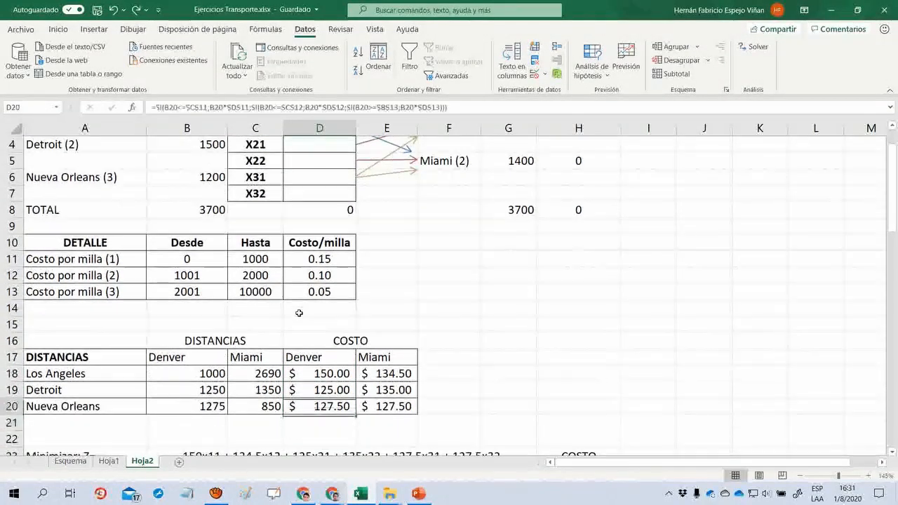
{"action": "key", "text": "Down"}
{"action": "key", "text": "Down"}
{"action": "key", "text": "Down"}
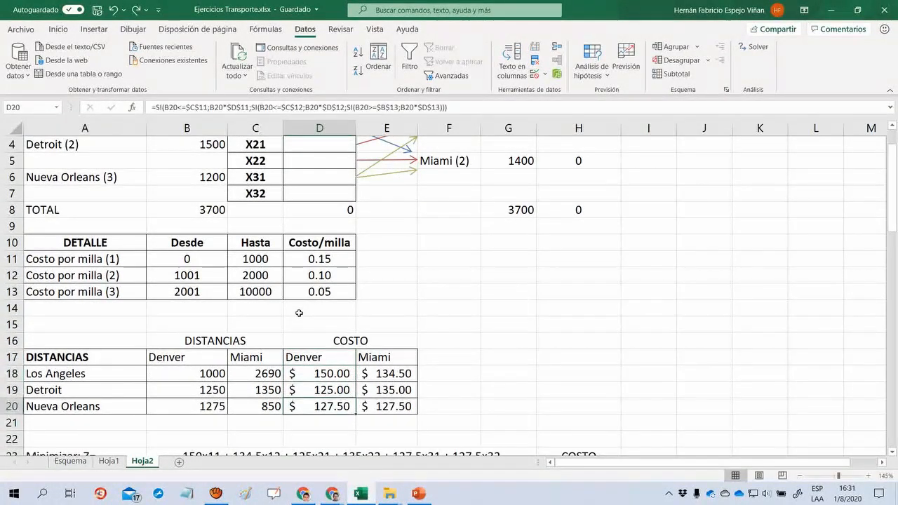
{"action": "key", "text": "Right"}
{"action": "key", "text": "Up"}
{"action": "key", "text": "Up"}
{"action": "key", "text": "Left"}
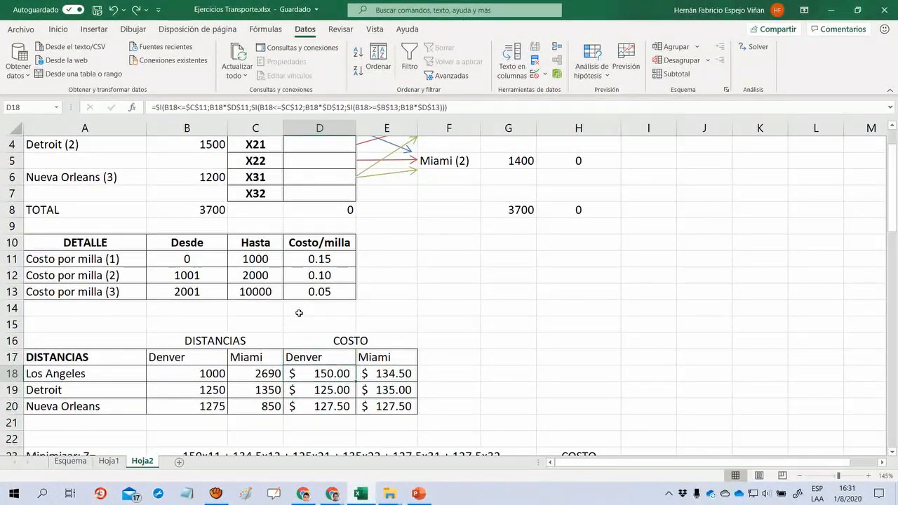
Step: Set the cost per mile of all three distance tiers in D11:D13 to 0.08
{"action": "key", "text": "Up"}
{"action": "key", "text": "Up"}
{"action": "key", "text": "Up"}
{"action": "key", "text": "Up"}
{"action": "key", "text": "Up"}
{"action": "key", "text": "Up"}
{"action": "key", "text": "Up"}
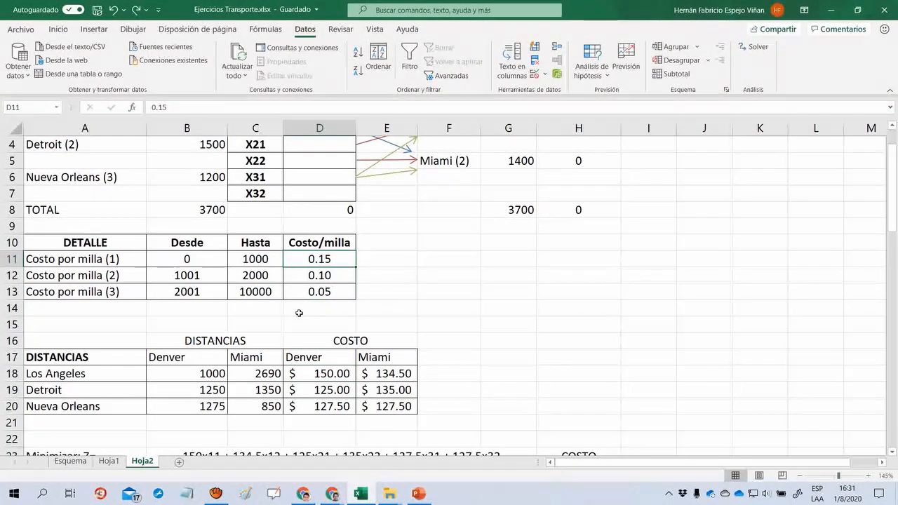
{"action": "type", "text": "0.08"}
{"action": "key", "text": "Return"}
{"action": "type", "text": "0.08"}
{"action": "key", "text": "Return"}
{"action": "type", "text": "0.08"}
{"action": "key", "text": "Return"}
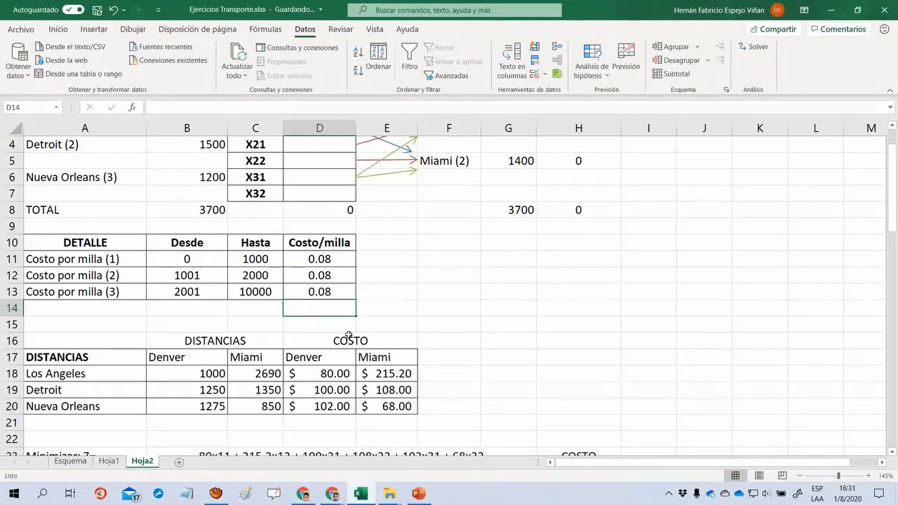
Step: Examine how the uniform rate affects the COSTO objective function and the route costs in D18:E20
{"action": "key", "text": "Down"}
{"action": "key", "text": "Down"}
{"action": "key", "text": "Down"}
{"action": "key", "text": "Down"}
{"action": "key", "text": "Down"}
{"action": "key", "text": "Down"}
{"action": "key", "text": "Down"}
{"action": "key", "text": "Down"}
{"action": "key", "text": "Down"}
{"action": "key", "text": "Down"}
{"action": "key", "text": "Down"}
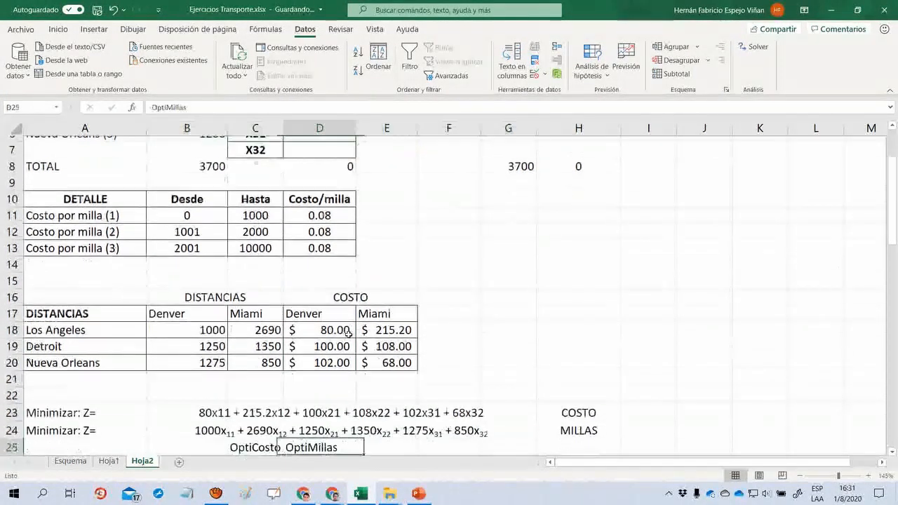
{"action": "key", "text": "Up"}
{"action": "key", "text": "Up"}
{"action": "key", "text": "Up"}
{"action": "key", "text": "Up"}
{"action": "key", "text": "Up"}
{"action": "key", "text": "Up"}
{"action": "key", "text": "Up"}
{"action": "key", "text": "Up"}
{"action": "key", "text": "Up"}
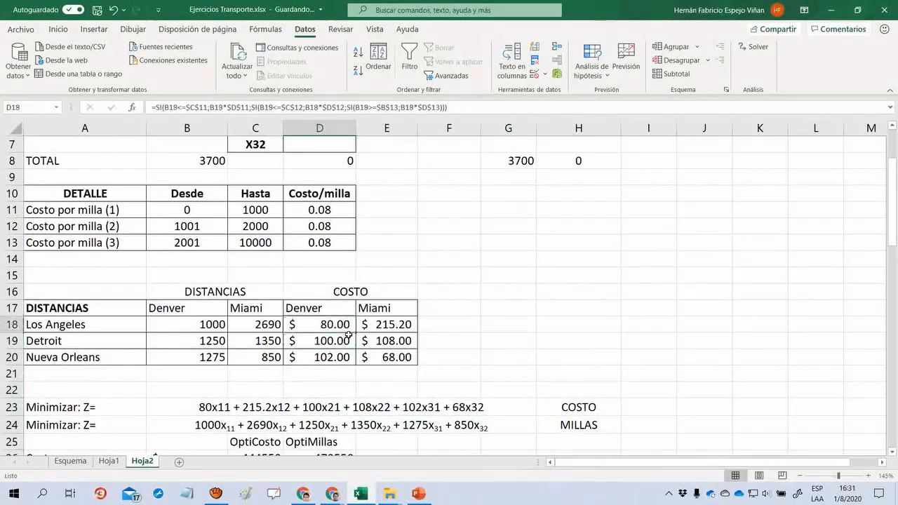
Step: Restore the tiered cost per mile on Hoja2: 0.05 in D13, 0.1 in D12 and 0.15 in D11
{"action": "key", "text": "Up"}
{"action": "key", "text": "Up"}
{"action": "key", "text": "Up"}
{"action": "type", "text": "0.05"}
{"action": "key", "text": "Up"}
{"action": "type", "text": "0.1"}
{"action": "key", "text": "ctrl+Return"}
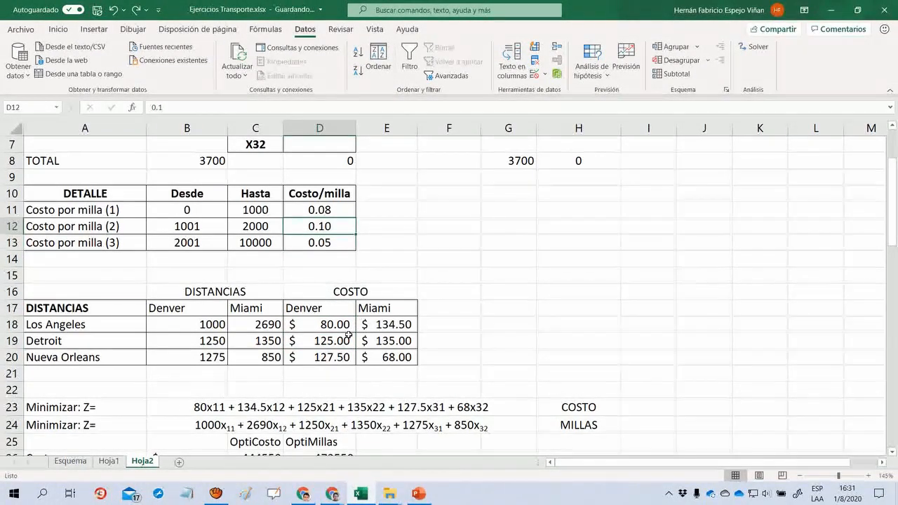
{"action": "key", "text": "Up"}
{"action": "type", "text": "0.15"}
{"action": "key", "text": "ctrl+Return"}
Step: Check the route costs in D18:E20, the CONCATENAR cost objective in B23 and the distance tiers with their rates
{"action": "left_click_drag", "start_coordinate": [319, 324], "coordinate": [386, 358]}
{"action": "left_click", "coordinate": [189, 407]}
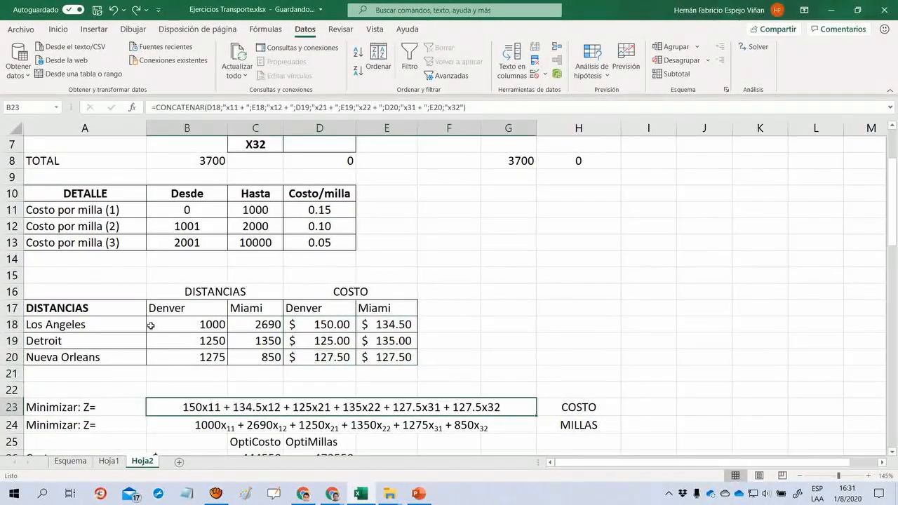
{"action": "left_click", "coordinate": [449, 341]}
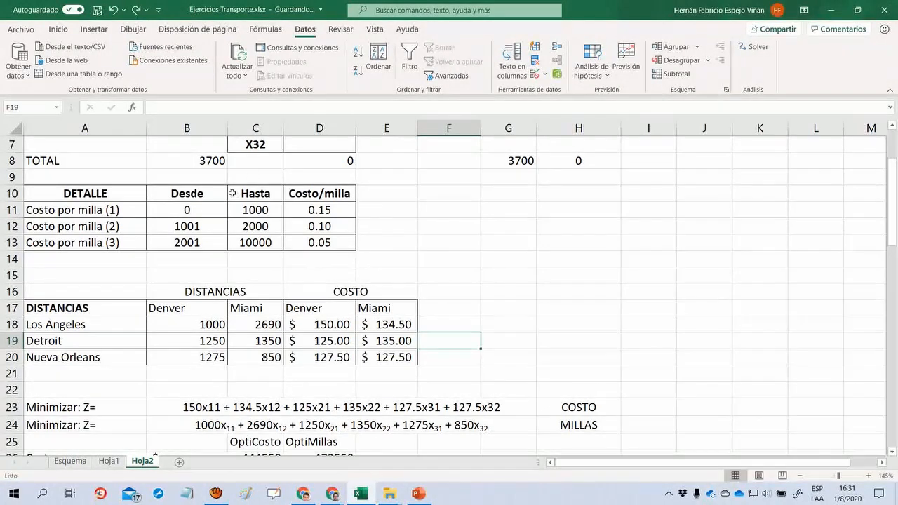
{"action": "left_click", "coordinate": [379, 243]}
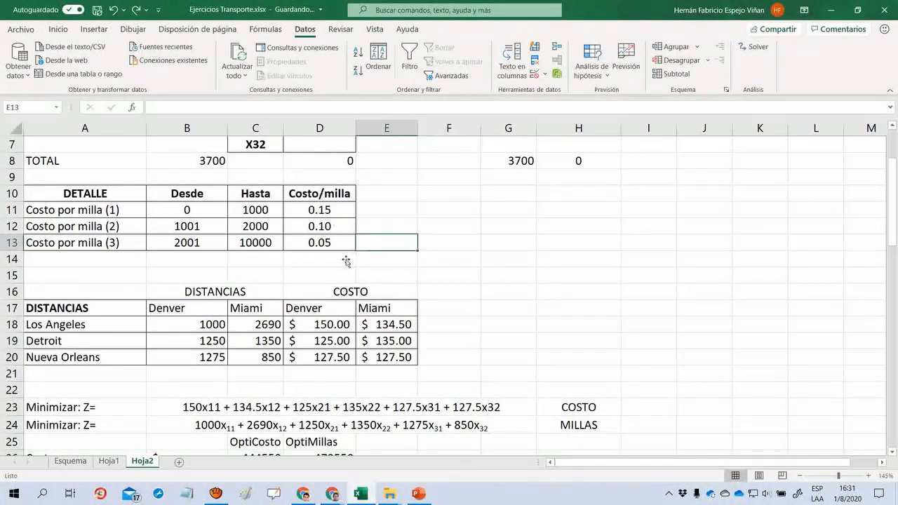
{"action": "key", "text": "Left"}
{"action": "key", "text": "Left"}
{"action": "key", "text": "Up"}
{"action": "key", "text": "Up"}
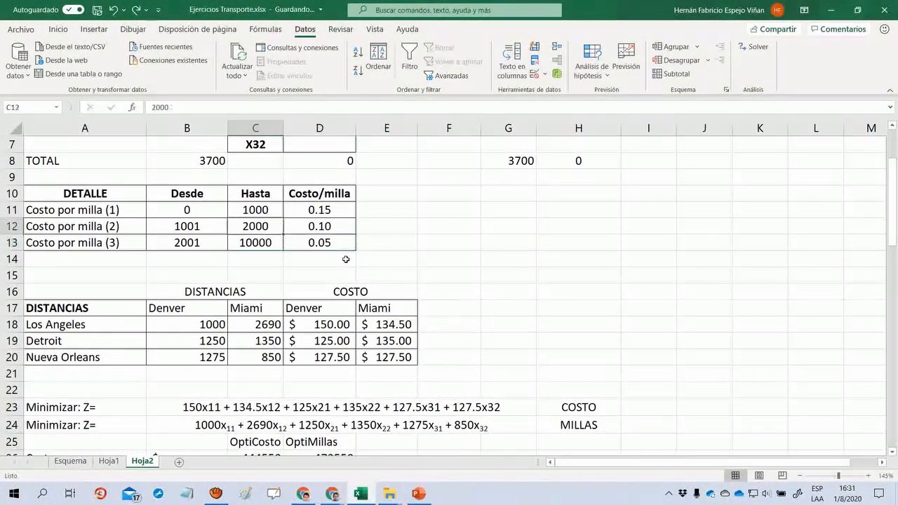
{"action": "key", "text": "Right"}
{"action": "key", "text": "Down"}
{"action": "key", "text": "Down"}
{"action": "key", "text": "Down"}
{"action": "key", "text": "Up"}
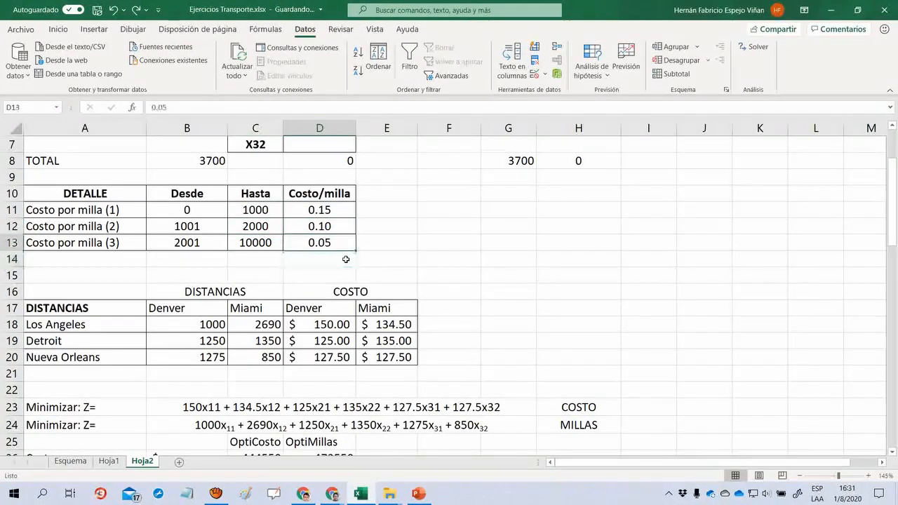
{"action": "key", "text": "Down"}
{"action": "key", "text": "Up"}
{"action": "key", "text": "Up"}
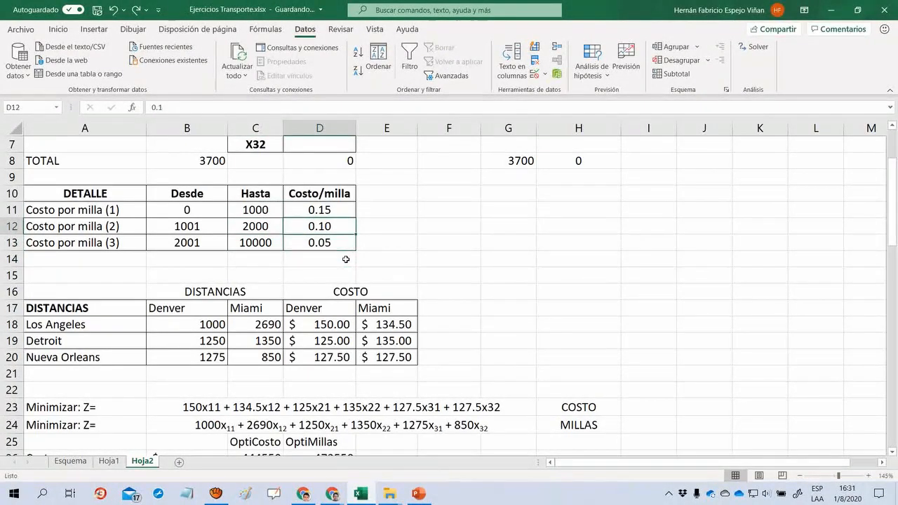
Step: Inspect the OptiCosto and OptiMillas reference results and the Costo and Millas objective formulas in B26 and B27
{"action": "key", "text": "Down"}
{"action": "key", "text": "Down"}
{"action": "key", "text": "Down"}
{"action": "key", "text": "Down"}
{"action": "key", "text": "Down"}
{"action": "key", "text": "Down"}
{"action": "key", "text": "Down"}
{"action": "key", "text": "Down"}
{"action": "key", "text": "Down"}
{"action": "key", "text": "Down"}
{"action": "key", "text": "Down"}
{"action": "key", "text": "Down"}
{"action": "key", "text": "Down"}
{"action": "key", "text": "Down"}
{"action": "key", "text": "Down"}
{"action": "key", "text": "Down"}
{"action": "key", "text": "Down"}
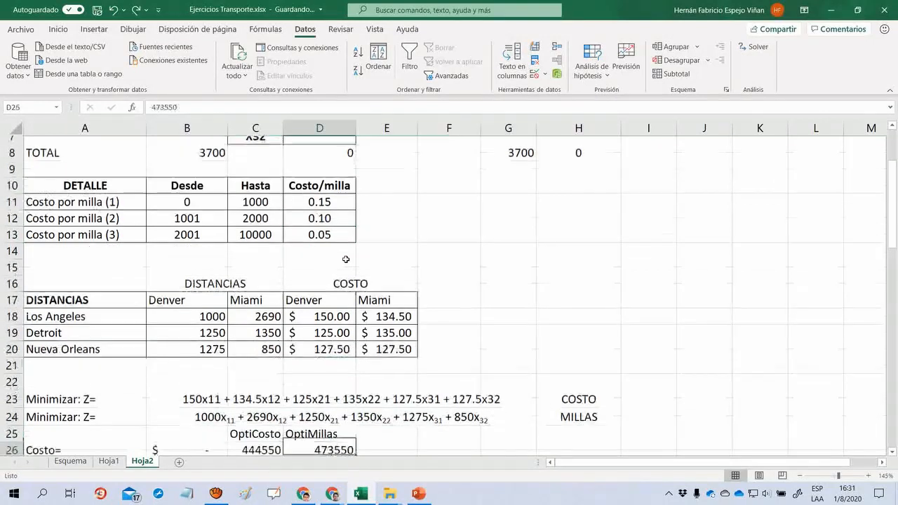
{"action": "key", "text": "Up"}
{"action": "key", "text": "Up"}
{"action": "key", "text": "Up"}
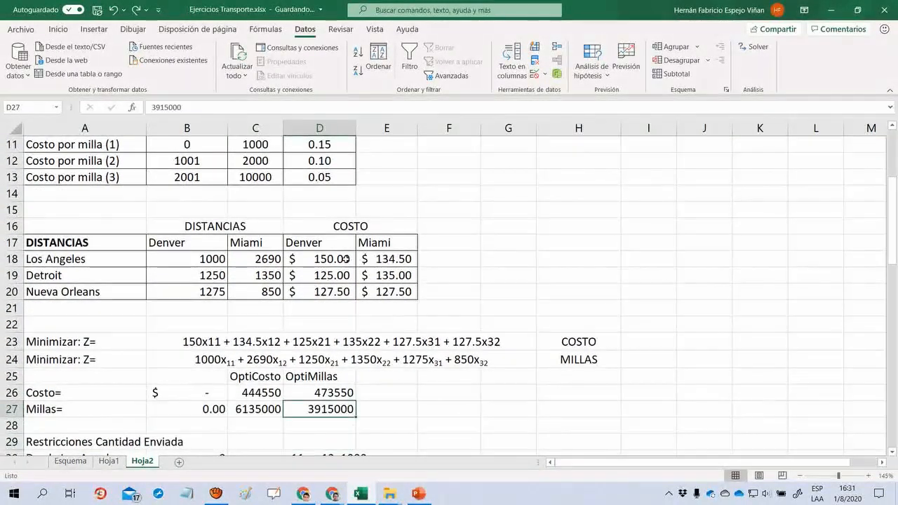
{"action": "key", "text": "Left"}
{"action": "key", "text": "Left"}
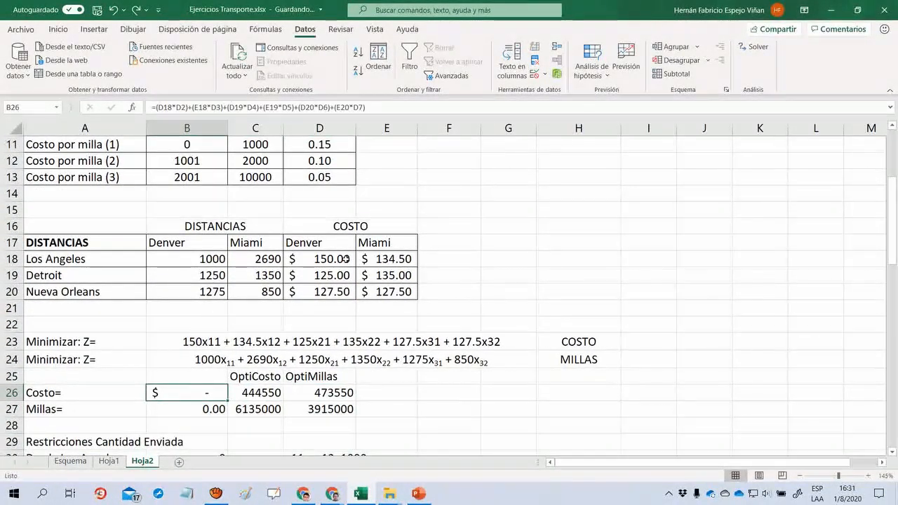
{"action": "key", "text": "Down"}
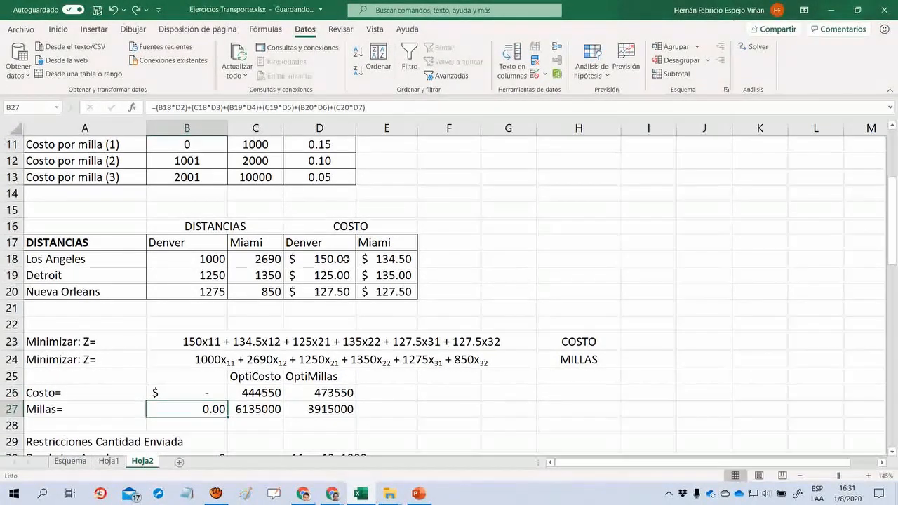
Step: Run Solver on Hoja2 to minimize the cost in B26 by changing D2:D7 with GRG Nonlinear, and keep the solution
{"action": "key", "text": "Up"}
{"action": "key", "text": "Up"}
{"action": "key", "text": "Up"}
{"action": "key", "text": "Up"}
{"action": "key", "text": "Up"}
{"action": "key", "text": "Up"}
{"action": "key", "text": "Up"}
{"action": "key", "text": "Up"}
{"action": "key", "text": "Up"}
{"action": "key", "text": "Up"}
{"action": "key", "text": "Up"}
{"action": "key", "text": "Up"}
{"action": "key", "text": "Up"}
{"action": "key", "text": "Up"}
{"action": "key", "text": "Up"}
{"action": "key", "text": "Up"}
{"action": "key", "text": "Up"}
{"action": "key", "text": "Up"}
{"action": "key", "text": "Up"}
{"action": "key", "text": "Up"}
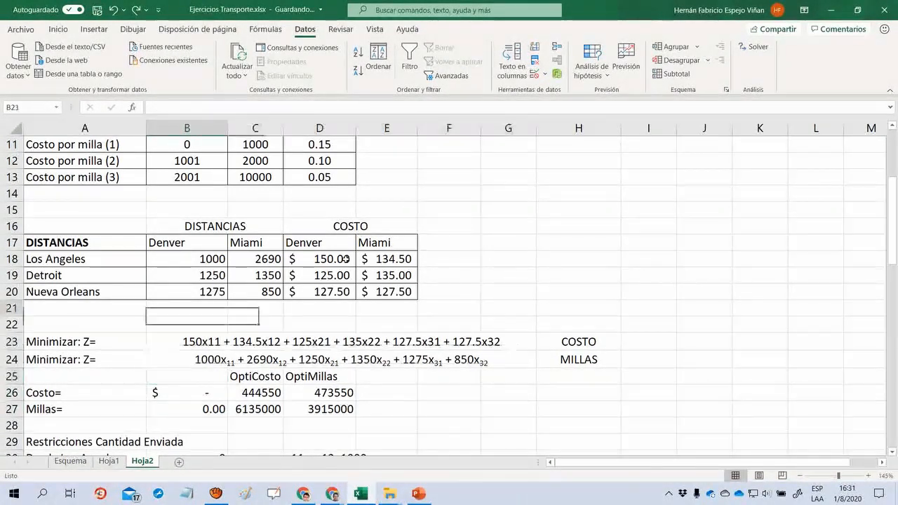
{"action": "key", "text": "Up"}
{"action": "key", "text": "Up"}
{"action": "key", "text": "Up"}
{"action": "key", "text": "Up"}
{"action": "key", "text": "Up"}
{"action": "key", "text": "Right"}
{"action": "key", "text": "Right"}
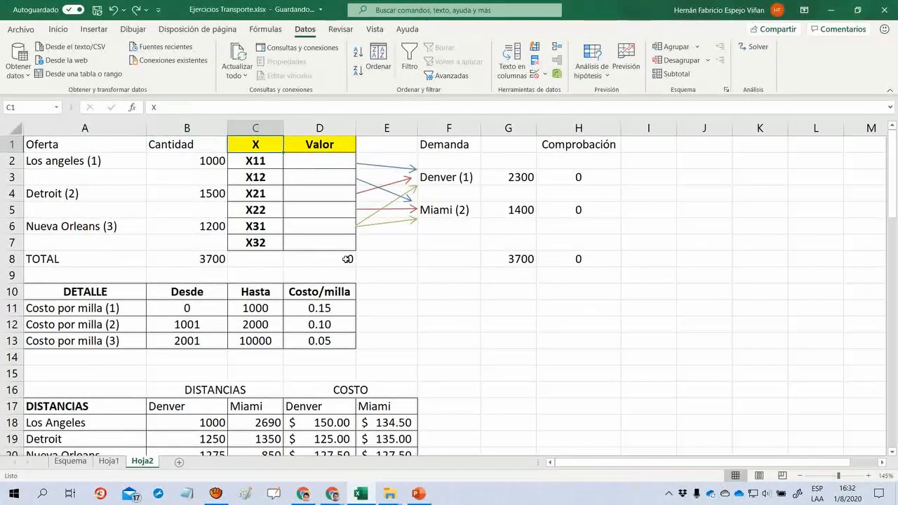
{"action": "key", "text": "Down"}
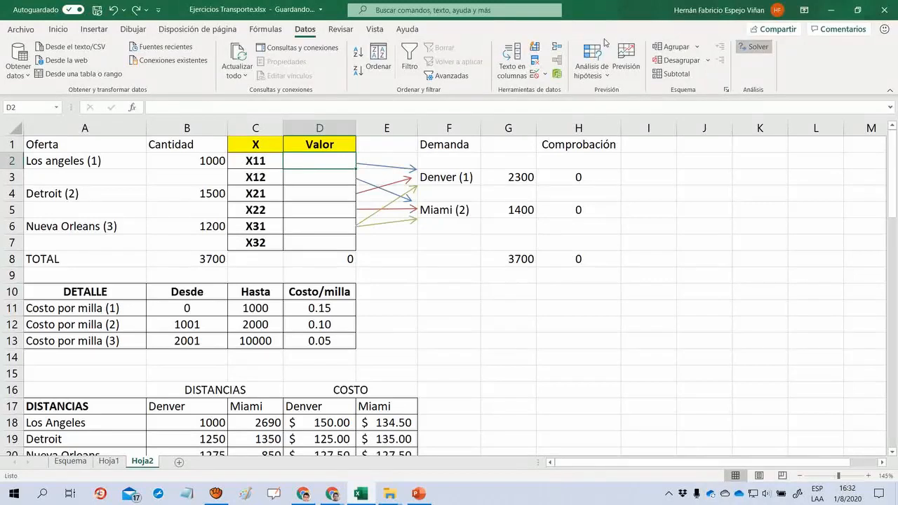
{"action": "left_click", "coordinate": [753, 46]}
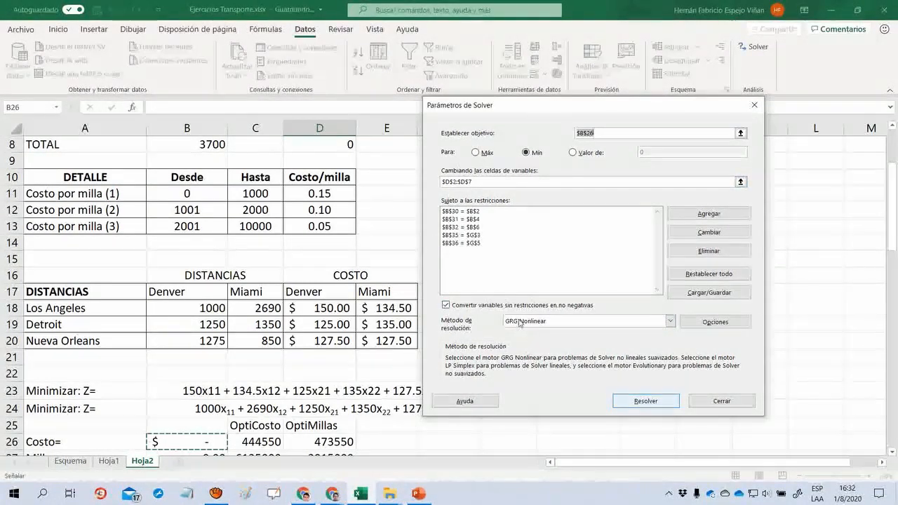
{"action": "key", "text": "Return"}
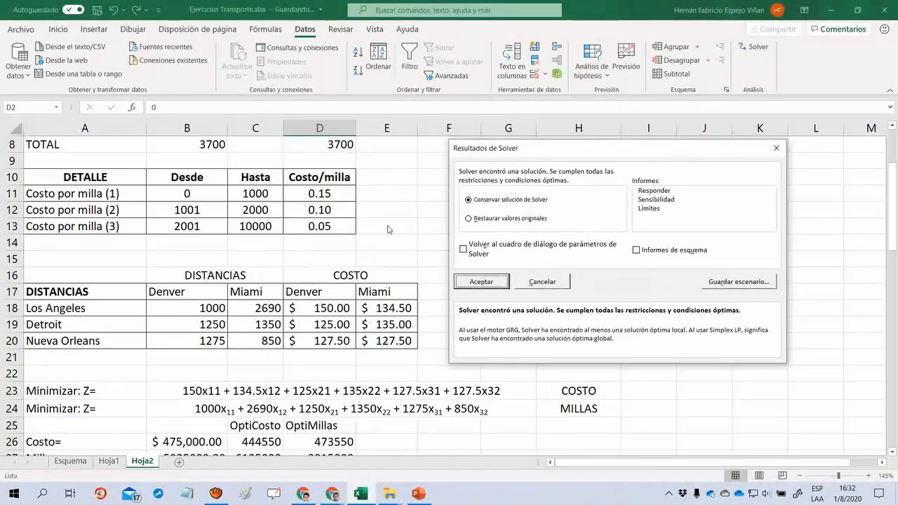
{"action": "key", "text": "Return"}
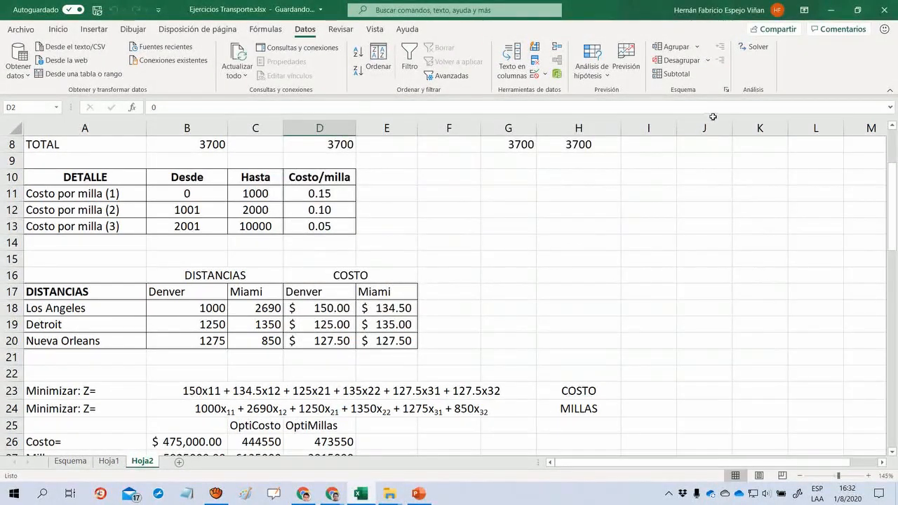
Step: Compare the solved shipment quantities in D2:D7 on Hoja2 with those of the fixed-rate model on Hoja1
{"action": "scroll", "coordinate": [713, 117], "scroll_direction": "up", "scroll_amount": 3}
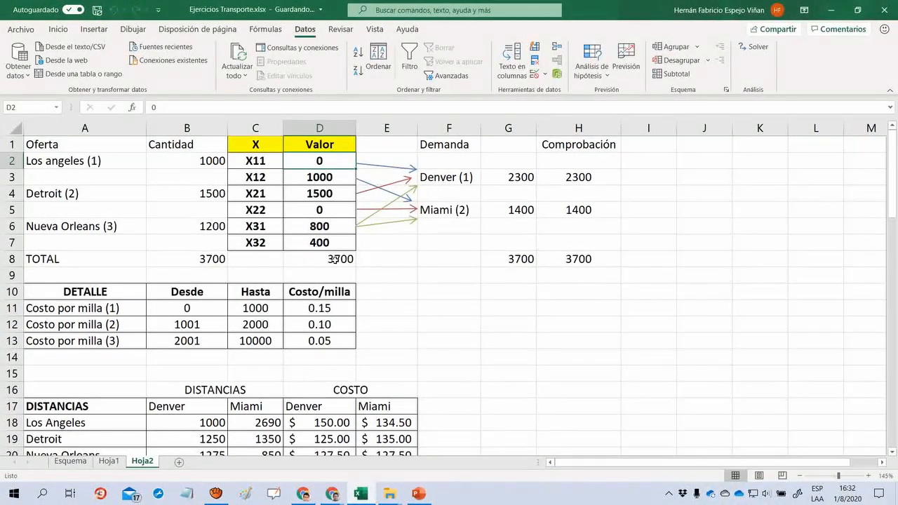
{"action": "key", "text": "ctrl+Page_Up"}
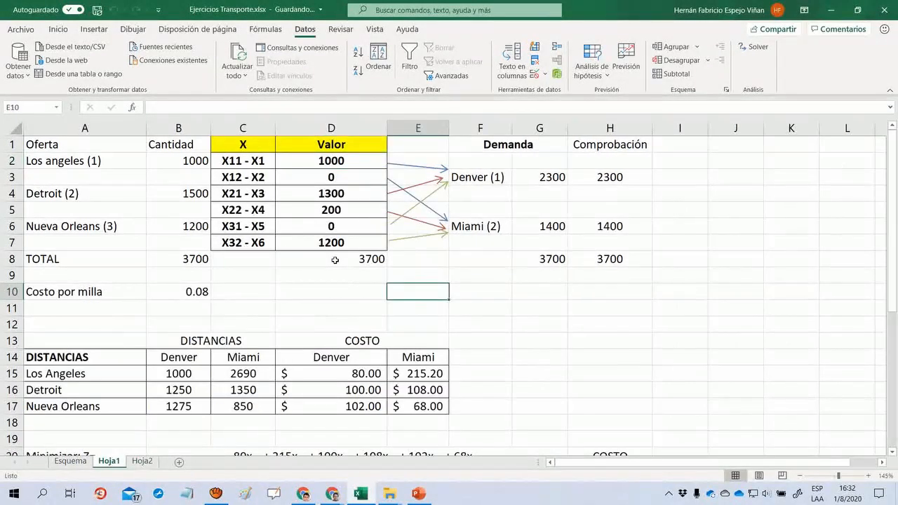
{"action": "key", "text": "Up"}
{"action": "key", "text": "Up"}
{"action": "key", "text": "Left"}
{"action": "key", "text": "Up"}
{"action": "key", "text": "Up"}
{"action": "key", "text": "Up"}
{"action": "key", "text": "Up"}
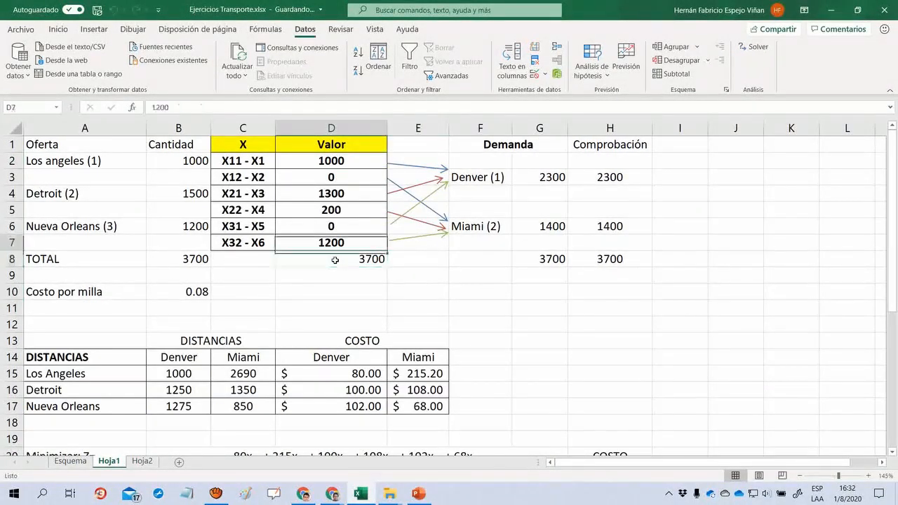
{"action": "key", "text": "Up"}
{"action": "key", "text": "Down"}
{"action": "key", "text": "Down"}
{"action": "key", "text": "Down"}
{"action": "key", "text": "Down"}
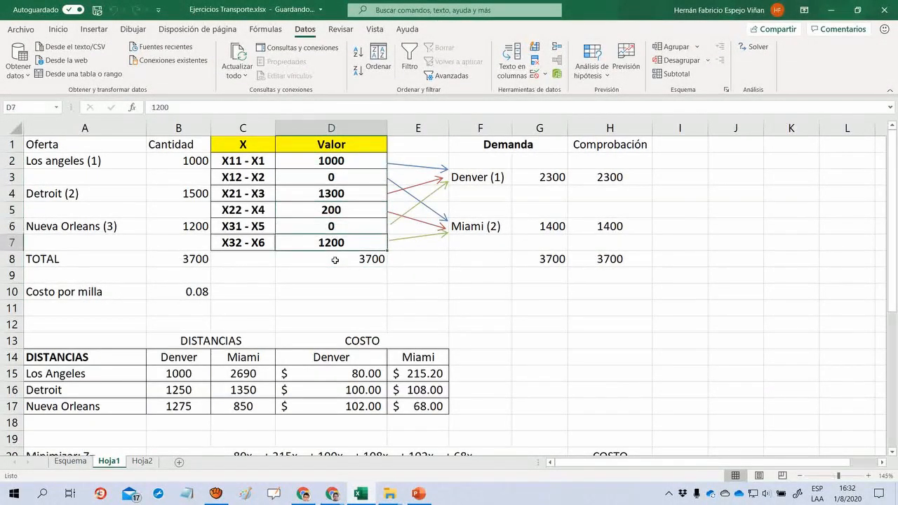
{"action": "key", "text": "Left"}
{"action": "key", "text": "Left"}
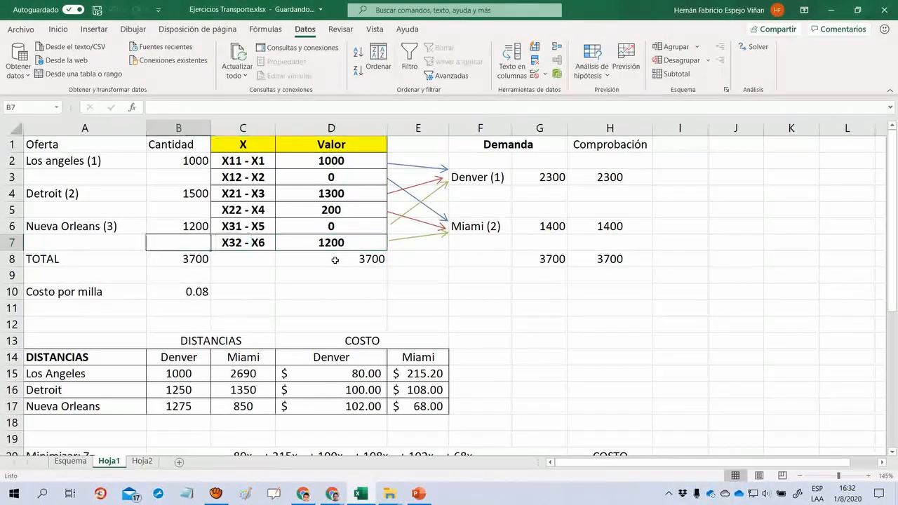
{"action": "key", "text": "Down"}
{"action": "key", "text": "Down"}
{"action": "key", "text": "Down"}
{"action": "key", "text": "ctrl+Page_Down"}
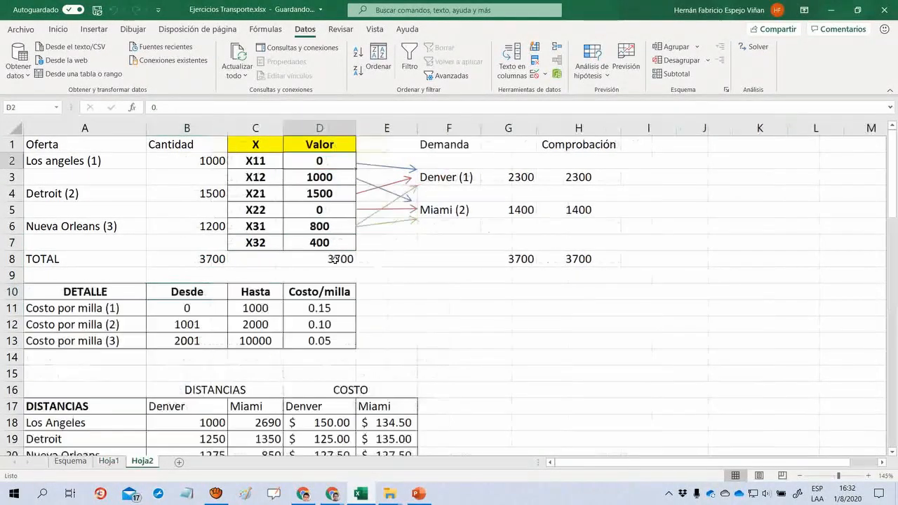
Step: Inspect the solved Costo and Millas in B26:B27 on Hoja2 against the OptiCosto and OptiMillas reference results
{"action": "key", "text": "Down"}
{"action": "key", "text": "Down"}
{"action": "key", "text": "Down"}
{"action": "key", "text": "Down"}
{"action": "key", "text": "Down"}
{"action": "key", "text": "Down"}
{"action": "key", "text": "Down"}
{"action": "key", "text": "Down"}
{"action": "key", "text": "Down"}
{"action": "key", "text": "Down"}
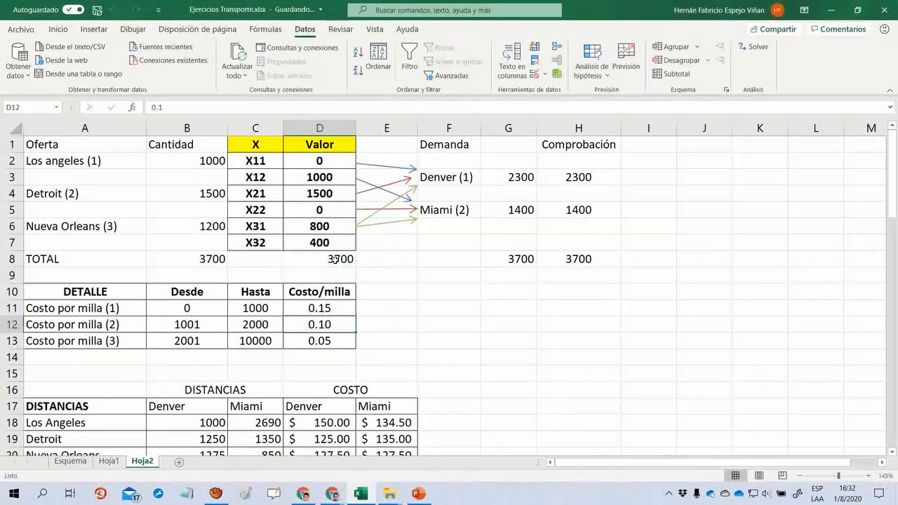
{"action": "key", "text": "Down"}
{"action": "key", "text": "Down"}
{"action": "key", "text": "Down"}
{"action": "key", "text": "Down"}
{"action": "key", "text": "Down"}
{"action": "key", "text": "Down"}
{"action": "key", "text": "Down"}
{"action": "key", "text": "Down"}
{"action": "key", "text": "Down"}
{"action": "key", "text": "Down"}
{"action": "key", "text": "Down"}
{"action": "key", "text": "Down"}
{"action": "key", "text": "Down"}
{"action": "key", "text": "Down"}
{"action": "key", "text": "Down"}
{"action": "key", "text": "Down"}
{"action": "key", "text": "Left"}
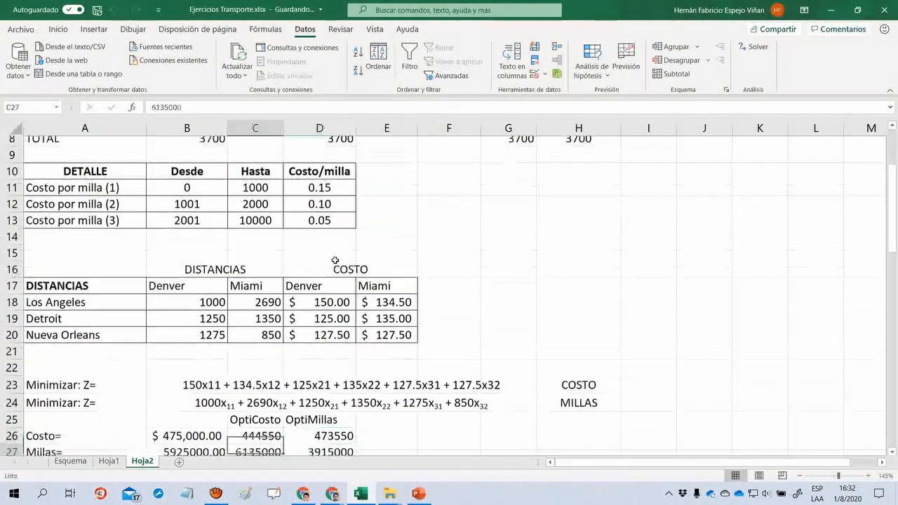
{"action": "key", "text": "Down"}
{"action": "key", "text": "Up"}
{"action": "key", "text": "Up"}
{"action": "key", "text": "Up"}
{"action": "key", "text": "Left"}
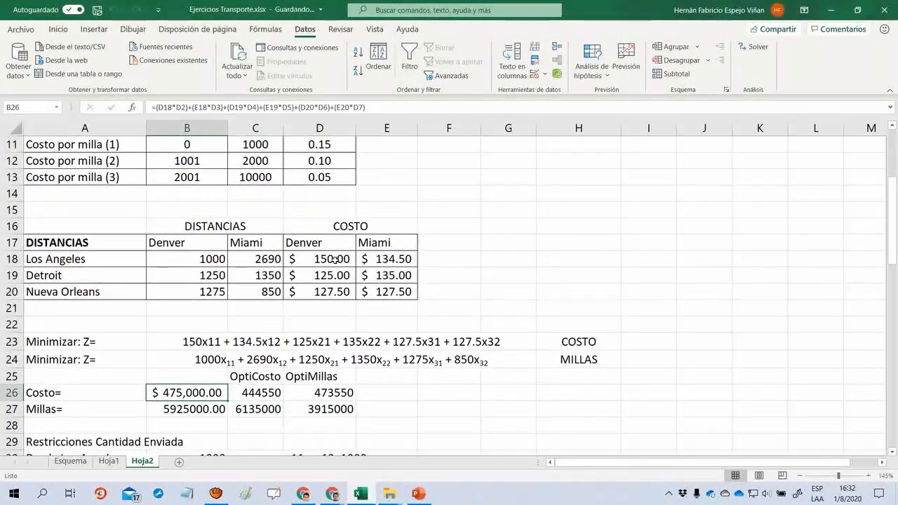
Step: Examine the fixed-rate Costo and Millas results in B23:B24 on Hoja1 for comparison
{"action": "key", "text": "ctrl+Page_Up"}
{"action": "key", "text": "Down"}
{"action": "key", "text": "Down"}
{"action": "key", "text": "Down"}
{"action": "key", "text": "Down"}
{"action": "key", "text": "Down"}
{"action": "key", "text": "Down"}
{"action": "key", "text": "Down"}
{"action": "key", "text": "Down"}
{"action": "key", "text": "Down"}
{"action": "key", "text": "Down"}
{"action": "key", "text": "Down"}
{"action": "key", "text": "Down"}
{"action": "key", "text": "Down"}
{"action": "key", "text": "Down"}
{"action": "key", "text": "Down"}
{"action": "key", "text": "Down"}
{"action": "key", "text": "Down"}
{"action": "key", "text": "Down"}
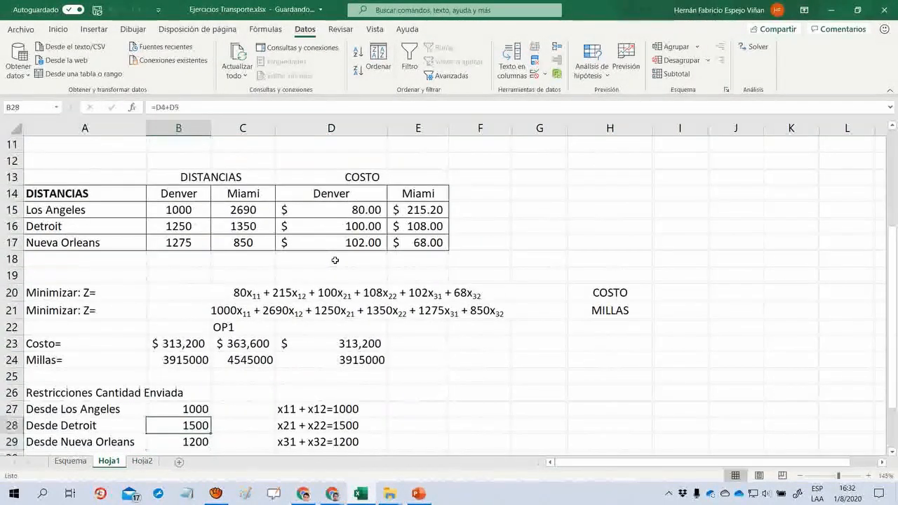
{"action": "key", "text": "Up"}
{"action": "key", "text": "Up"}
{"action": "key", "text": "Up"}
{"action": "key", "text": "Up"}
{"action": "key", "text": "Up"}
{"action": "key", "text": "Down"}
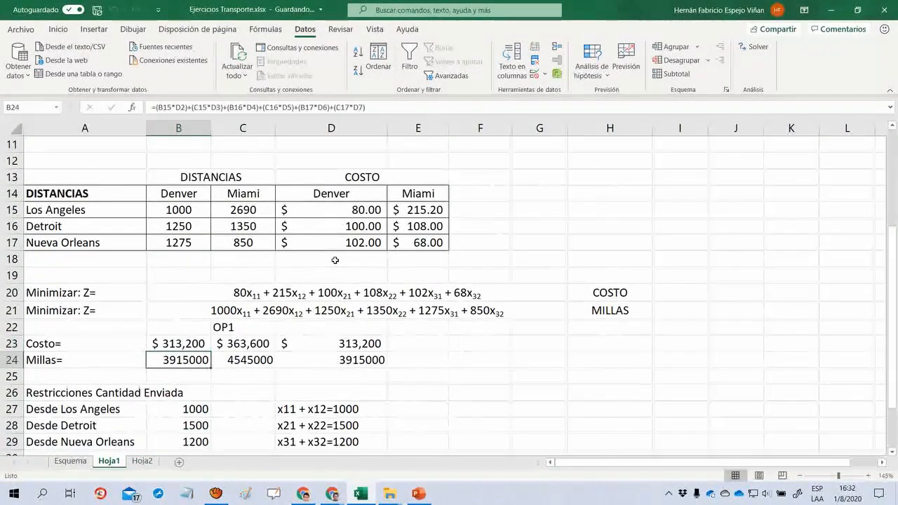
Step: Recheck the tiered Costo and Millas results on Hoja2, and review the supply quantities and shipment values in rows 2 to 7
{"action": "key", "text": "ctrl+Page_Down"}
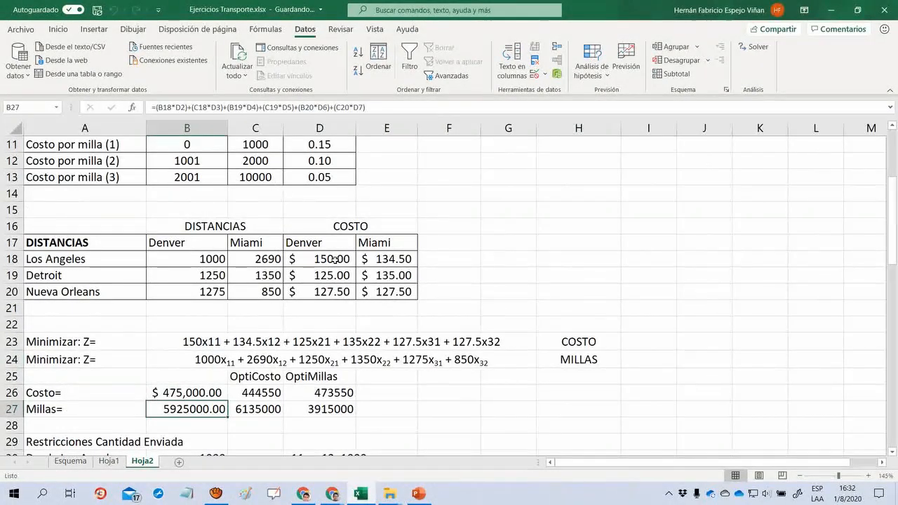
{"action": "key", "text": "Up"}
{"action": "key", "text": "Up"}
{"action": "key", "text": "Down"}
{"action": "key", "text": "Down"}
{"action": "key", "text": "Up"}
{"action": "key", "text": "Up"}
{"action": "key", "text": "Up"}
{"action": "key", "text": "Up"}
{"action": "key", "text": "Up"}
{"action": "key", "text": "Up"}
{"action": "key", "text": "Up"}
{"action": "key", "text": "Up"}
{"action": "key", "text": "Up"}
{"action": "key", "text": "Up"}
{"action": "key", "text": "Up"}
{"action": "key", "text": "Up"}
{"action": "key", "text": "Up"}
{"action": "key", "text": "Up"}
{"action": "key", "text": "Up"}
{"action": "key", "text": "Up"}
{"action": "key", "text": "Up"}
{"action": "key", "text": "Up"}
{"action": "key", "text": "Up"}
{"action": "key", "text": "Up"}
{"action": "key", "text": "Up"}
{"action": "key", "text": "Up"}
{"action": "key", "text": "Up"}
{"action": "key", "text": "Up"}
{"action": "key", "text": "Up"}
{"action": "key", "text": "Up"}
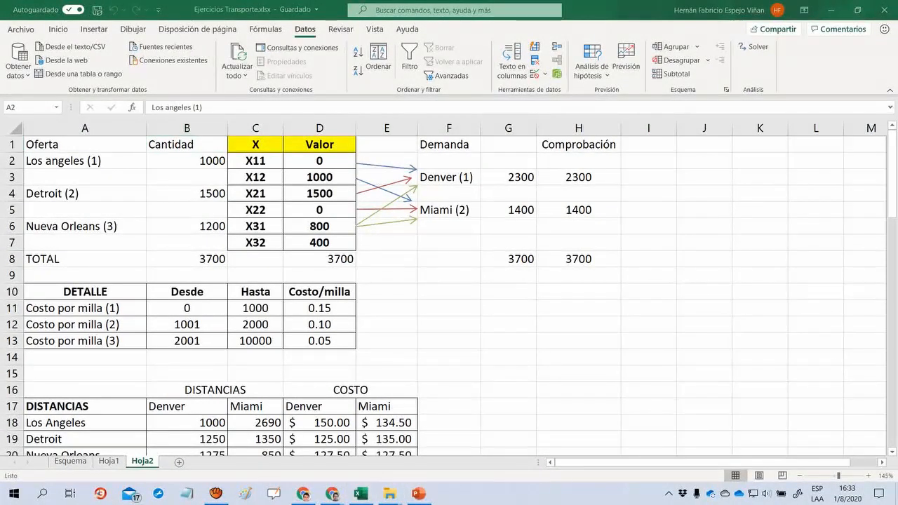
{"action": "left_click", "coordinate": [336, 251]}
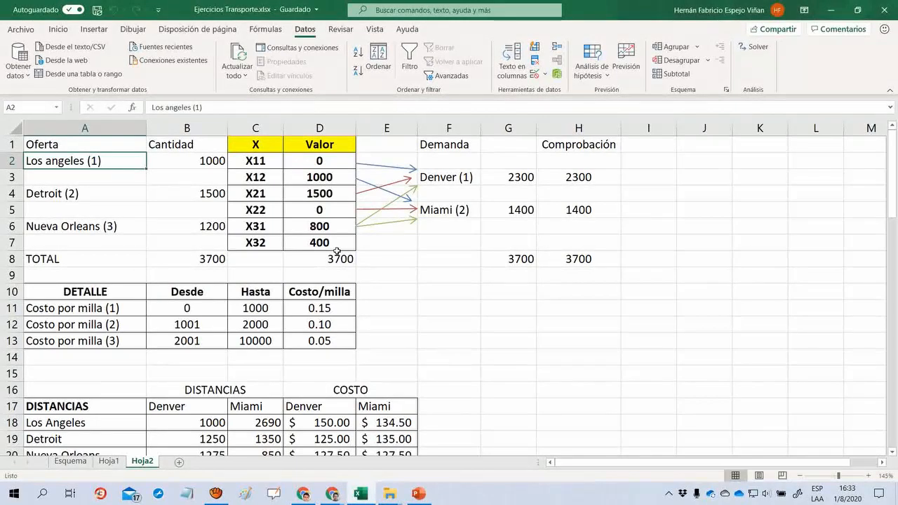
{"action": "key", "text": "Up"}
{"action": "key", "text": "Down"}
{"action": "key", "text": "Right"}
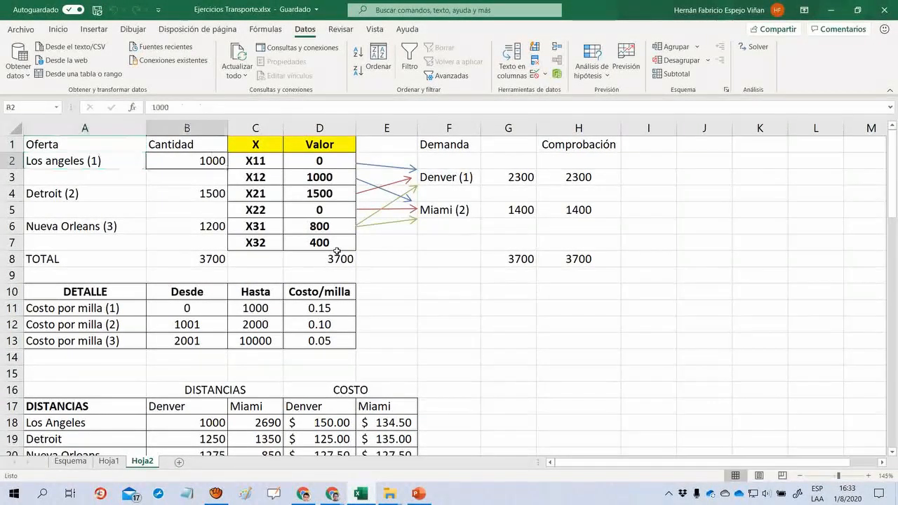
Step: Review the tiered model on Hoja2 from the shipment table through the cost tiers and objective functions to the constraints in rows 29 to 36
{"action": "key", "text": "Right"}
{"action": "key", "text": "Down"}
{"action": "key", "text": "Down"}
{"action": "key", "text": "Down"}
{"action": "key", "text": "Down"}
{"action": "key", "text": "Down"}
{"action": "key", "text": "Down"}
{"action": "key", "text": "Down"}
{"action": "key", "text": "Down"}
{"action": "key", "text": "Down"}
{"action": "key", "text": "Down"}
{"action": "key", "text": "Down"}
{"action": "key", "text": "Down"}
{"action": "key", "text": "Down"}
{"action": "key", "text": "Down"}
{"action": "key", "text": "Down"}
{"action": "key", "text": "Down"}
{"action": "key", "text": "Down"}
{"action": "key", "text": "Down"}
{"action": "key", "text": "Down"}
{"action": "key", "text": "Down"}
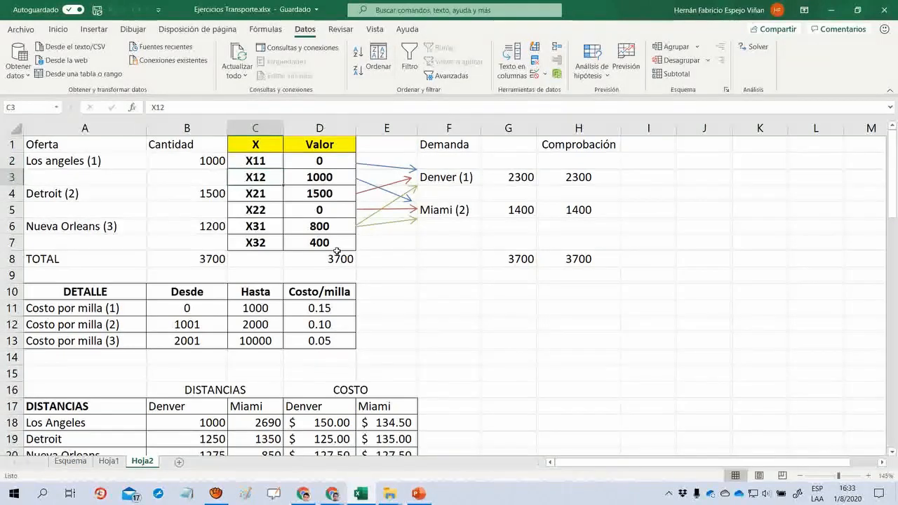
{"action": "key", "text": "Down"}
{"action": "key", "text": "Down"}
{"action": "key", "text": "Down"}
{"action": "key", "text": "Down"}
{"action": "key", "text": "Down"}
{"action": "key", "text": "Down"}
{"action": "key", "text": "Down"}
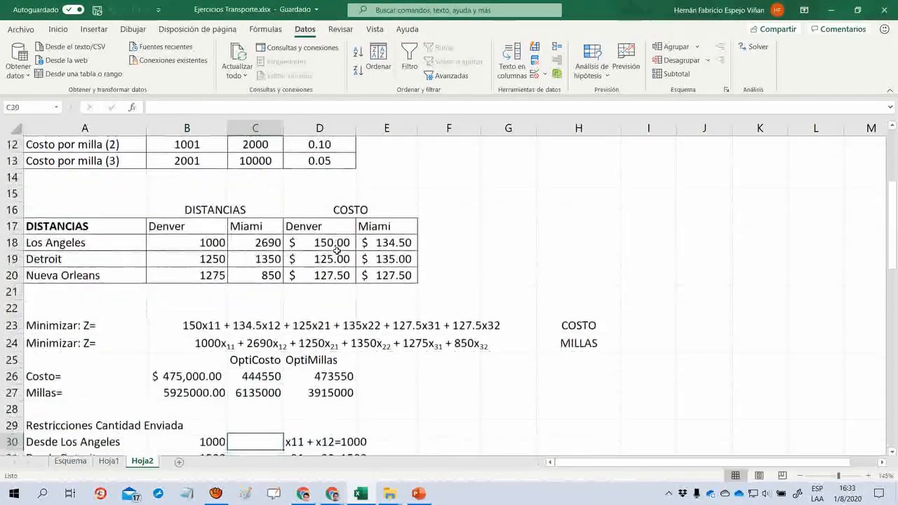
{"action": "key", "text": "Down"}
{"action": "key", "text": "Down"}
{"action": "key", "text": "Down"}
{"action": "key", "text": "Down"}
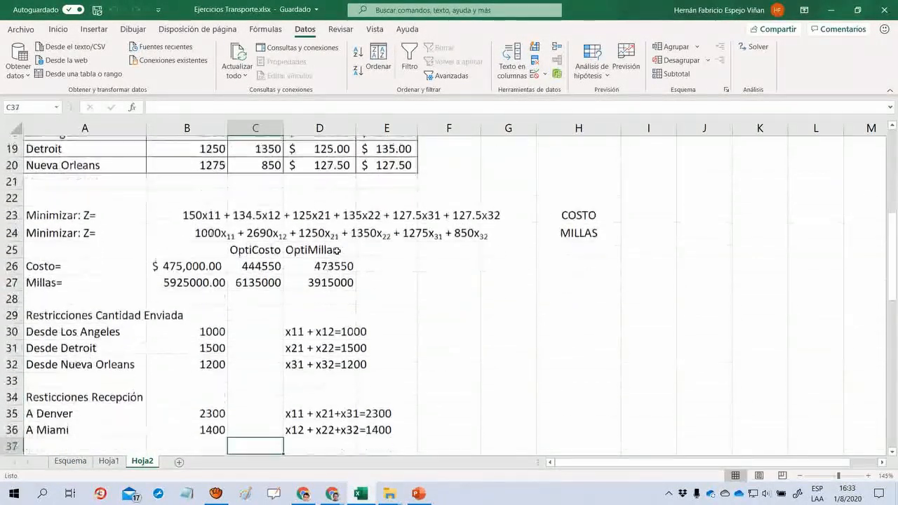
Step: Check the network diagram on Esquema against the distances, costs and results of the fixed-rate model on Hoja1
{"action": "key", "text": "ctrl+Page_Up"}
{"action": "key", "text": "ctrl+Page_Up"}
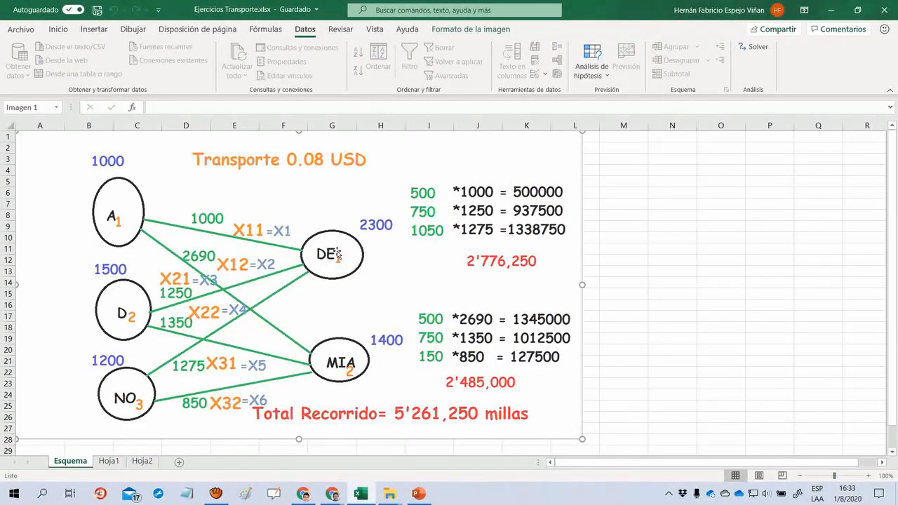
{"action": "key", "text": "ctrl+Page_Down"}
{"action": "key", "text": "ctrl+Page_Up"}
{"action": "key", "text": "ctrl+Page_Down"}
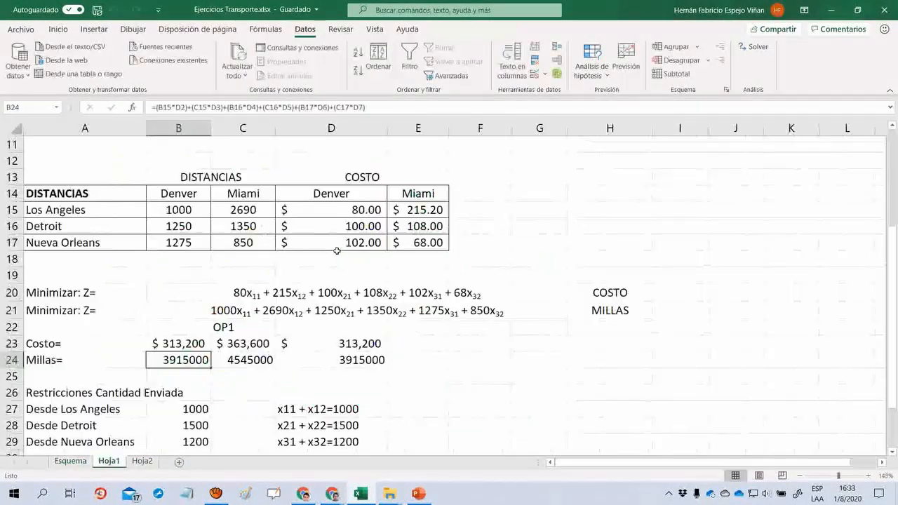
Step: Examine the lower part of Hoja2, including the Millas comparison in row 63 and the alternative cost-per-mile table in rows 65 to 68
{"action": "key", "text": "ctrl+Page_Down"}
{"action": "key", "text": "Down"}
{"action": "key", "text": "Down"}
{"action": "key", "text": "Down"}
{"action": "key", "text": "Down"}
{"action": "key", "text": "Down"}
{"action": "key", "text": "Down"}
{"action": "key", "text": "Down"}
{"action": "key", "text": "Down"}
{"action": "key", "text": "Down"}
{"action": "key", "text": "Down"}
{"action": "key", "text": "Down"}
{"action": "key", "text": "Down"}
{"action": "key", "text": "Down"}
{"action": "key", "text": "Down"}
{"action": "key", "text": "Down"}
{"action": "key", "text": "Down"}
{"action": "key", "text": "Down"}
{"action": "key", "text": "Down"}
{"action": "key", "text": "Down"}
{"action": "key", "text": "Down"}
{"action": "key", "text": "Down"}
{"action": "key", "text": "Down"}
{"action": "key", "text": "Down"}
{"action": "key", "text": "Down"}
{"action": "key", "text": "Down"}
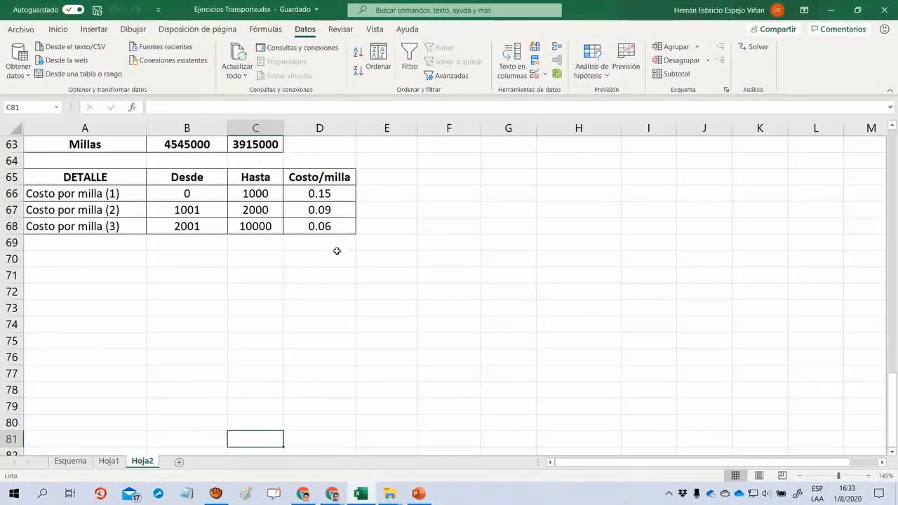
Step: Review the fixed-rate shipments and demand at the start of Hoja1, and return to the transport diagram on Esquema
{"action": "key", "text": "ctrl+Home"}
{"action": "key", "text": "ctrl+Page_Up"}
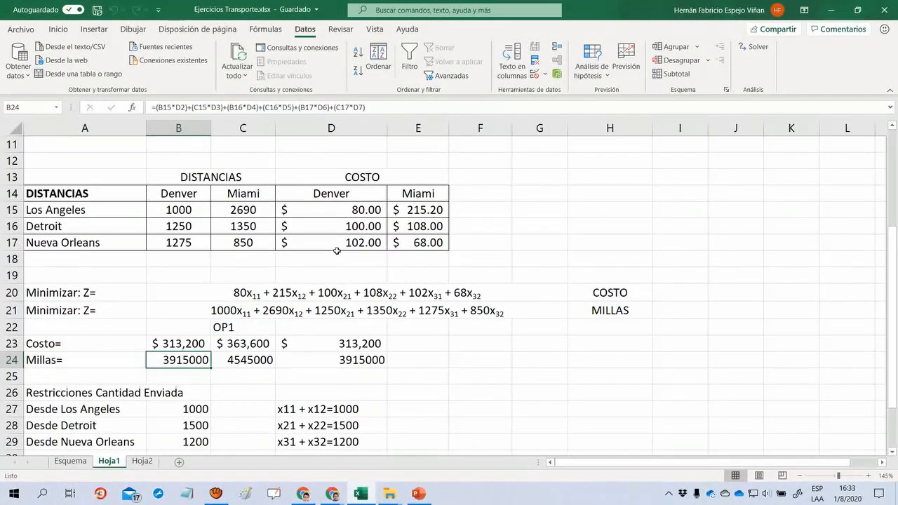
{"action": "key", "text": "Up"}
{"action": "key", "text": "ctrl+Home"}
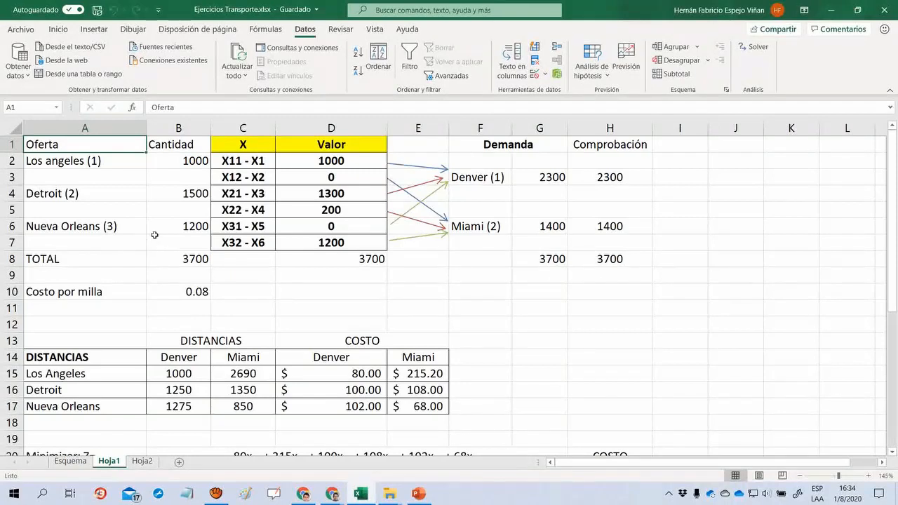
{"action": "key", "text": "ctrl+Page_Up"}
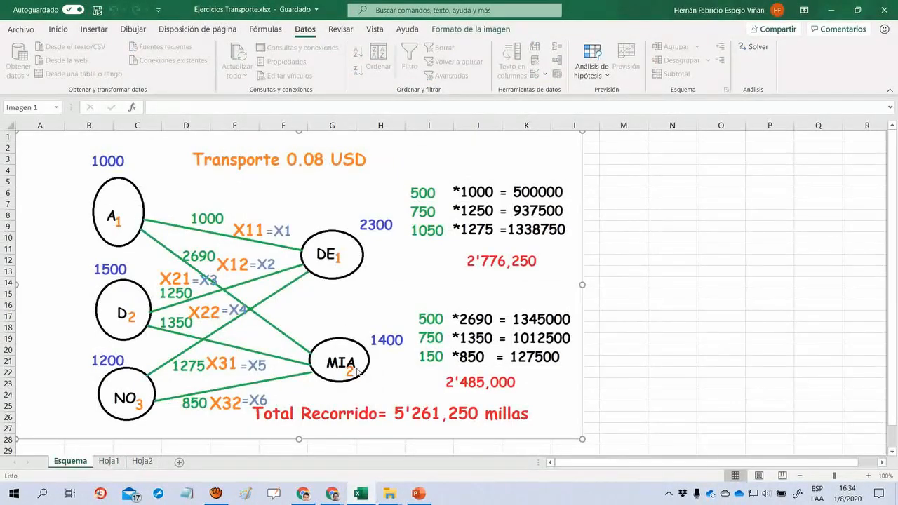